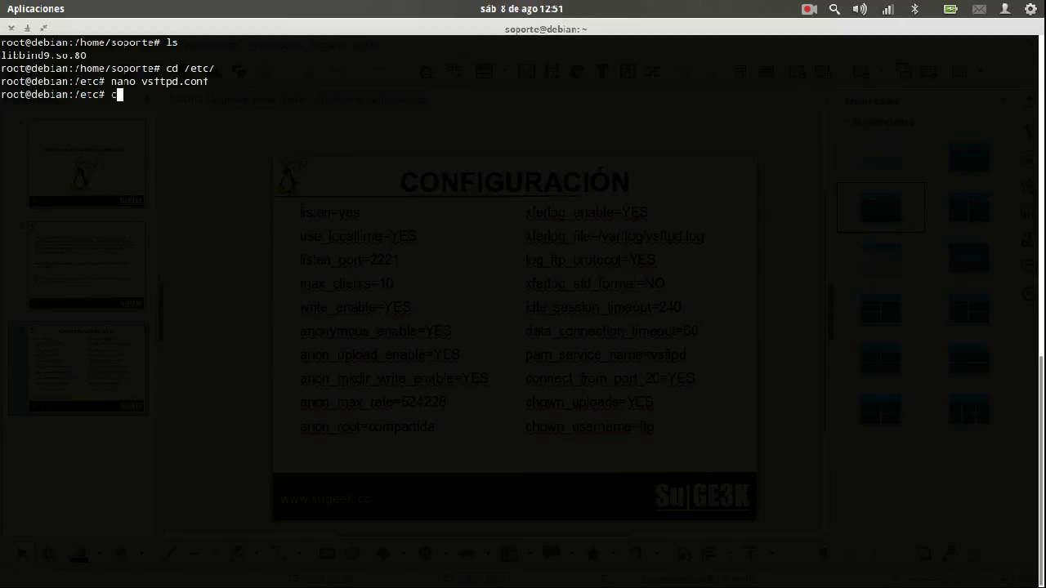
# Go to /srv/ftp, list it, and create the Compartida folder
pyautogui.press('BackSpace')
pyautogui.write('vr')
pyautogui.press('BackSpace')
pyautogui.press('BackSpace')
pyautogui.write('rv/ftp/')
pyautogui.press('Return')
pyautogui.write('ls')
pyautogui.press('Return')
pyautogui.write('mkdir Comarpti')
pyautogui.press('BackSpace')
pyautogui.press('BackSpace')
pyautogui.press('BackSpace')
pyautogui.press('BackSpace')
pyautogui.write('pa')
pyautogui.press('BackSpace')
pyautogui.press('BackSpace')
pyautogui.press('BackSpace')
pyautogui.write('partida')
pyautogui.press('Return')
# Give Compartida 755 permissions recursively and root:ftp ownership, then restart vsftpd
pyautogui.write('chmod -R 755 Co')
pyautogui.press('Tab')
pyautogui.press('Return')
pyautogui.write('chown root')
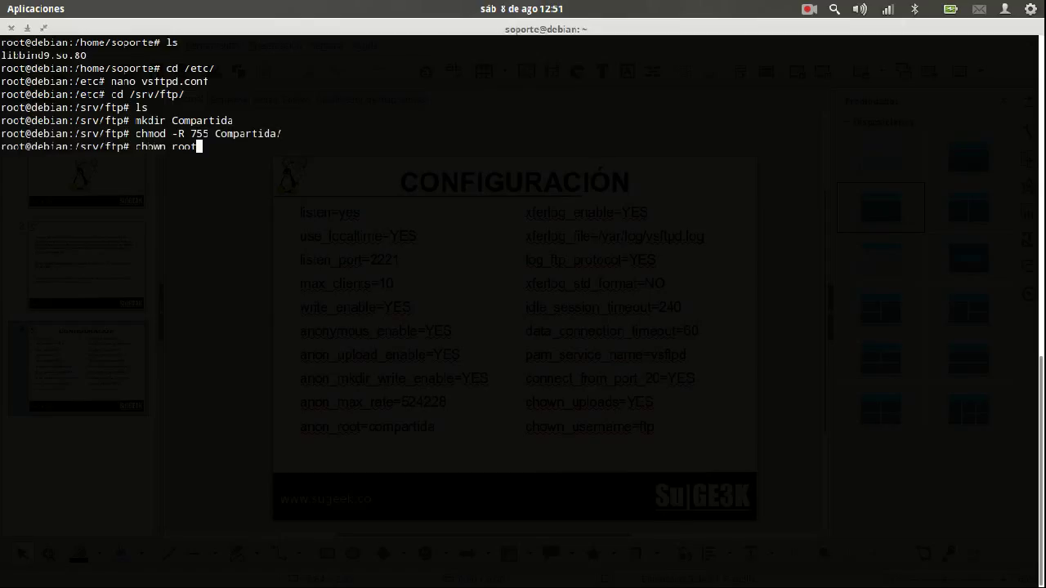
pyautogui.write(':ftp Co')
pyautogui.press('Tab')
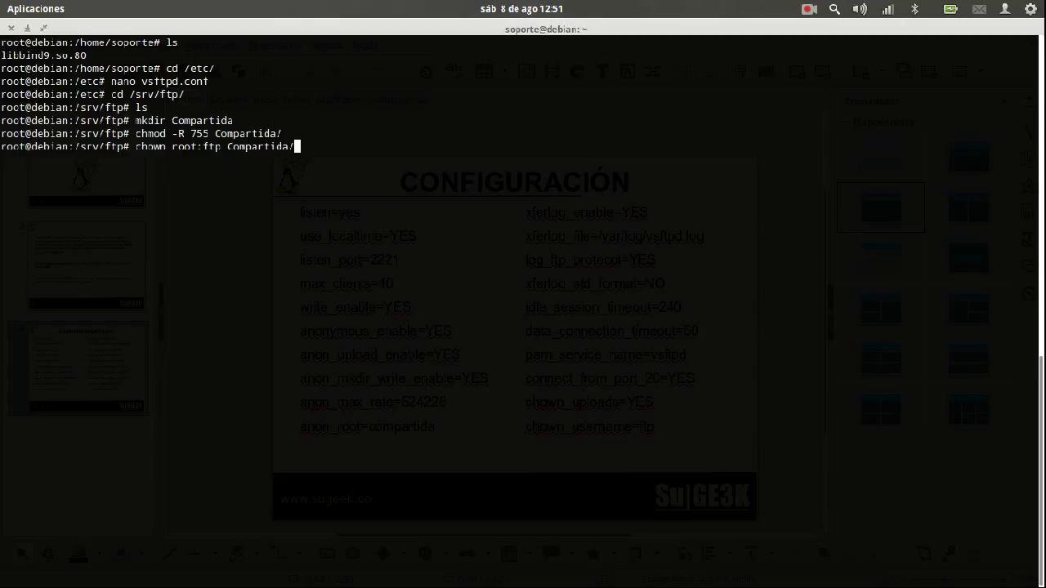
pyautogui.press('Return')
pyautogui.write('service ')
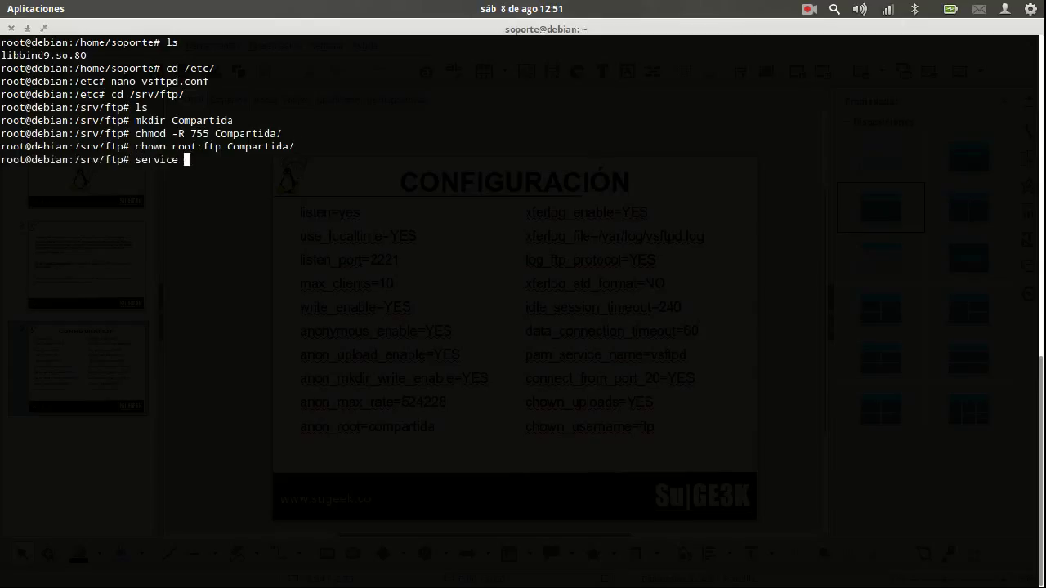
pyautogui.write('vsftpd restart')
pyautogui.press('Return')
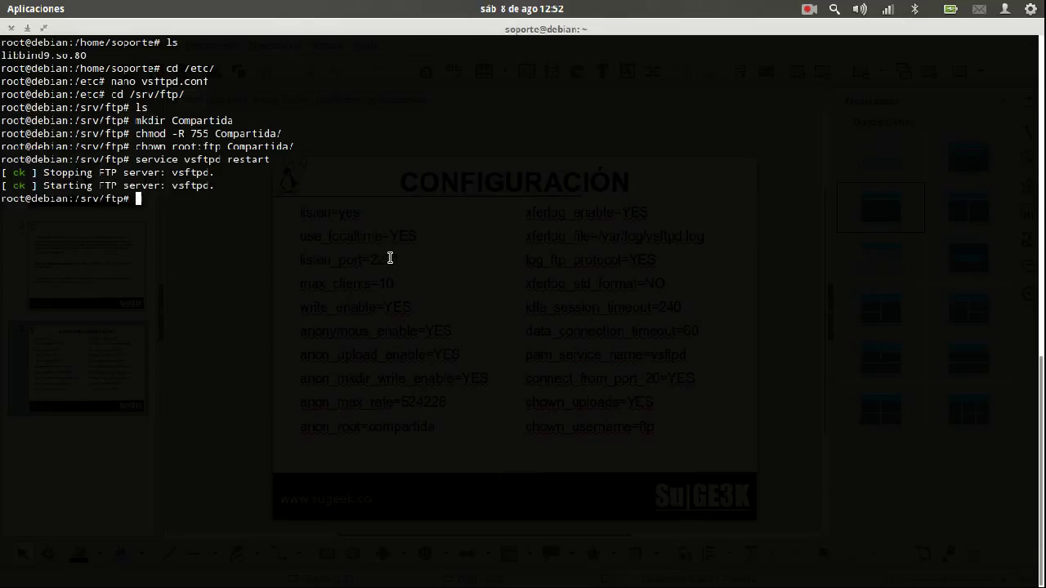
# Open Files and reach the Toda la red 'Conectar con un servidor' form
pyautogui.moveTo(122, 581)
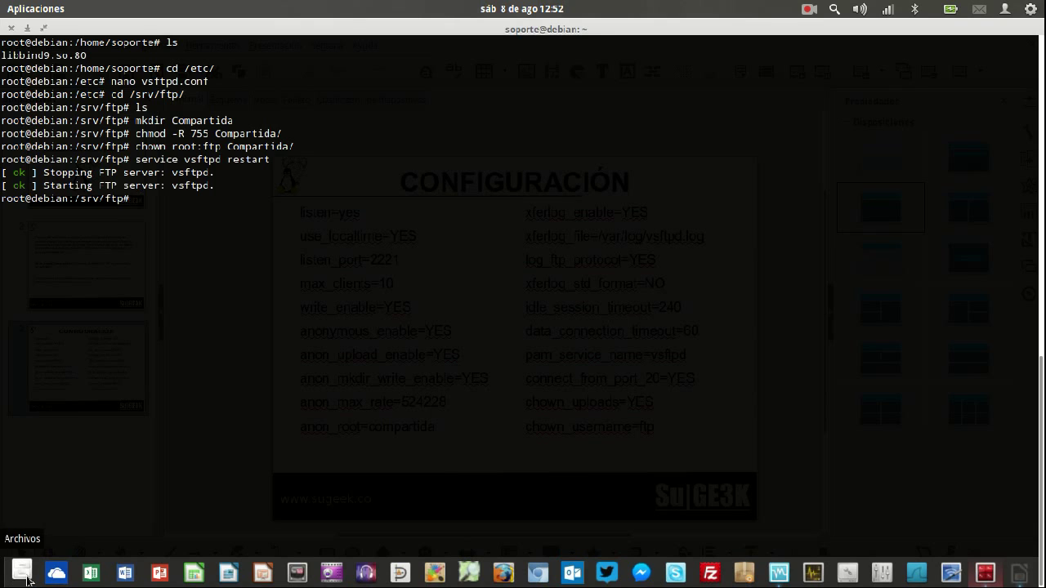
pyautogui.click(21, 574)
pyautogui.click(110, 346)
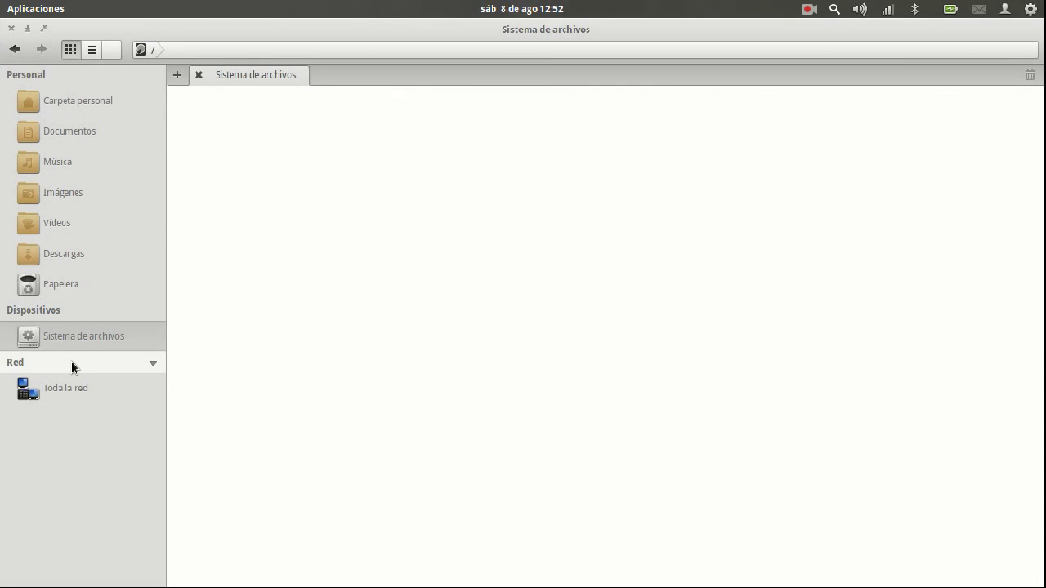
pyautogui.click(42, 391)
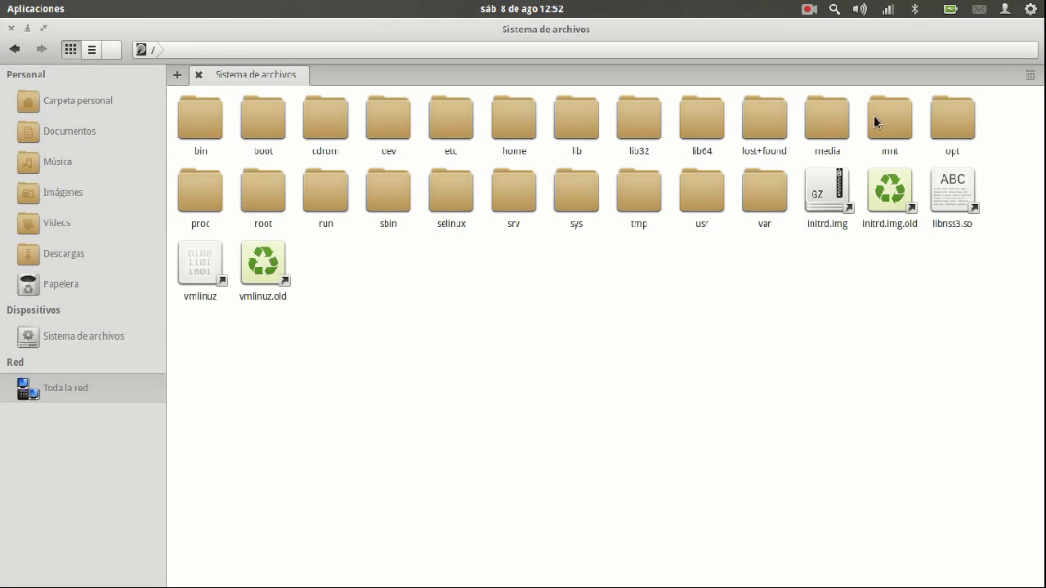
pyautogui.click(988, 107)
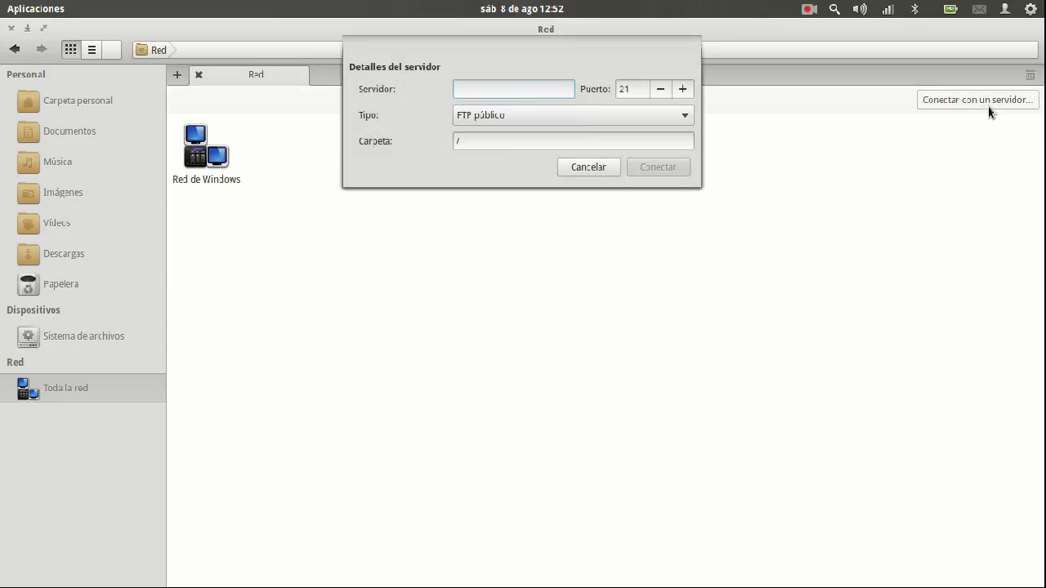
# Connect as public FTP to 192.168.1.119 on port 2221
pyautogui.click(603, 113)
pyautogui.click(573, 105)
pyautogui.click(546, 90)
pyautogui.write('192.168.1')
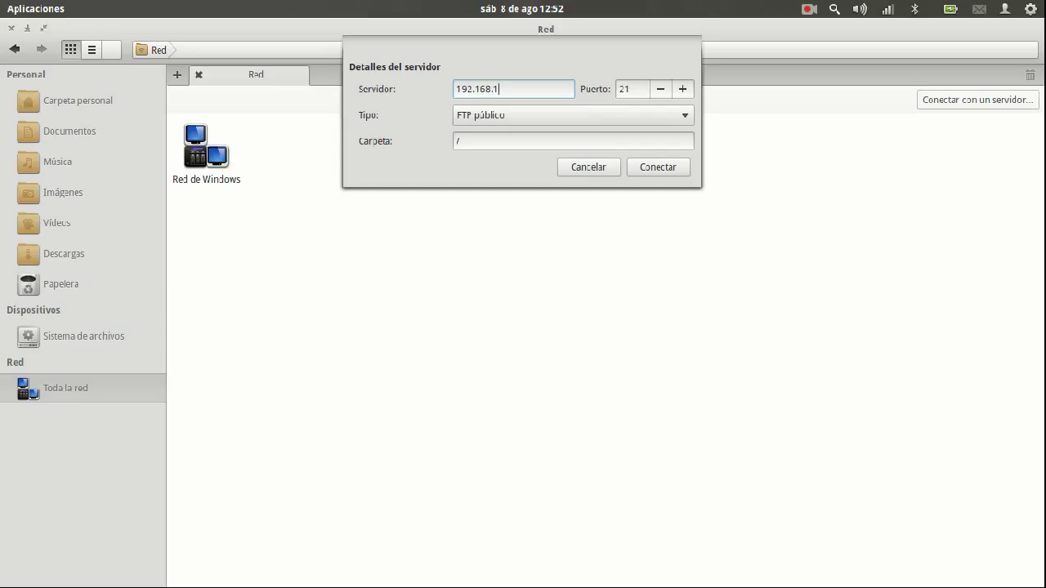
pyautogui.write('.119')
pyautogui.doubleClick(635, 89)
pyautogui.write('2221')
pyautogui.click(670, 170)
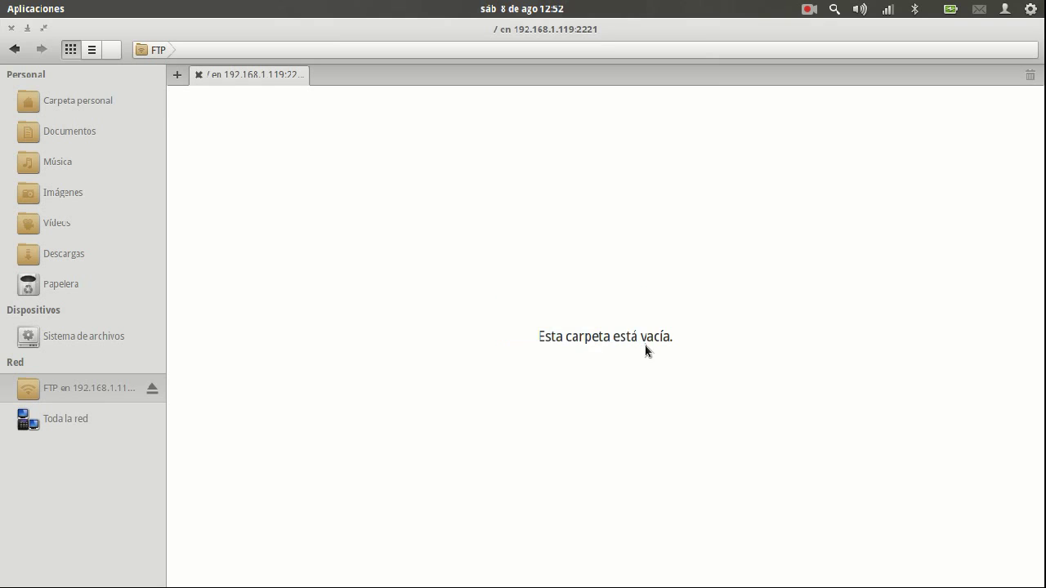
# In /srv/ftp/Compartida, touch five empty files: a person's name parts and SuGE3K
pyautogui.press('super+w')
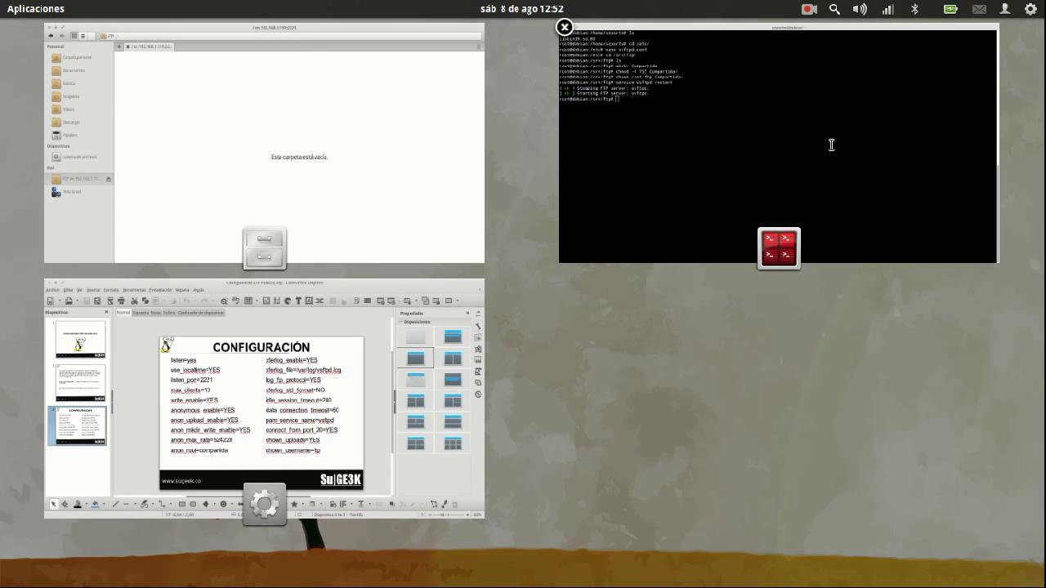
pyautogui.click(829, 145)
pyautogui.write('cd Com')
pyautogui.press('Tab')
pyautogui.press('Return')
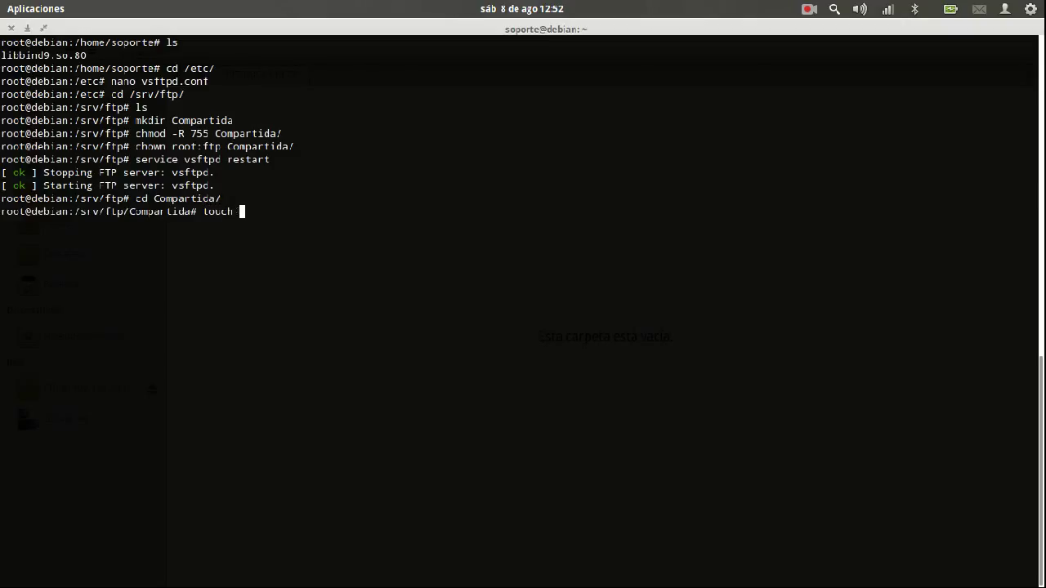
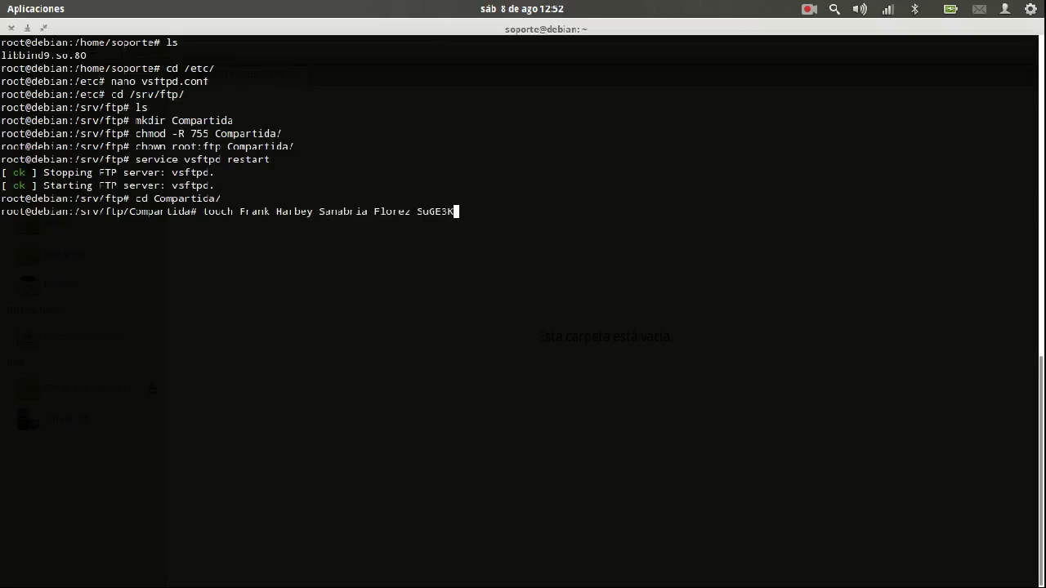
pyautogui.press('Return')
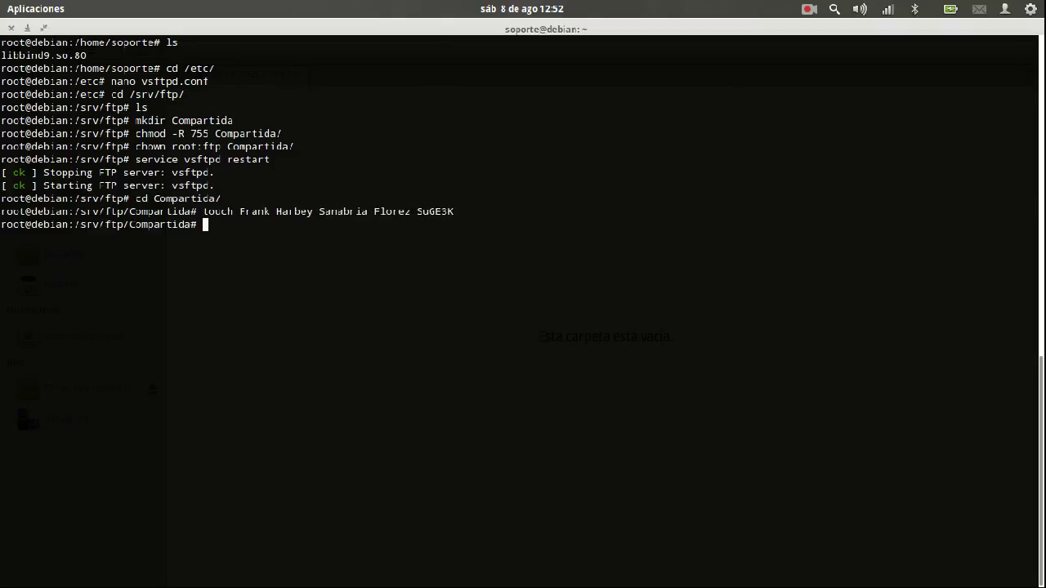
pyautogui.hotkey('alt', 'Tab')
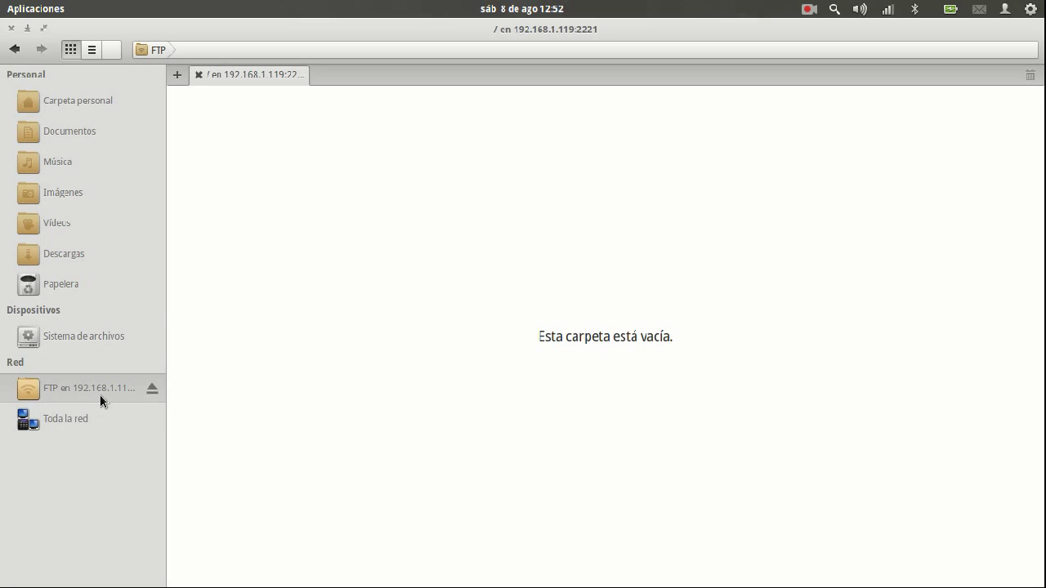
# Reopen the FTP share in Files to see the five new files
pyautogui.click(84, 413)
pyautogui.click(88, 388)
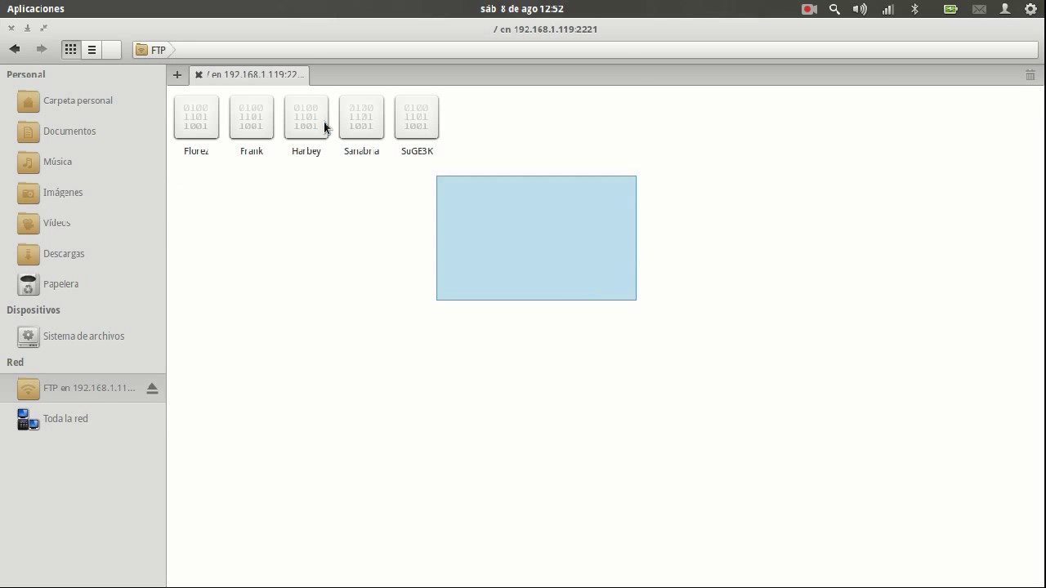
pyautogui.moveTo(467, 338); pyautogui.dragTo(225, 85)
pyautogui.click(498, 235)
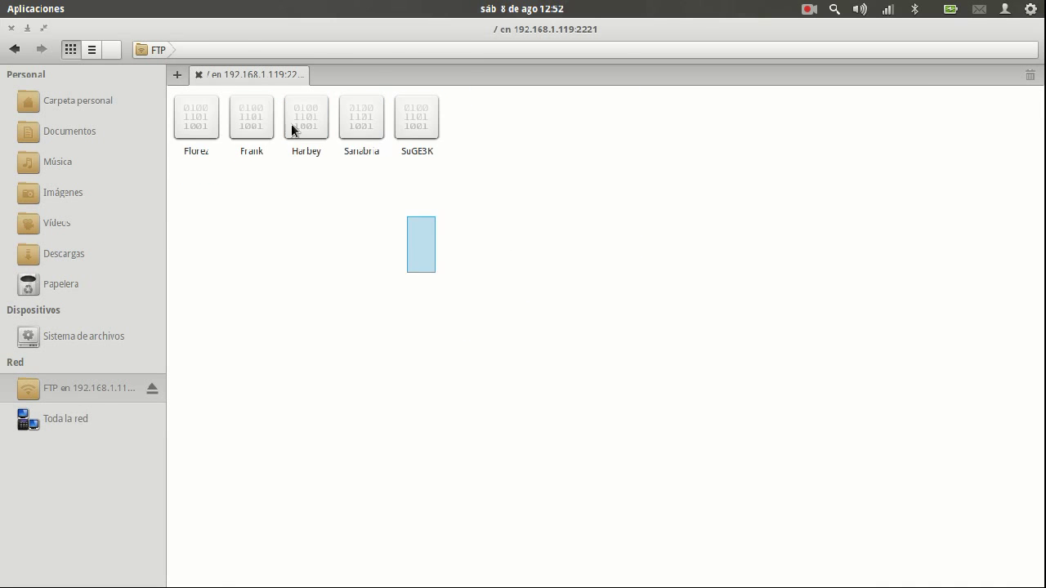
pyautogui.hotkey('ctrl', 'a')
pyautogui.click(967, 407)
# Copy SuGE3K from the FTP share and paste it into the home folder
pyautogui.moveTo(419, 125)
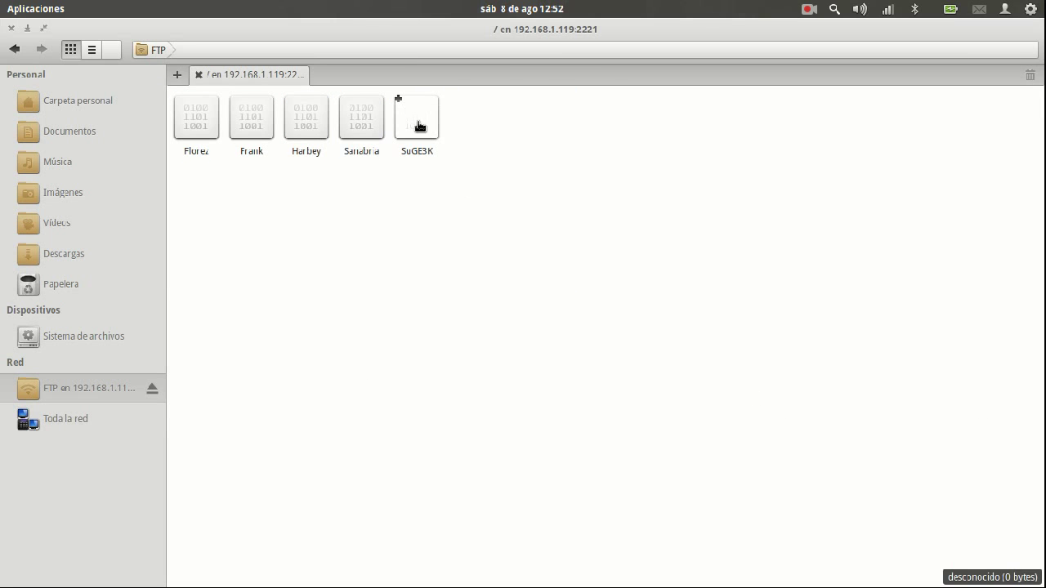
pyautogui.moveTo(505, 241); pyautogui.dragTo(437, 123)
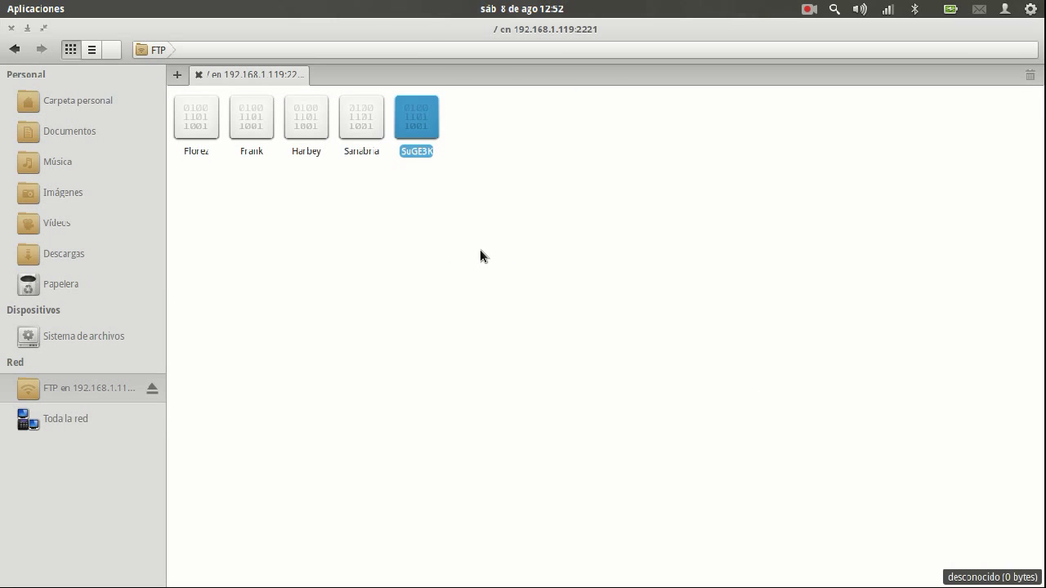
pyautogui.hotkey('ctrl', 't')
pyautogui.rightClick(582, 278)
pyautogui.click(657, 378)
pyautogui.moveTo(434, 349); pyautogui.dragTo(261, 157)
pyautogui.click(430, 343)
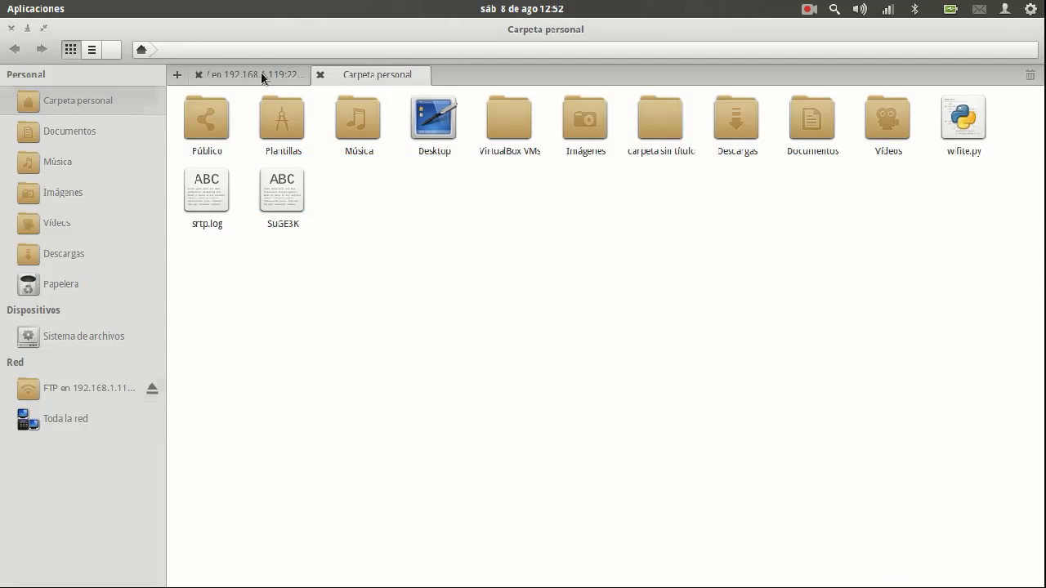
# Return to the FTP share listing and check its five files
pyautogui.click(261, 71)
pyautogui.click(304, 150)
pyautogui.moveTo(457, 219); pyautogui.dragTo(176, 94)
pyautogui.click(213, 204)
pyautogui.hotkey('ctrl', 'a')
pyautogui.click(548, 338)
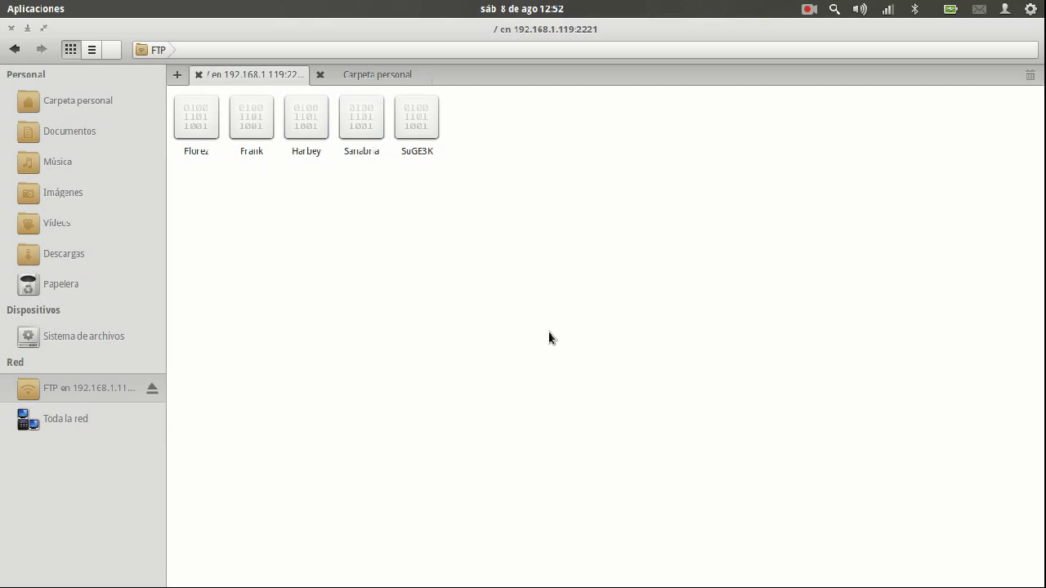
pyautogui.hotkey('alt', 'Tab')
pyautogui.press('super+w')
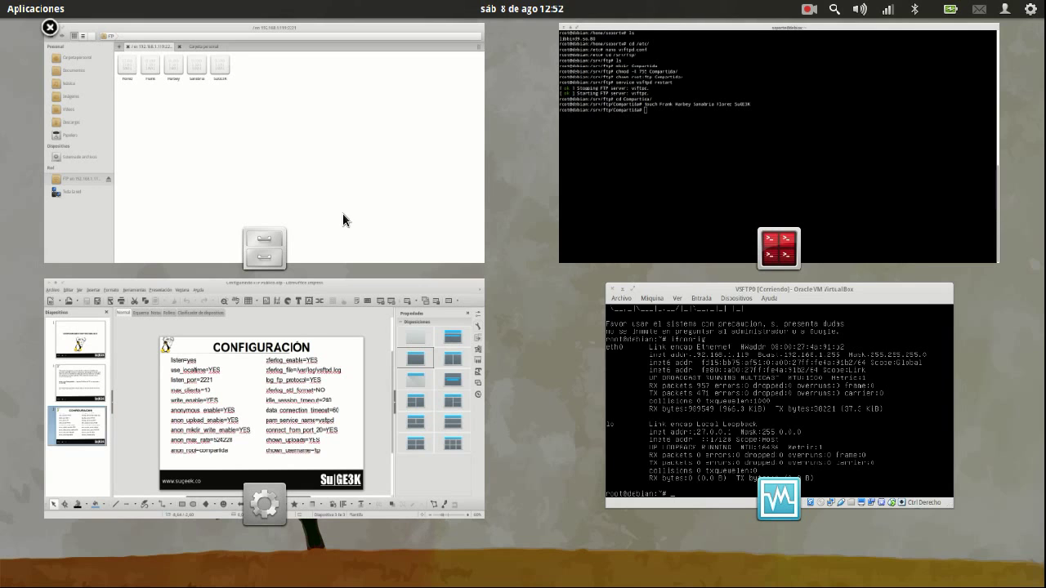
# Load the FTP index at ftp://192.168.1.119:2221 in Firefox, fixing the mistyped address
pyautogui.click(319, 209)
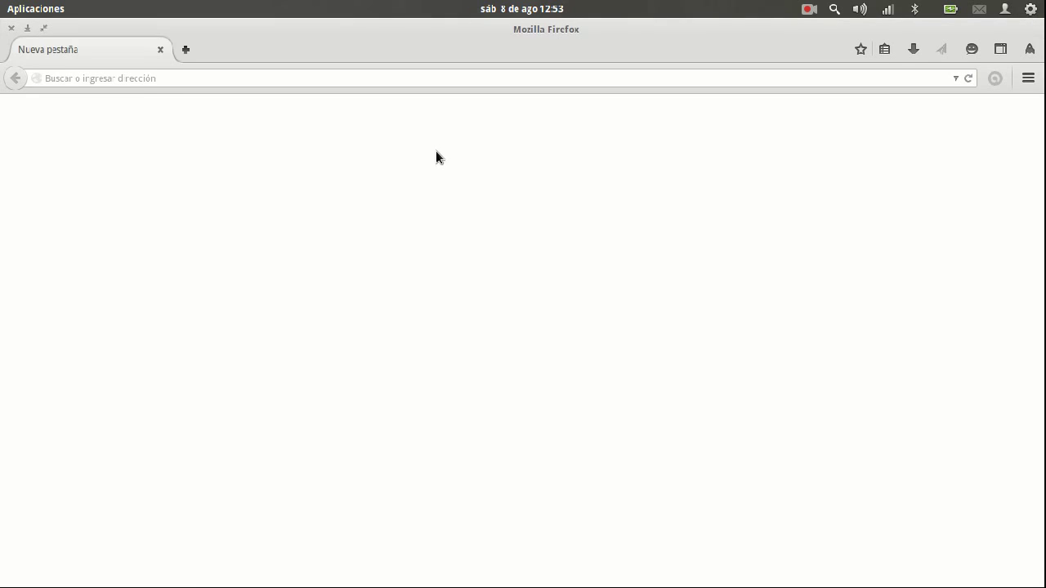
pyautogui.click(234, 78)
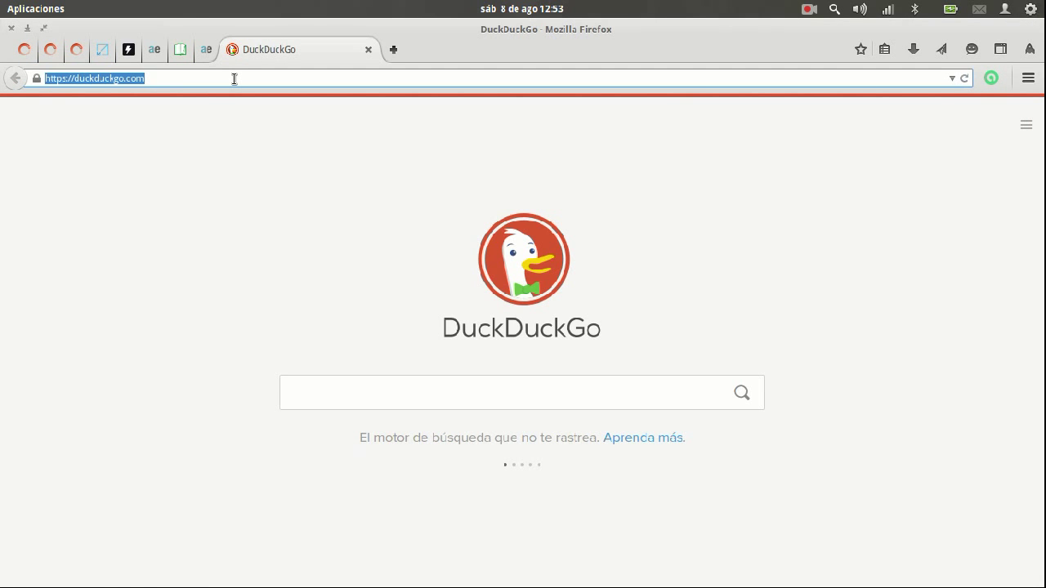
pyautogui.write('fto')
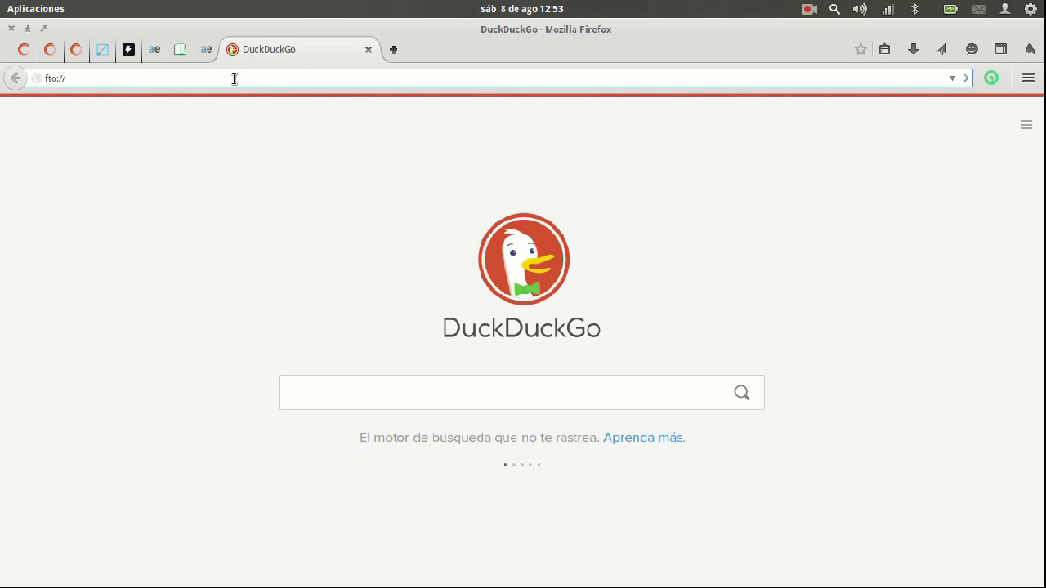
pyautogui.press('BackSpace')
pyautogui.write('p')
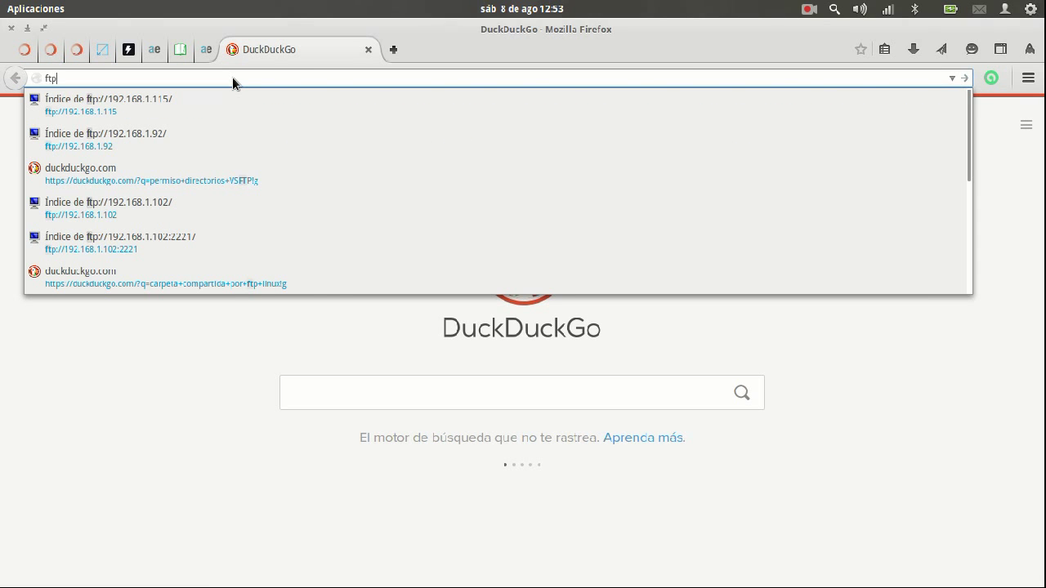
pyautogui.write('://')
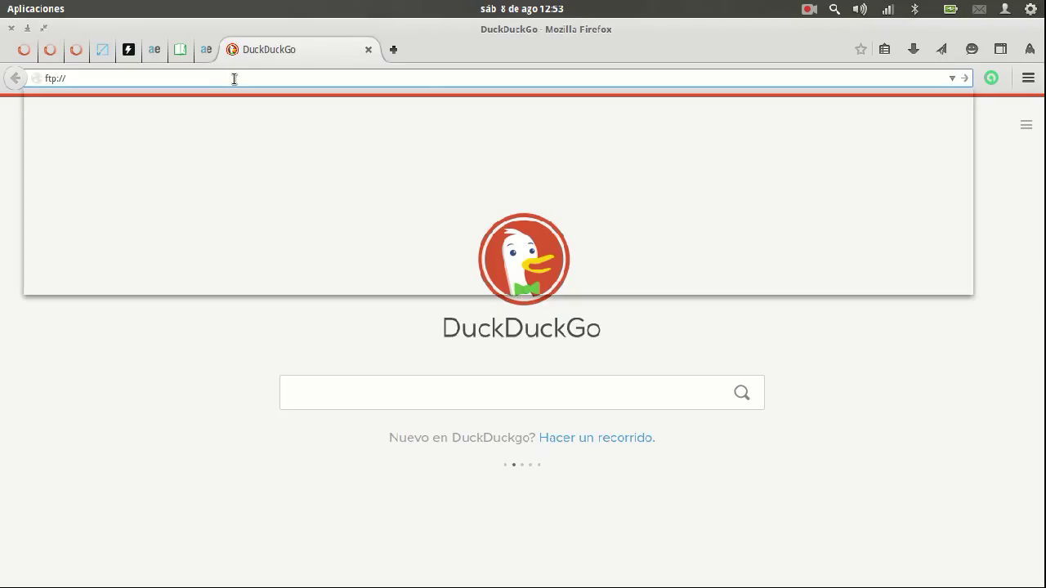
pyautogui.write('192.168.11.119')
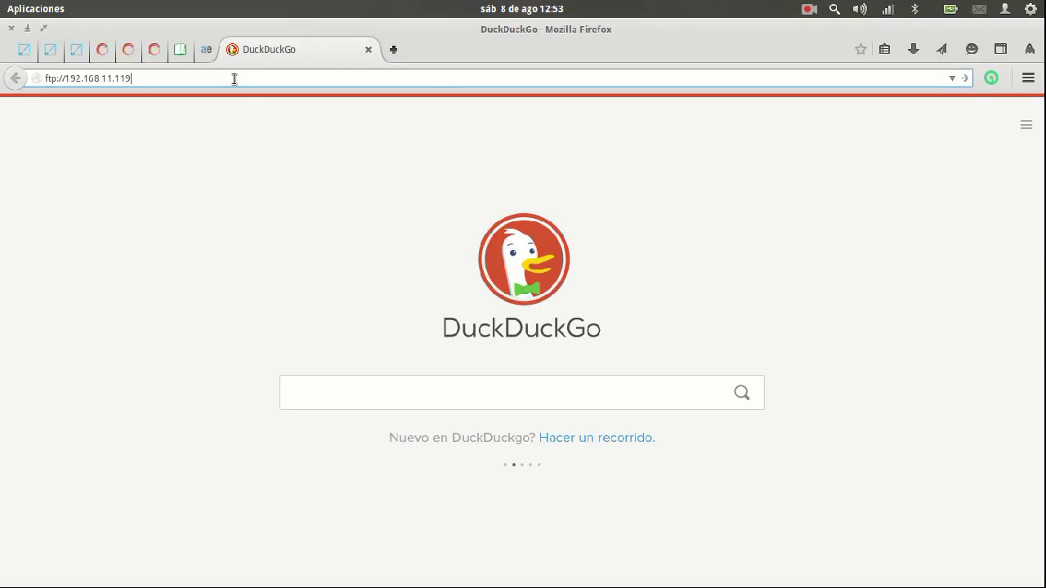
pyautogui.write(':2221')
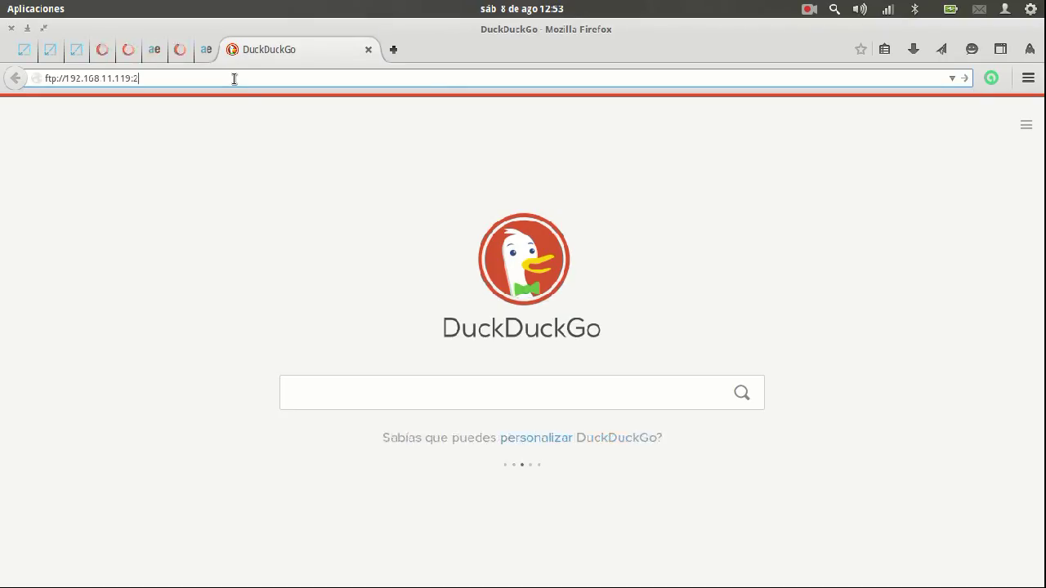
pyautogui.press('Left')
pyautogui.press('Left')
pyautogui.press('Left')
pyautogui.press('Left')
pyautogui.press('Left')
pyautogui.press('BackSpace')
pyautogui.write('5')
pyautogui.press('Left')
pyautogui.press('Left')
pyautogui.press('Left')
pyautogui.press('Left')
pyautogui.press('Left')
pyautogui.press('BackSpace')
pyautogui.press('Return')
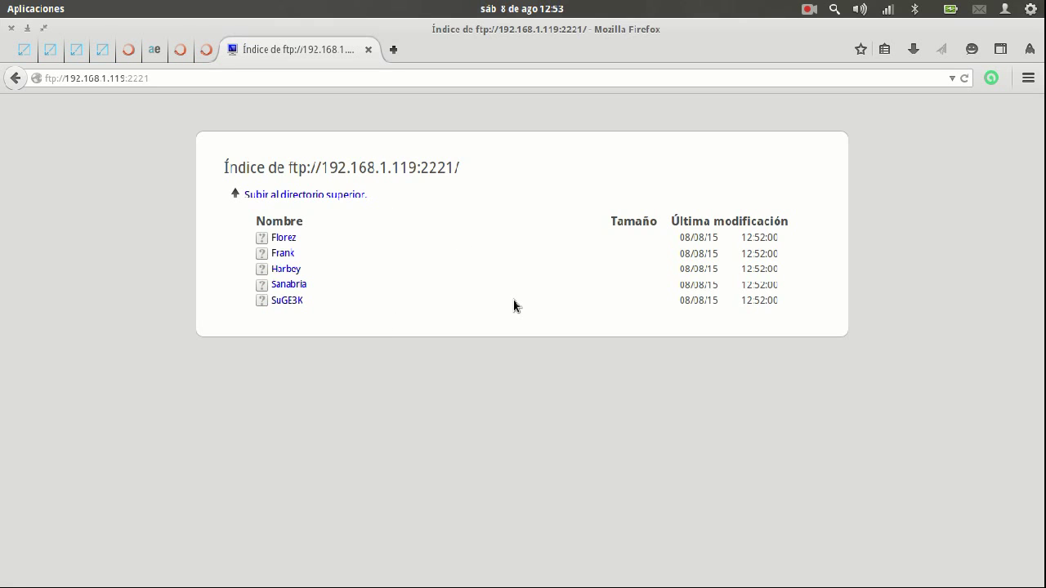
pyautogui.moveTo(572, 582)
pyautogui.moveTo(678, 582)
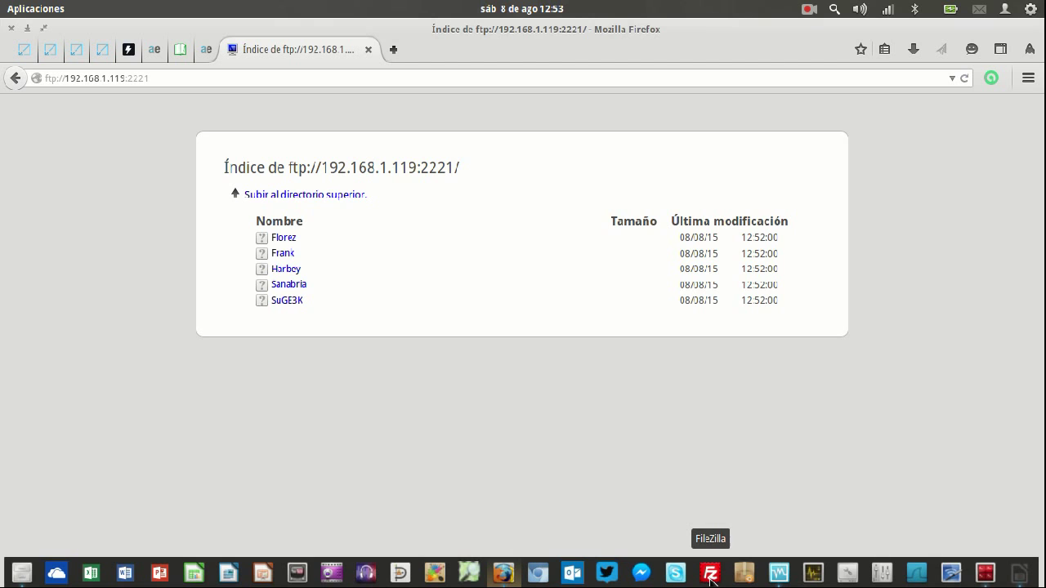
# Quick-connect FileZilla anonymously to the server on port 2221
pyautogui.click(711, 575)
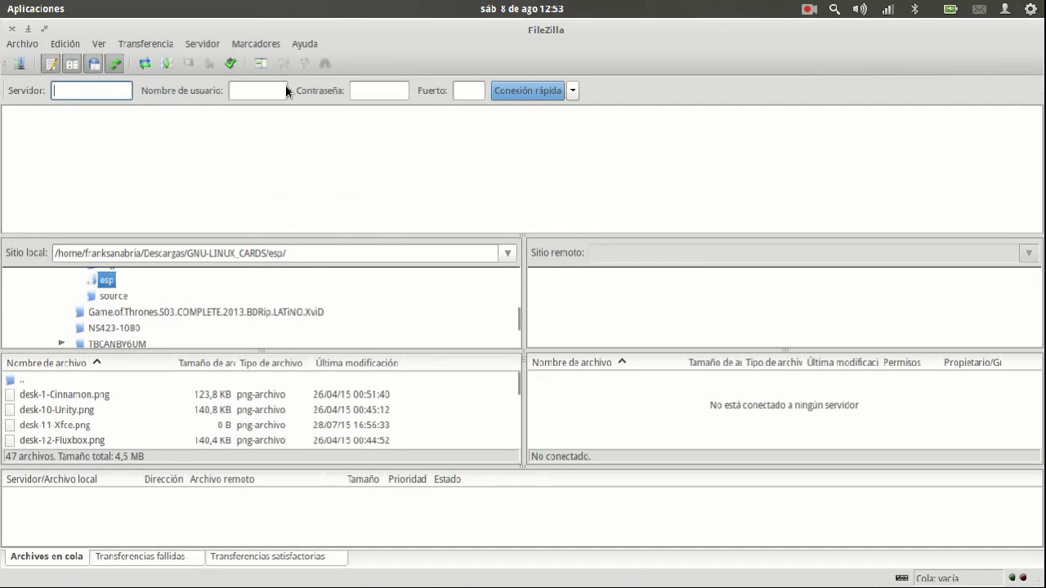
pyautogui.write('192.16')
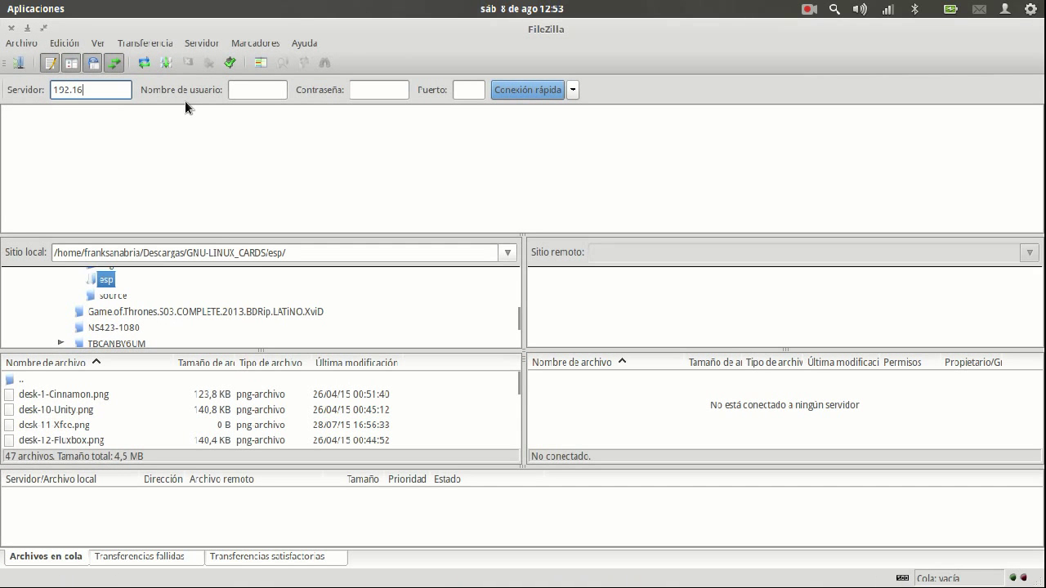
pyautogui.write('8.1.115')
pyautogui.press('Tab')
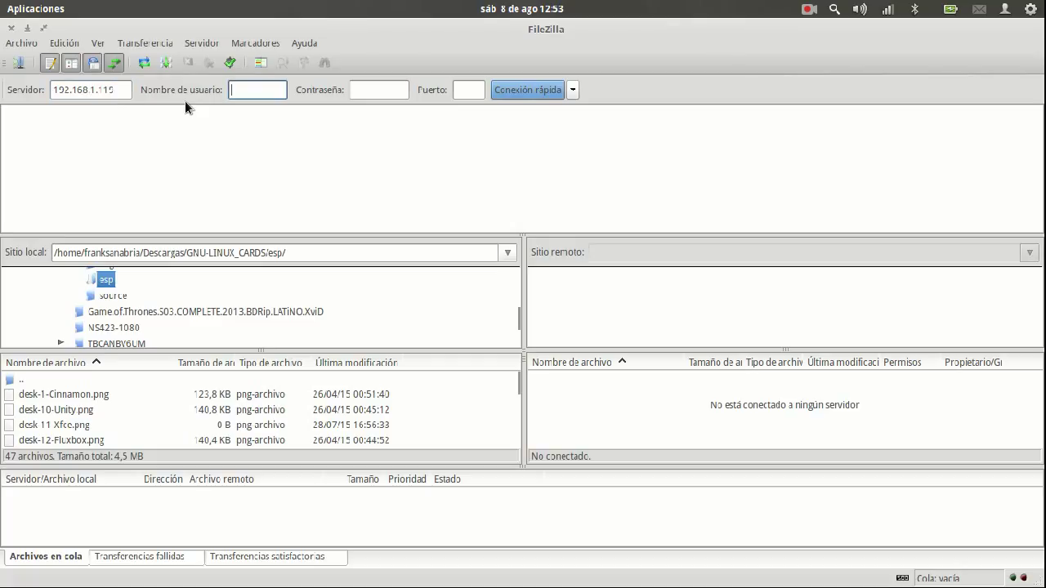
pyautogui.press('Tab')
pyautogui.press('Tab')
pyautogui.write('2221')
pyautogui.click(552, 94)
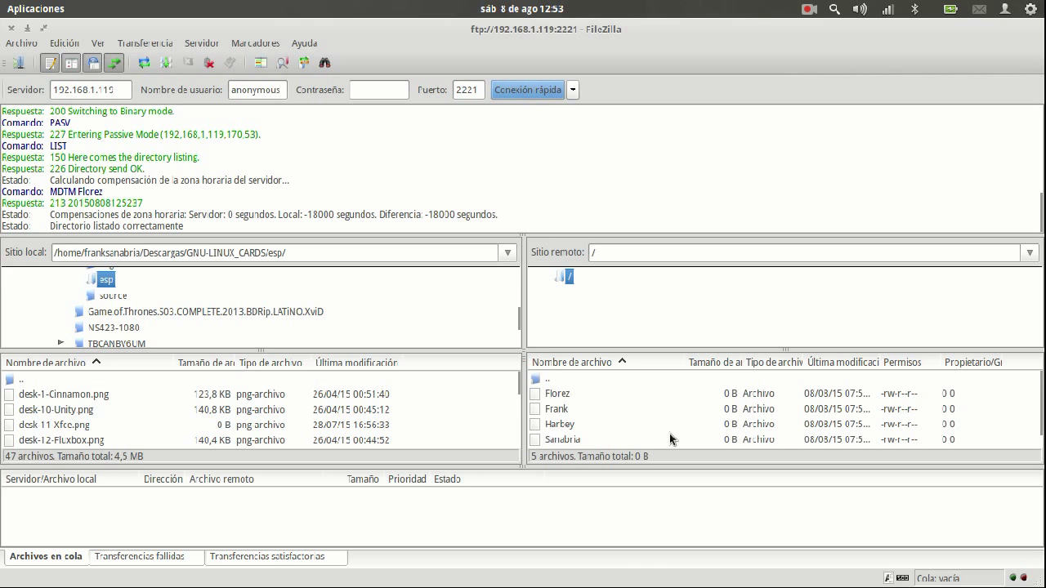
# Set FileZilla's local path to the home folder
pyautogui.doubleClick(562, 377)
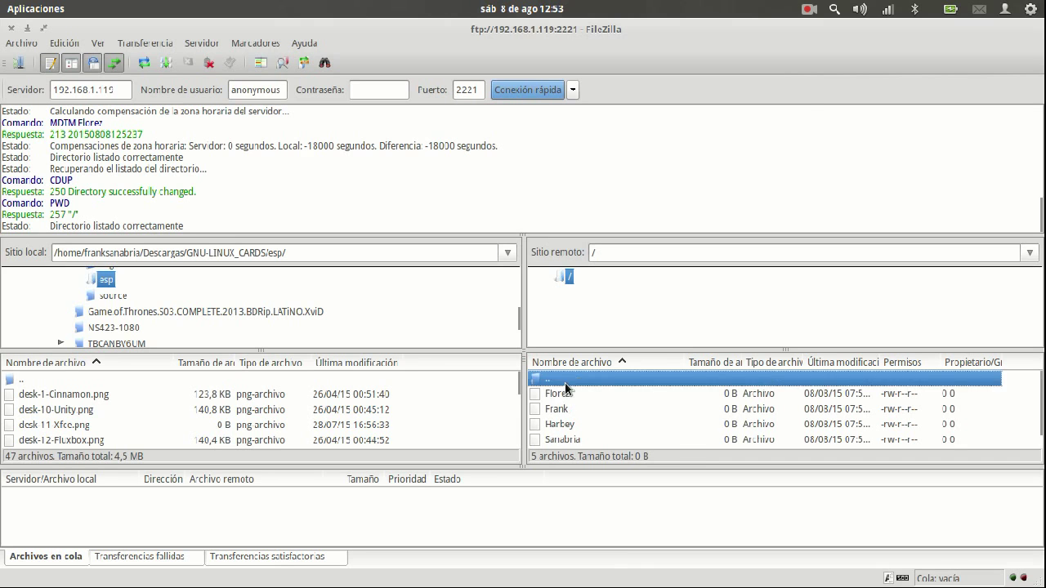
pyautogui.click(568, 393)
pyautogui.scroll(10, 146, 312)
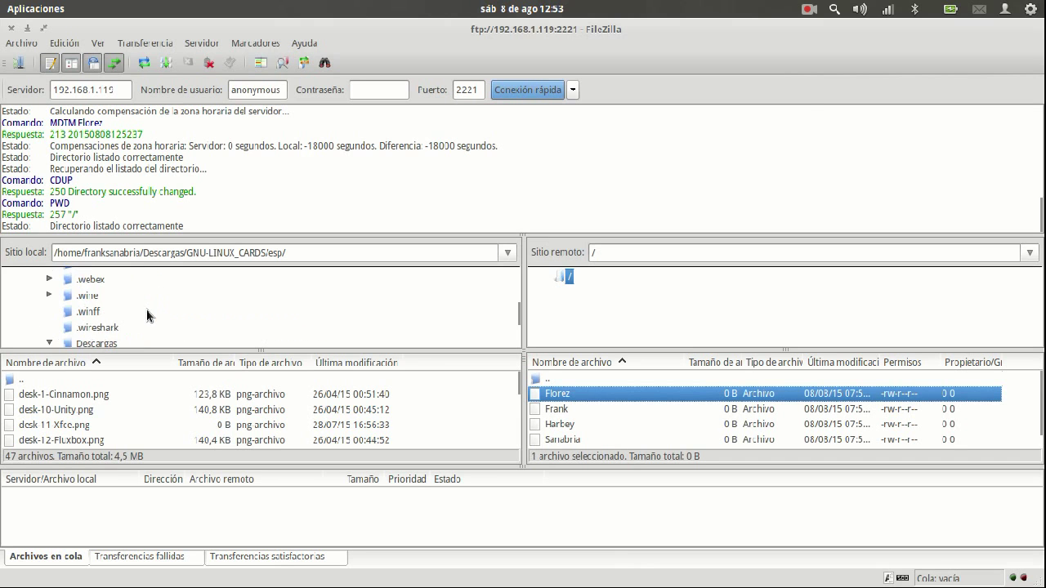
pyautogui.scroll(3, 138, 307)
pyautogui.click(148, 251)
pyautogui.moveTo(145, 254); pyautogui.dragTo(436, 249)
pyautogui.press('BackSpace')
pyautogui.press('Return')
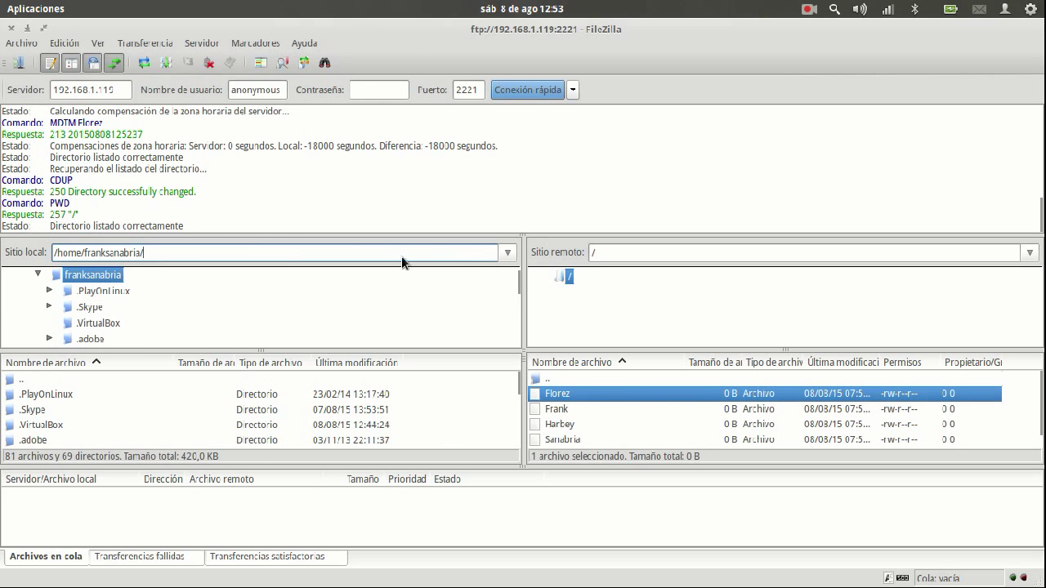
# Download the first test file into the home folder and confirm it in completed transfers
pyautogui.doubleClick(575, 398)
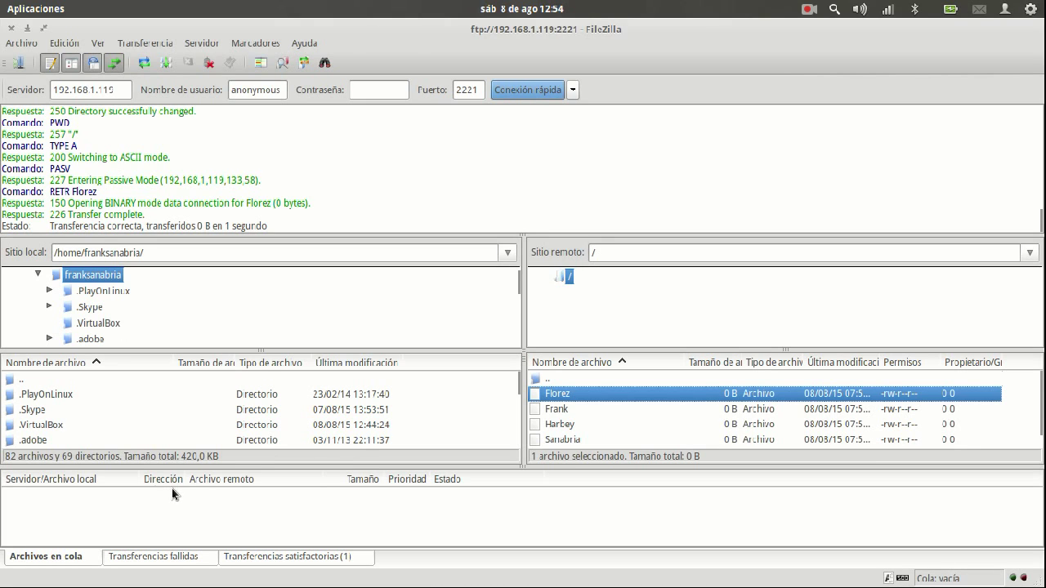
pyautogui.click(282, 557)
pyautogui.click(369, 514)
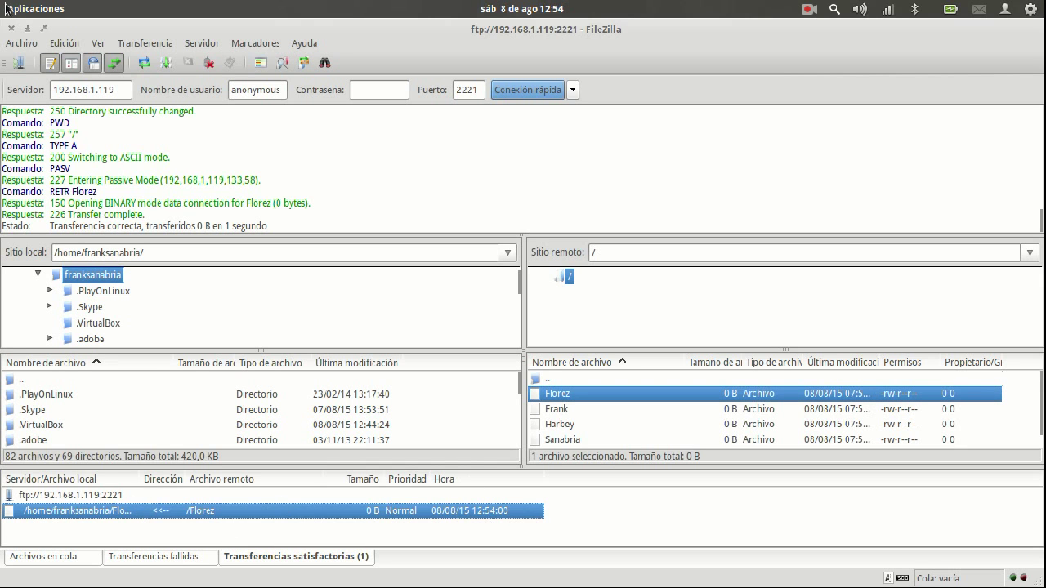
pyautogui.moveTo(5, 8)
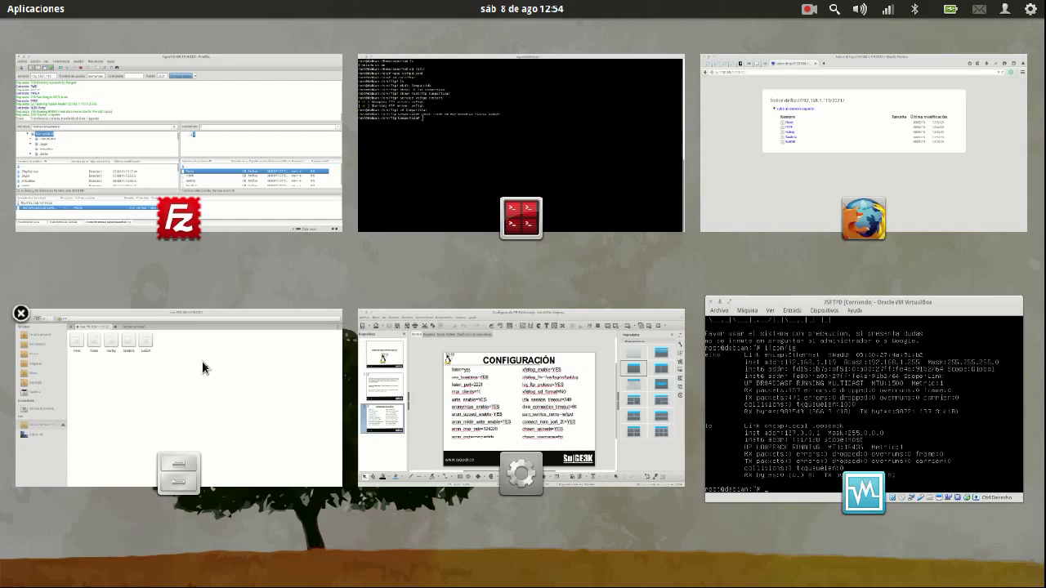
pyautogui.click(818, 384)
pyautogui.press('super+w')
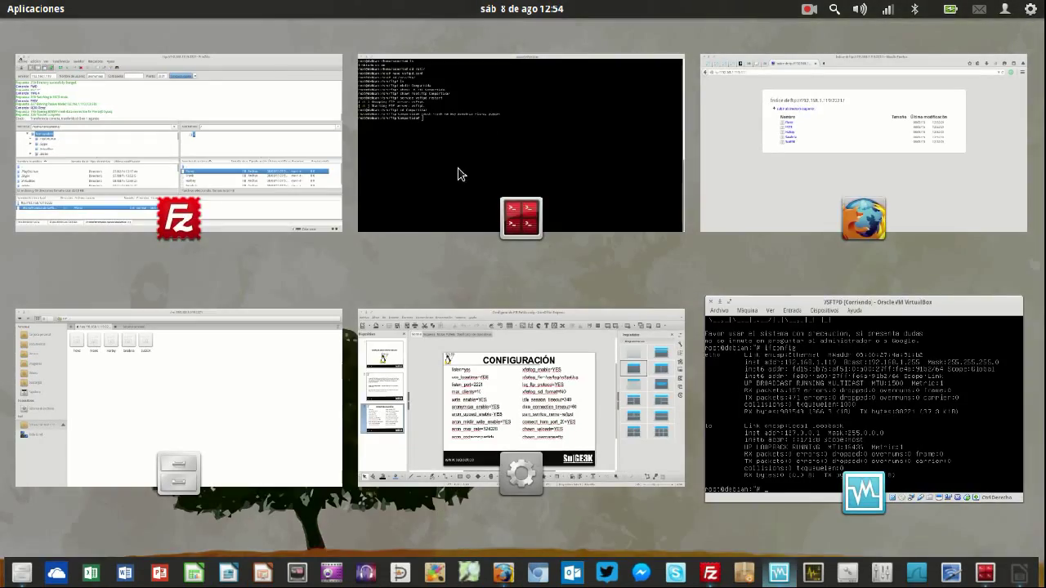
# Abandon the mistyped command and move from home up to the filesystem root
pyautogui.click(460, 174)
pyautogui.write('cd')
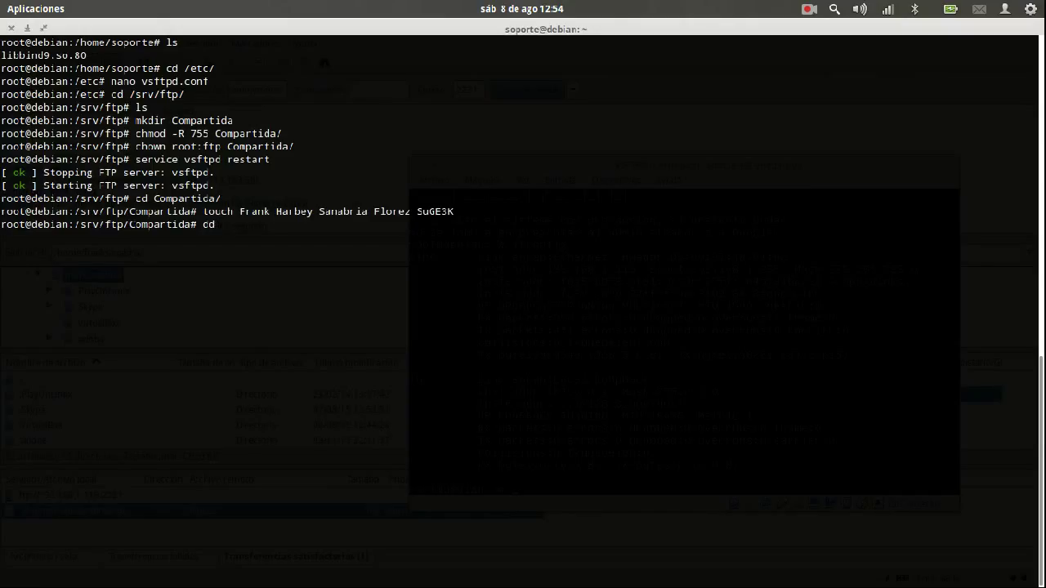
pyautogui.write(' if=/')
pyautogui.write('dev')
pyautogui.press('BackSpace')
pyautogui.press('BackSpace')
pyautogui.press('BackSpace')
pyautogui.press('BackSpace')
pyautogui.press('BackSpace')
pyautogui.press('BackSpace')
pyautogui.press('BackSpace')
pyautogui.write('if=/')
pyautogui.hotkey('ctrl', 'c')
pyautogui.write('ficn -')
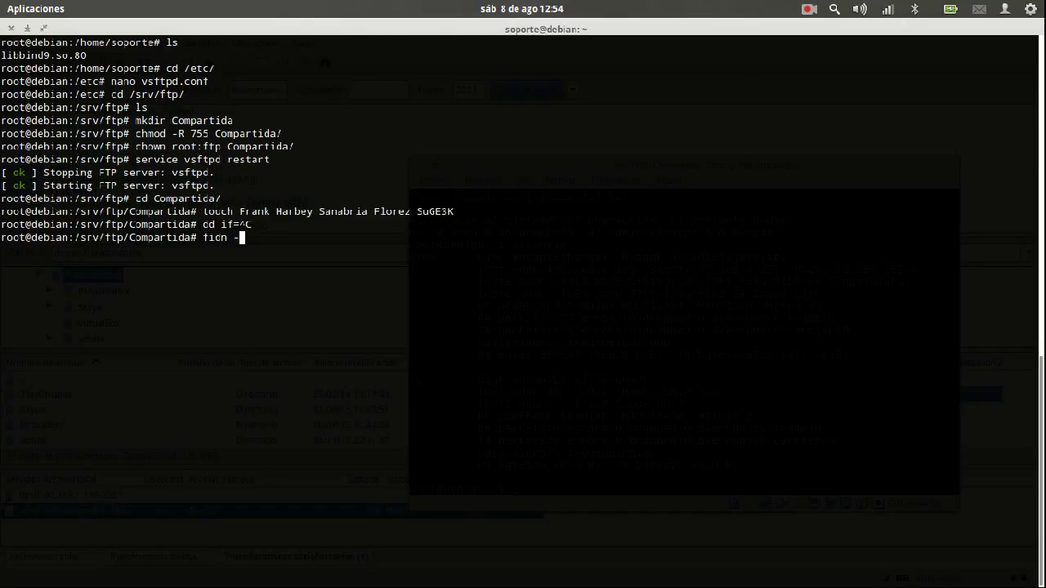
pyautogui.press('BackSpace')
pyautogui.press('BackSpace')
pyautogui.press('BackSpace')
pyautogui.press('BackSpace')
pyautogui.write('rd')
pyautogui.press('BackSpace')
pyautogui.press('BackSpace')
pyautogui.press('BackSpace')
pyautogui.press('BackSpace')
pyautogui.press('BackSpace')
pyautogui.press('BackSpace')
pyautogui.write('cd')
pyautogui.press('Return')
pyautogui.write('cd ..')
pyautogui.press('Return')
pyautogui.write('cd ..')
pyautogui.press('Return')
pyautogui.hotkey('ctrl', 'l')
pyautogui.press('Return')
# Run find . -iname "zero" to locate /dev/zero
pyautogui.write('s')
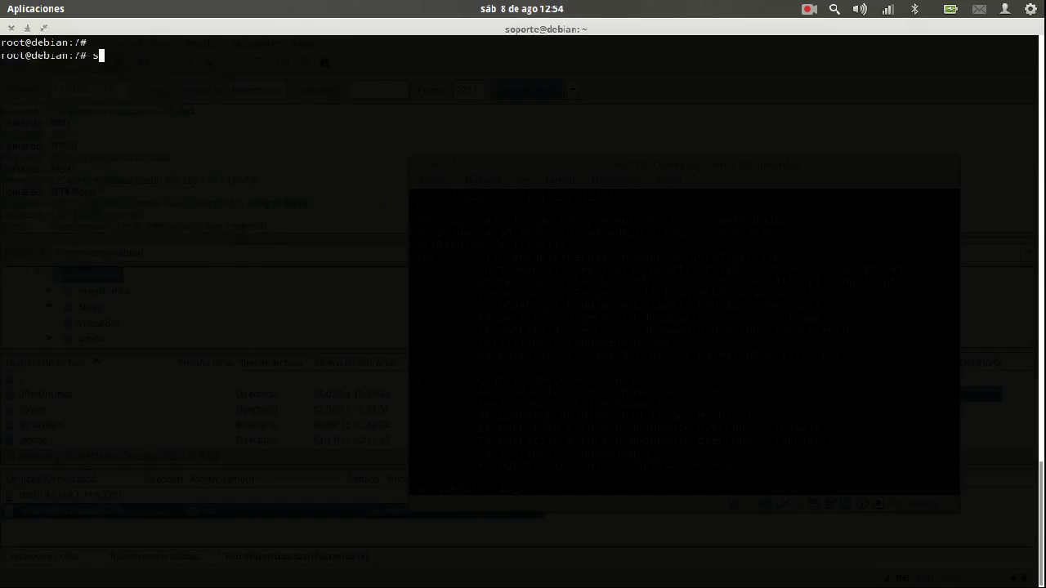
pyautogui.write('ind . -iname')
pyautogui.write('zero"')
pyautogui.press('Return')
pyautogui.hotkey('ctrl', 'c')
# Change into /srv/ftp/Compartida and list its five test files
pyautogui.write('cd ..')
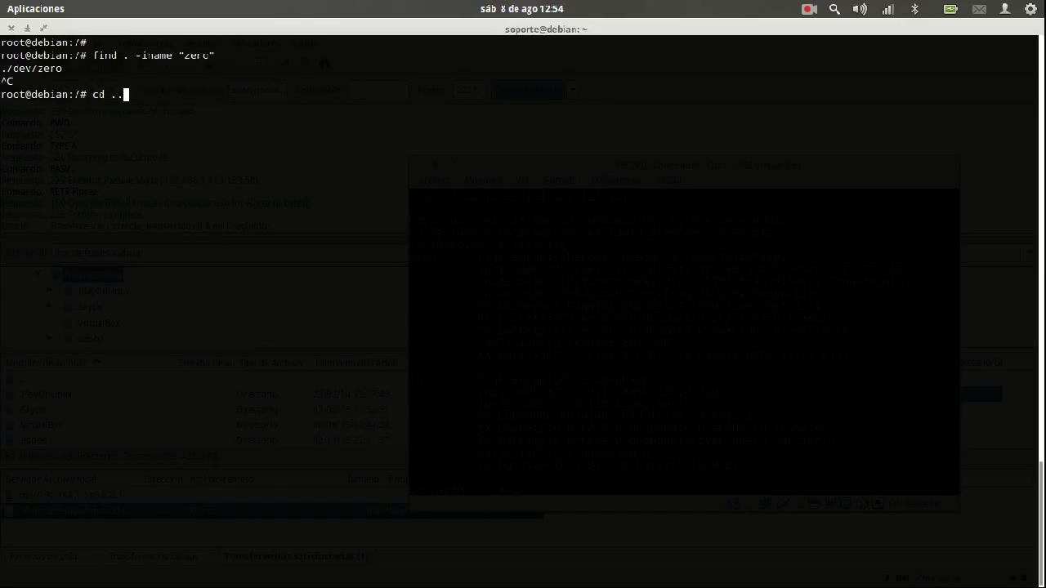
pyautogui.press('BackSpace')
pyautogui.press('BackSpace')
pyautogui.press('BackSpace')
pyautogui.press('BackSpace')
pyautogui.press('BackSpace')
pyautogui.write('cd /s')
pyautogui.press('Tab')
pyautogui.press('Tab')
pyautogui.write('r')
pyautogui.press('Tab')
pyautogui.write('f')
pyautogui.press('Tab')
pyautogui.write('C')
pyautogui.press('Tab')
pyautogui.press('Return')
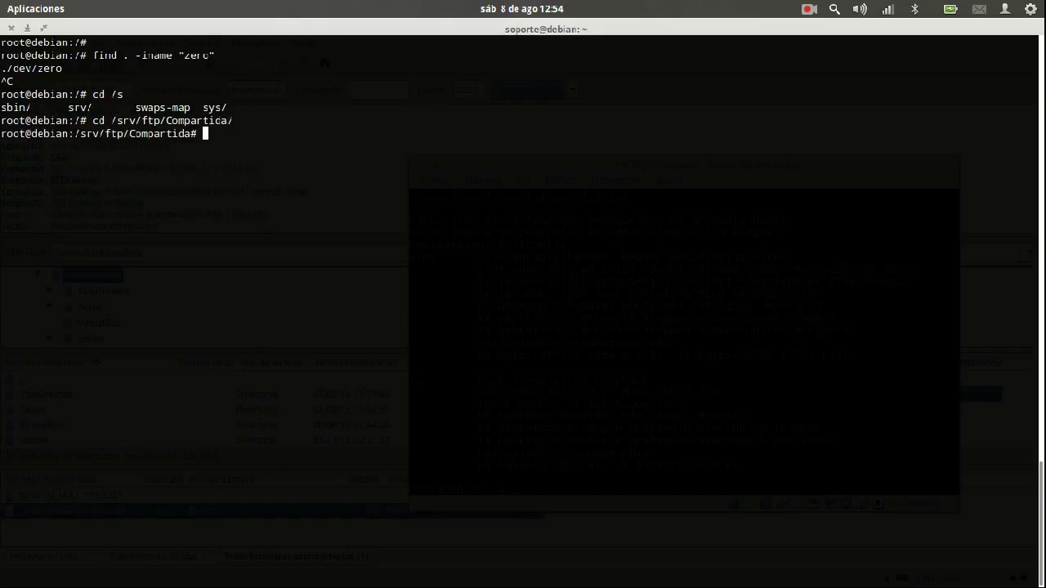
pyautogui.hotkey('ctrl', 'l')
pyautogui.write('ls')
pyautogui.press('Return')
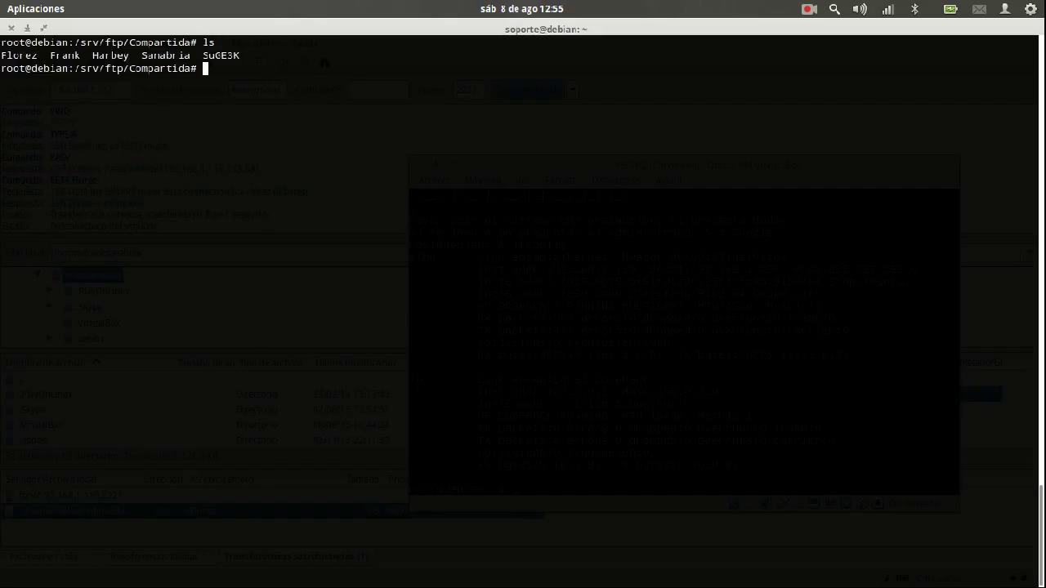
# Create a 5 KB ARCHIVO from /dev/zero with dd (bs=1024 count=5) and list it with ls -alh
pyautogui.write('cd if ')
pyautogui.write('/dev/z')
pyautogui.write('ero ')
pyautogui.write('of=')
pyautogui.write('/')
pyautogui.write('ARCHIVO')
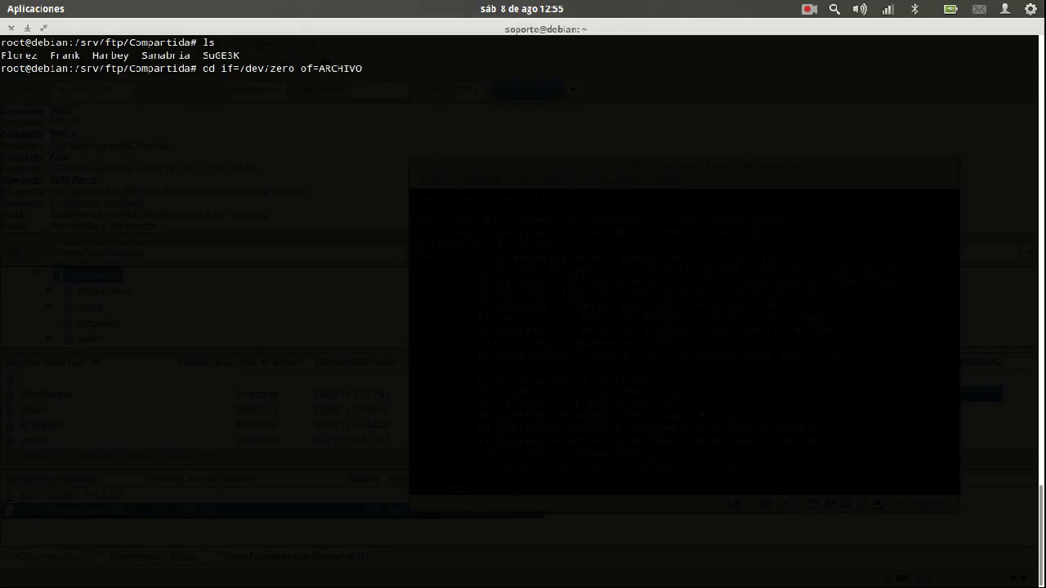
pyautogui.write(' -')
pyautogui.press('BackSpace')
pyautogui.write('bs=1024 count=5')
pyautogui.press('Return')
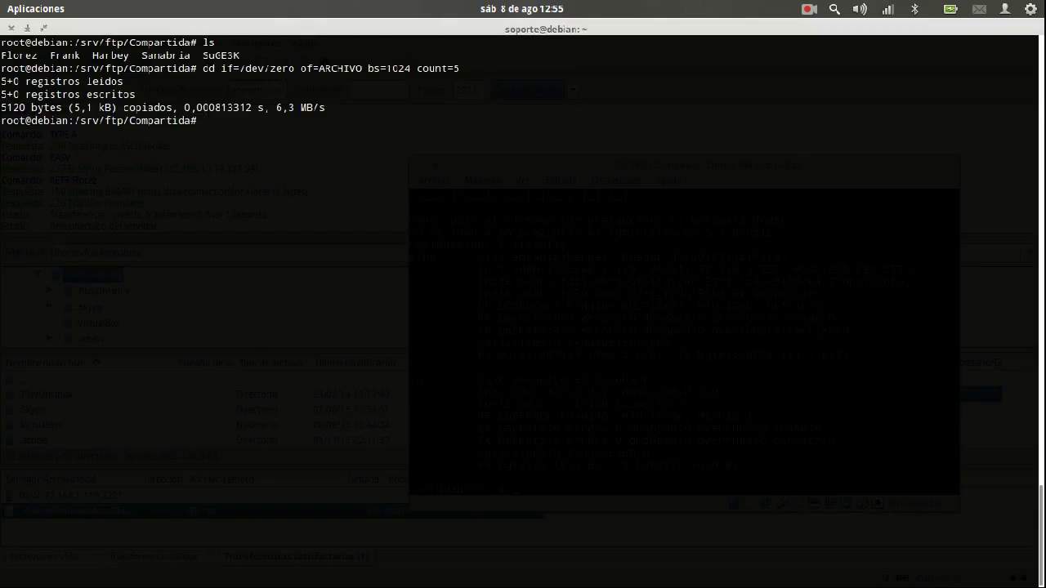
pyautogui.write('ls')
pyautogui.press('Return')
pyautogui.write('ls -alh')
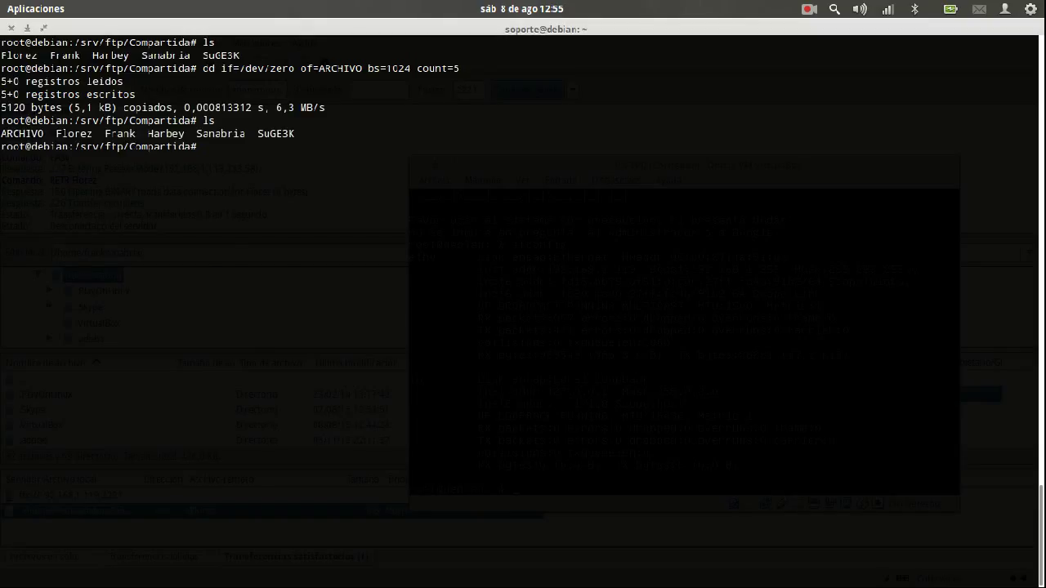
pyautogui.press('Return')
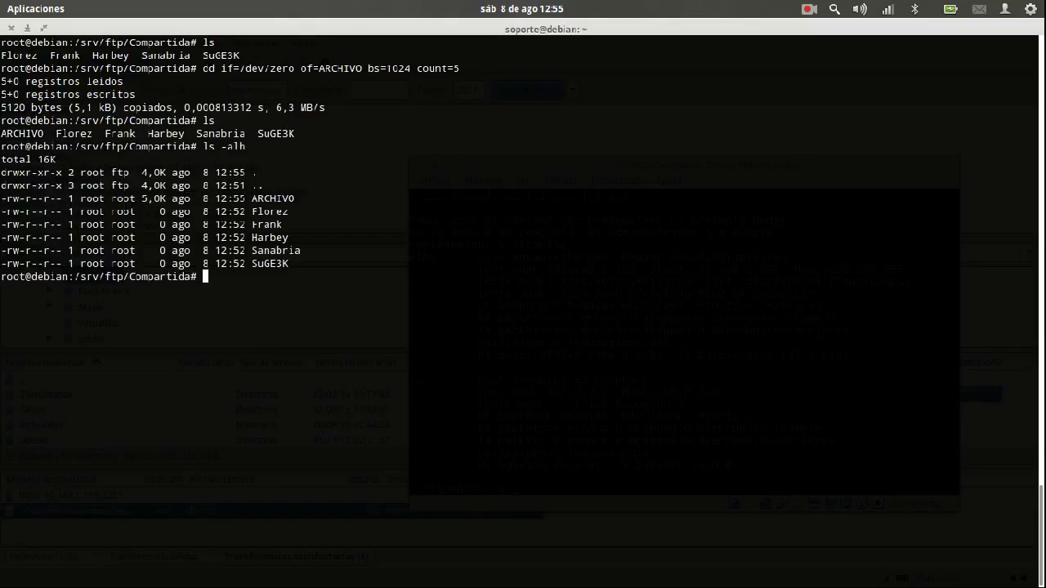
# Recreate ARCHIVO with count=5000 and confirm with ls -alh that it is now 4.9M
pyautogui.press('Up')
pyautogui.press('Up')
pyautogui.press('Up')
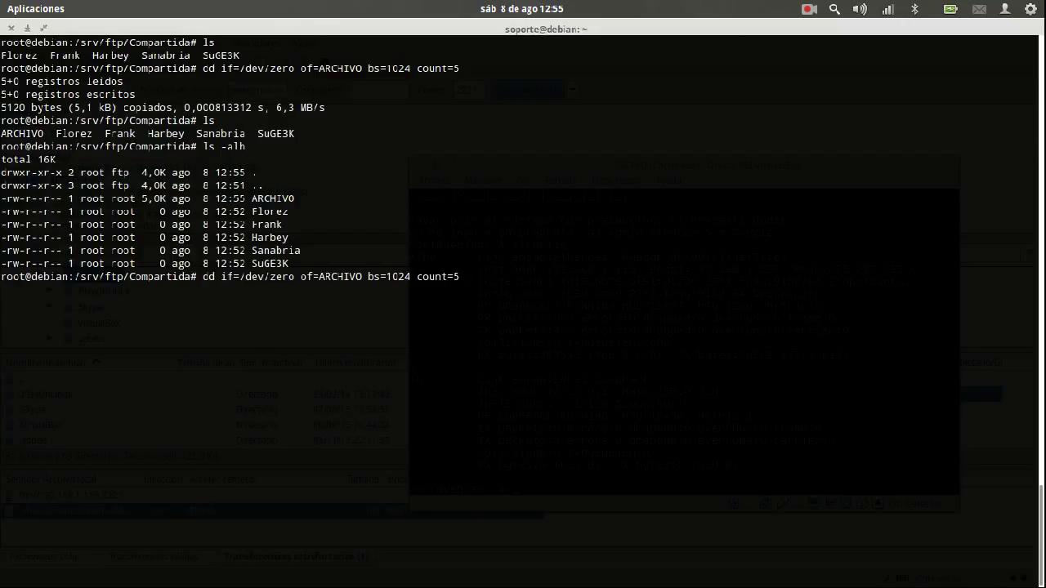
pyautogui.write('000')
pyautogui.press('Return')
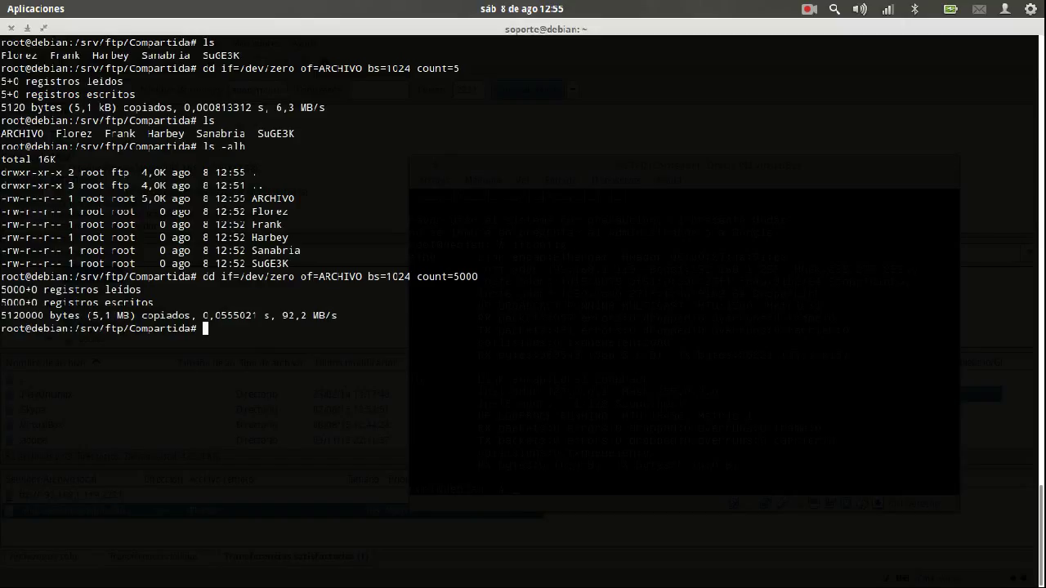
pyautogui.write('l')
pyautogui.press('Return')
pyautogui.write('ls')
pyautogui.press('Return')
pyautogui.write('ls -alh')
pyautogui.press('Return')
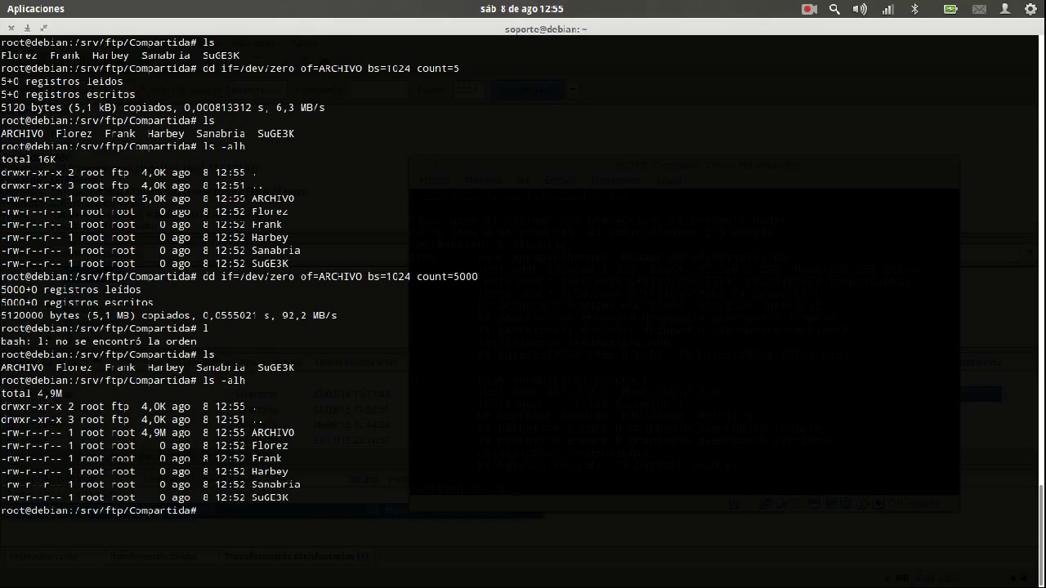
pyautogui.press('super')
pyautogui.click(180, 143)
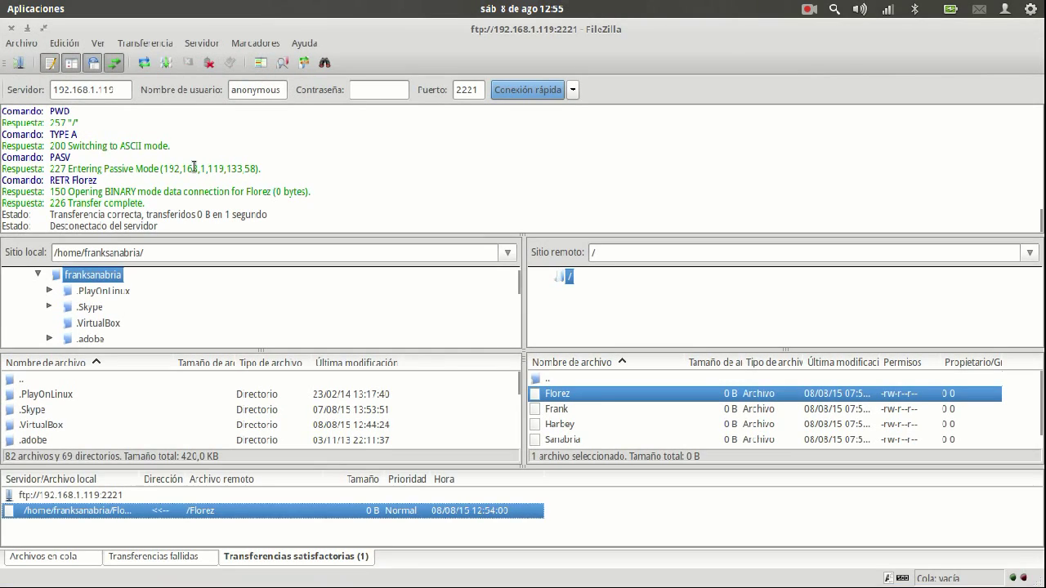
# Refresh the server listing and download the 5,2 MB ARCHIVO, which completes in 10 seconds
pyautogui.scroll(-1, 609, 418)
pyautogui.click(599, 429)
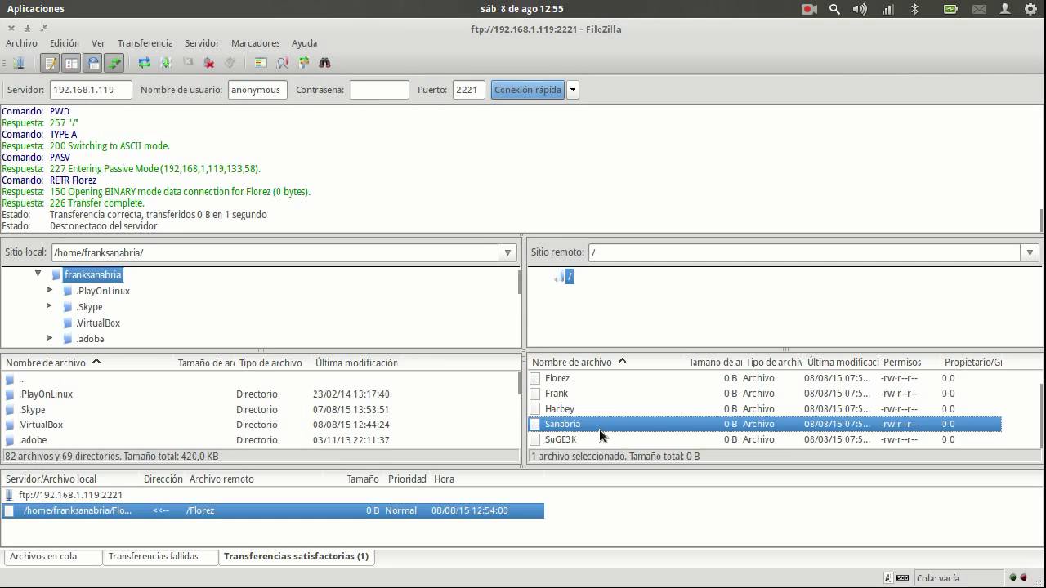
pyautogui.press('F5')
pyautogui.click(590, 380)
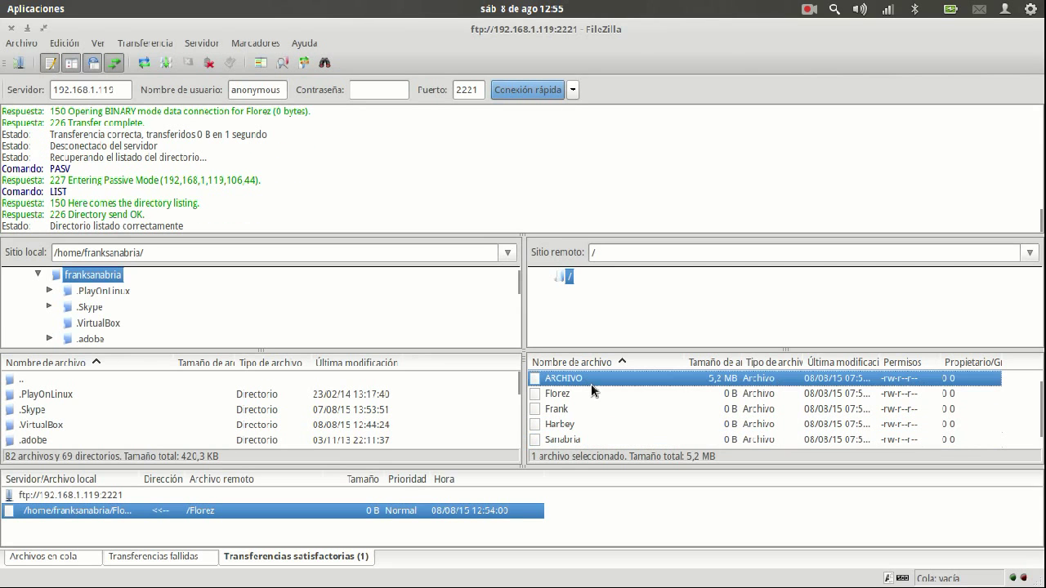
pyautogui.doubleClick(593, 378)
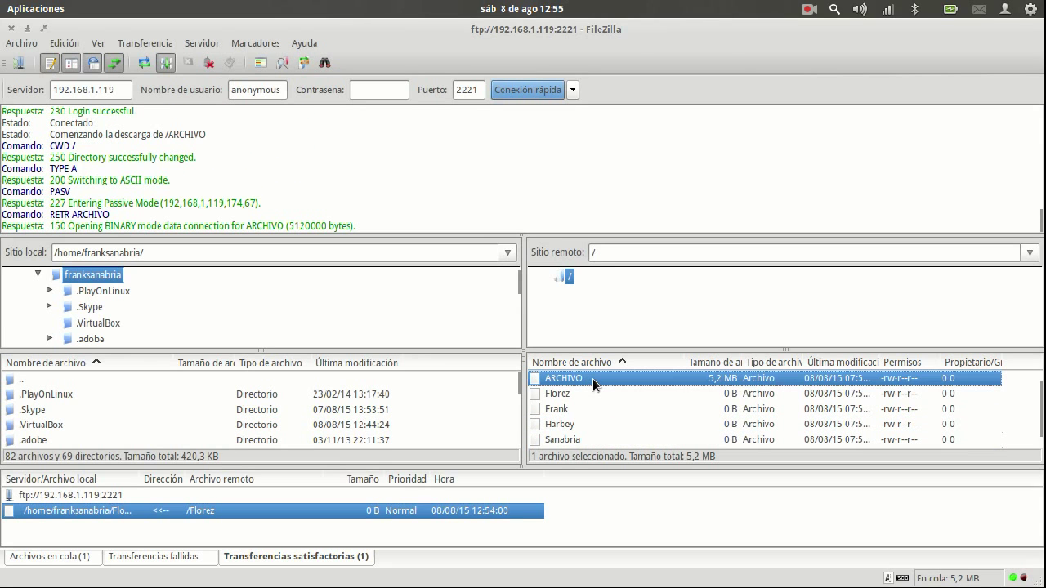
pyautogui.click(72, 557)
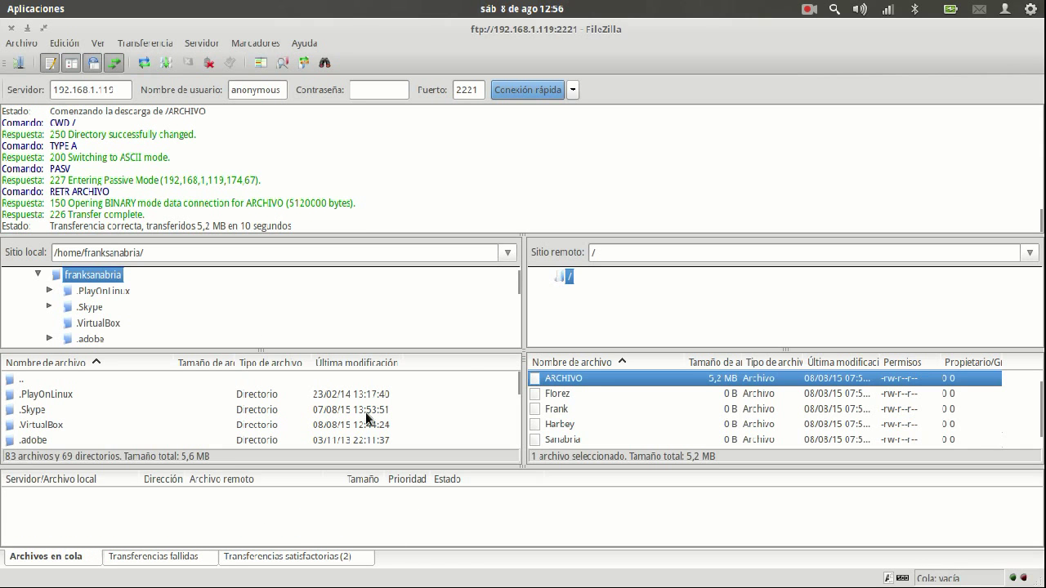
pyautogui.press('super')
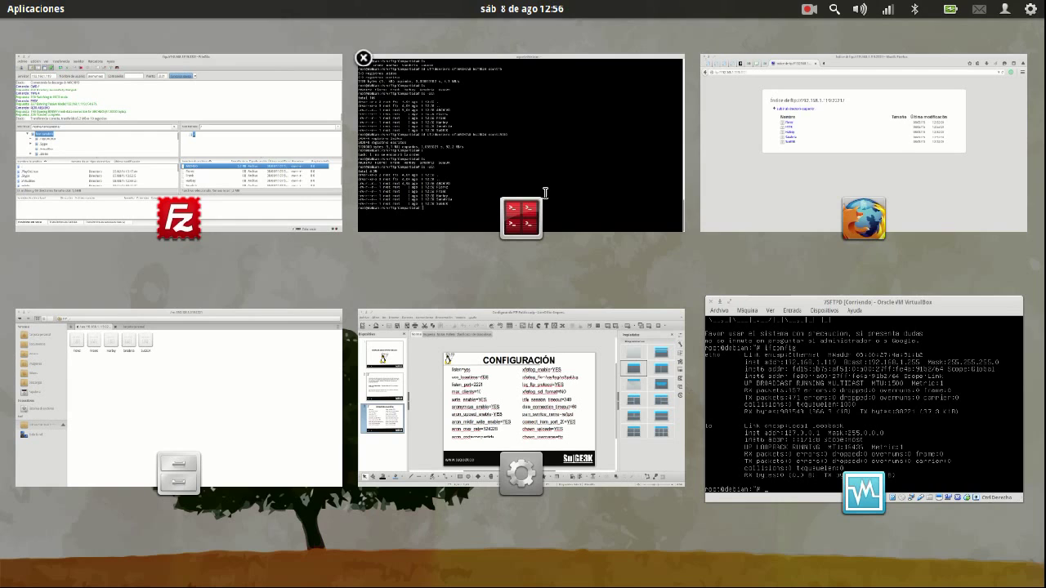
# Edit /etc/vsftpd.conf in nano to set anon_max_rate=100 and save it
pyautogui.click(545, 194)
pyautogui.write('nano /etc')
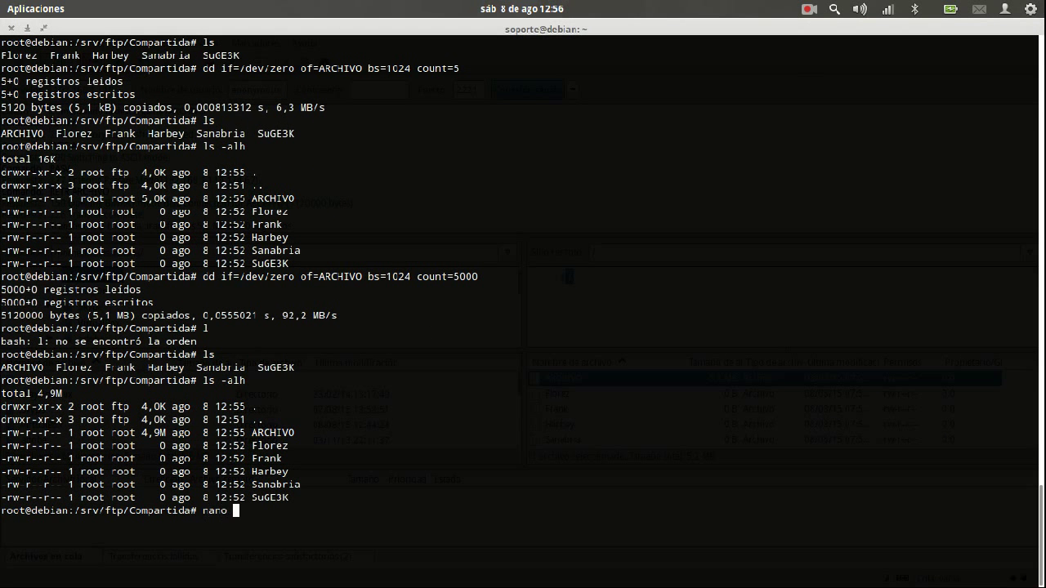
pyautogui.write('/vsftpd.conf')
pyautogui.press('Return')
pyautogui.press('Down')
pyautogui.press('Down')
pyautogui.press('Down')
pyautogui.press('Down')
pyautogui.press('Down')
pyautogui.press('Down')
pyautogui.press('Down')
pyautogui.press('Down')
pyautogui.press('Down')
pyautogui.press('Down')
pyautogui.press('Down')
pyautogui.press('Down')
pyautogui.press('Down')
pyautogui.press('Up')
pyautogui.press('Up')
pyautogui.press('Up')
pyautogui.press('Up')
pyautogui.press('Up')
pyautogui.press('Up')
pyautogui.press('End')
pyautogui.press('BackSpace')
pyautogui.press('BackSpace')
pyautogui.press('BackSpace')
pyautogui.press('BackSpace')
pyautogui.press('BackSpace')
pyautogui.press('BackSpace')
pyautogui.write('100')
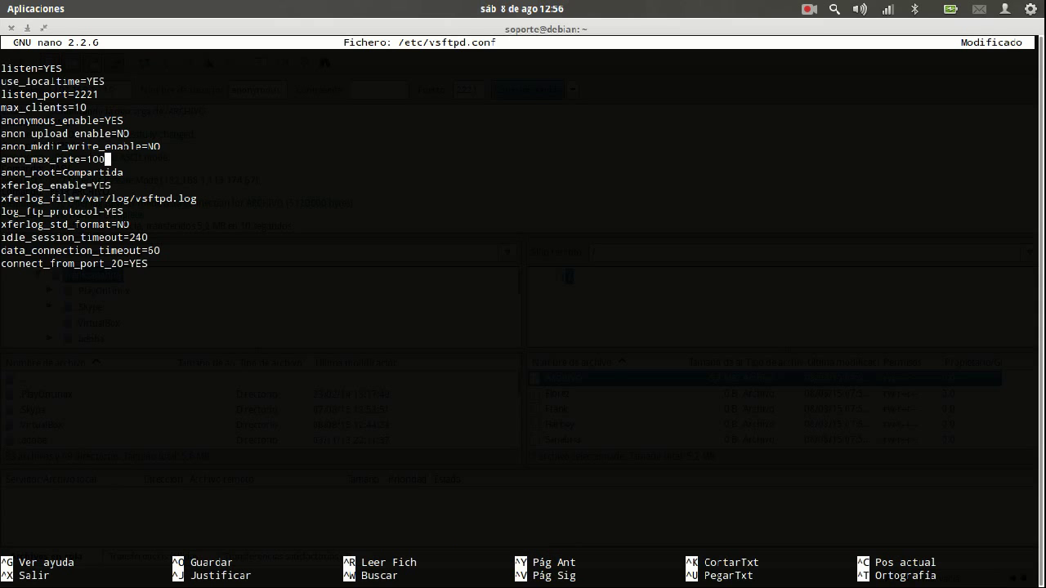
pyautogui.hotkey('ctrl', 'o')
pyautogui.press('Return')
pyautogui.hotkey('ctrl', 'x')
# Restart the vsftpd service with service vsftpd restart
pyautogui.write('servic')
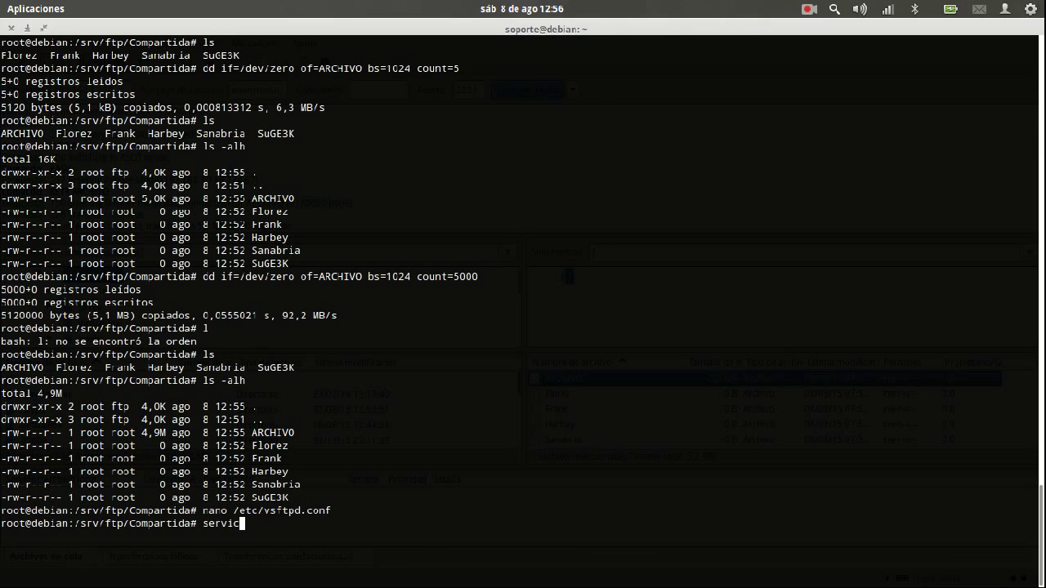
pyautogui.write('e vsftpd restart')
pyautogui.press('Return')
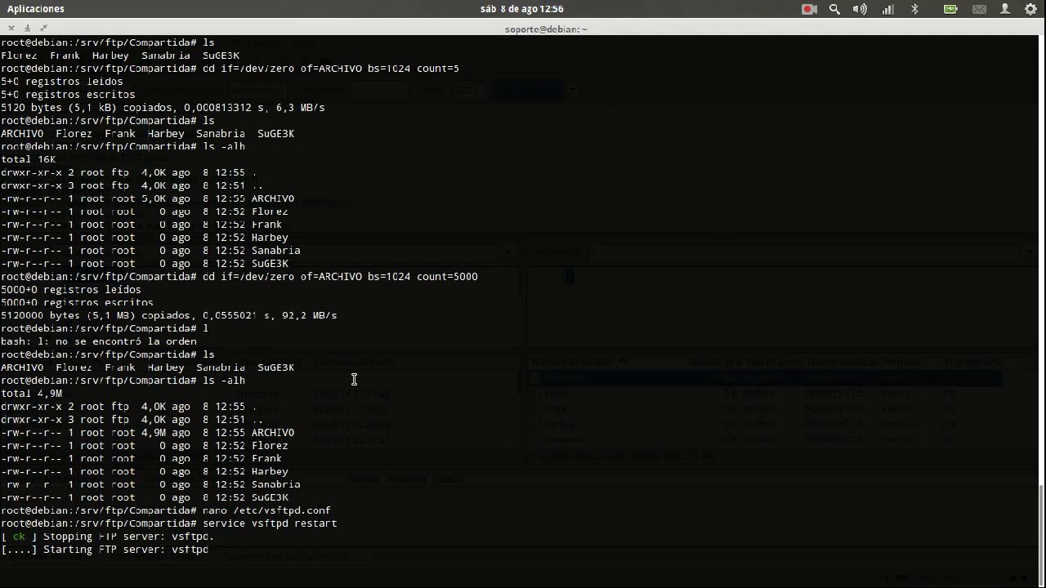
pyautogui.hotkey('alt', 'Tab')
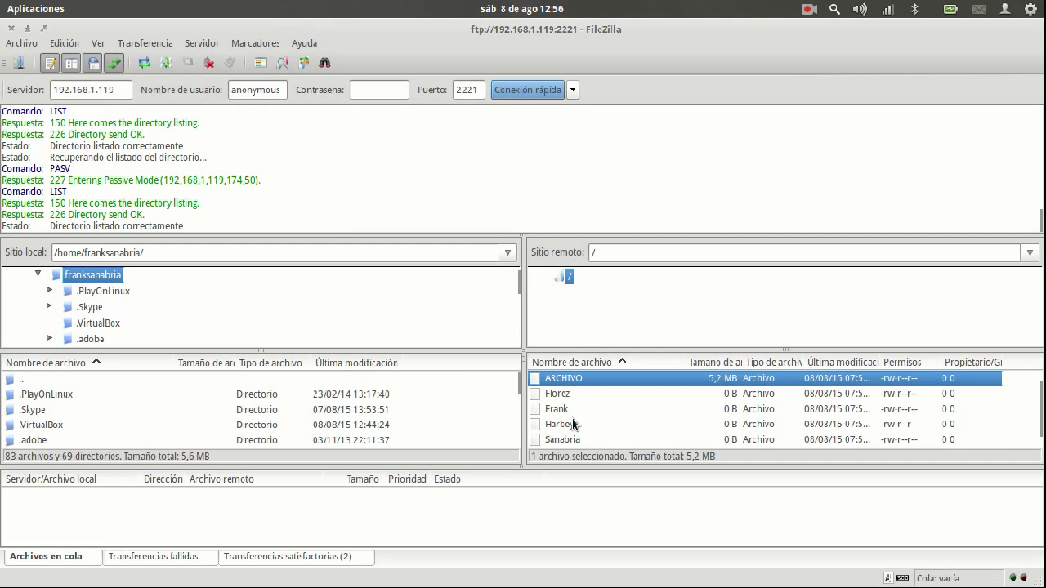
# Download ARCHIVO again, overwriting the local copy, then reopen /etc/vsftpd.conf in nano
pyautogui.doubleClick(585, 381)
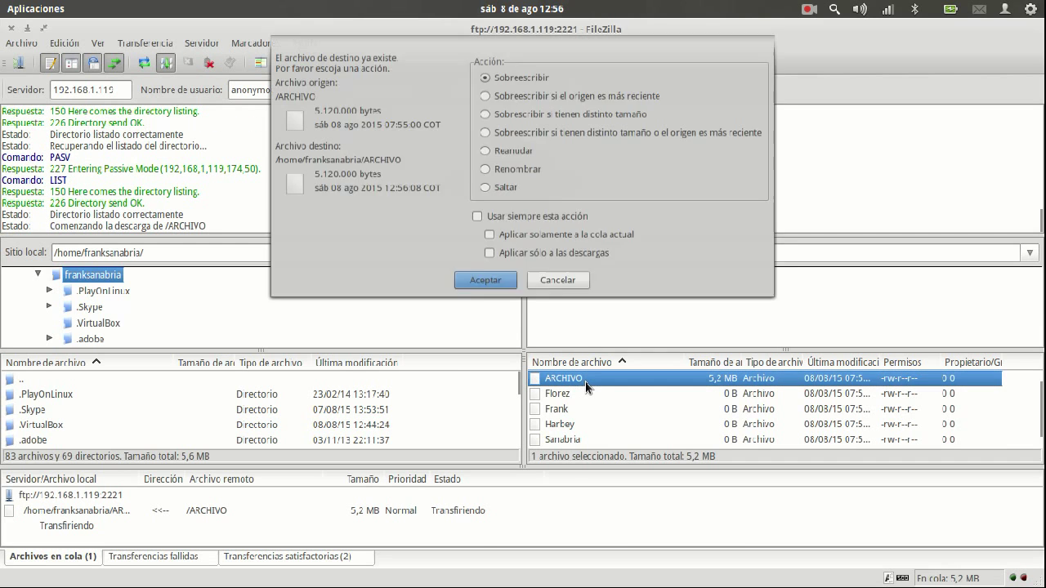
pyautogui.click(482, 301)
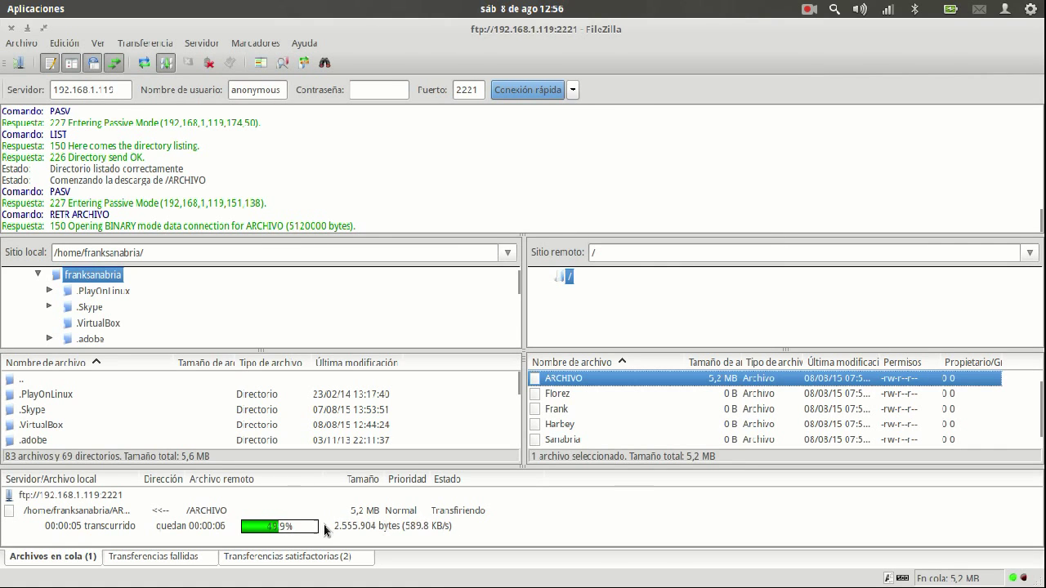
pyautogui.hotkey('alt', 'Tab')
pyautogui.press('Up')
pyautogui.press('Up')
pyautogui.press('Return')
pyautogui.press('Down')
pyautogui.press('Down')
pyautogui.press('Down')
pyautogui.press('Down')
pyautogui.press('Down')
pyautogui.press('Down')
pyautogui.press('Down')
pyautogui.press('Down')
pyautogui.press('Down')
pyautogui.press('Up')
pyautogui.press('Up')
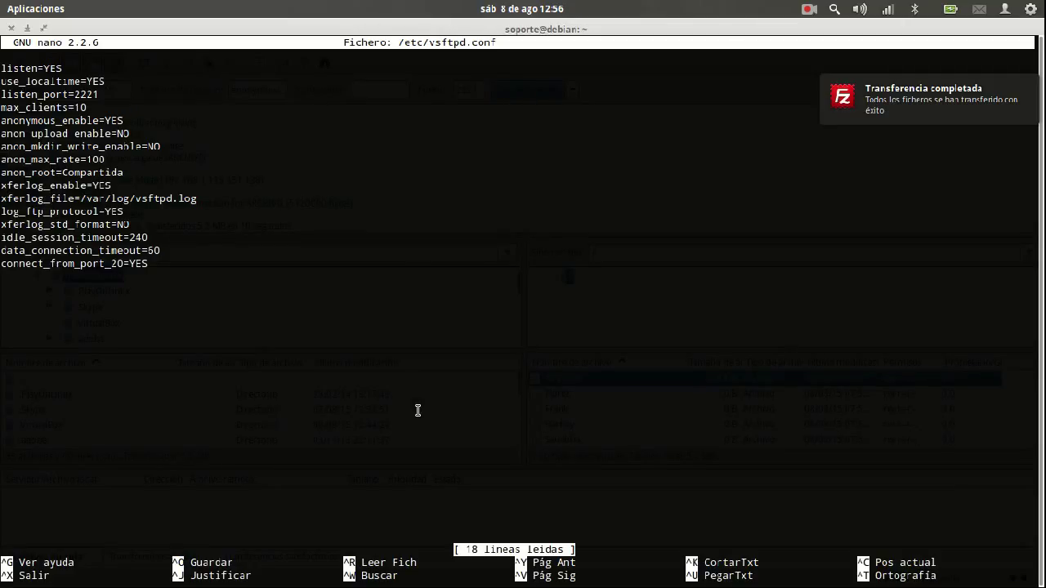
# Delete a digit from the anon_max_rate value and exit nano, answering the save prompt
pyautogui.press('End')
pyautogui.press('BackSpace')
pyautogui.press('BackSpace')
pyautogui.hotkey('ctrl', 'x')
pyautogui.press('s')
pyautogui.press('Return')
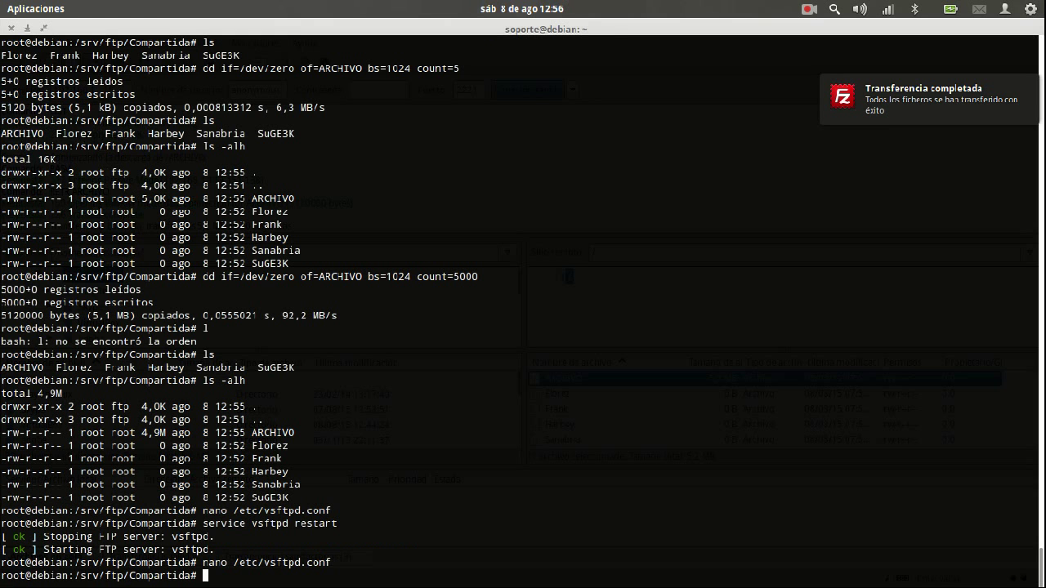
# Open the vsftpd.conf manual and search it for the anon_max_rate entry
pyautogui.write('man v')
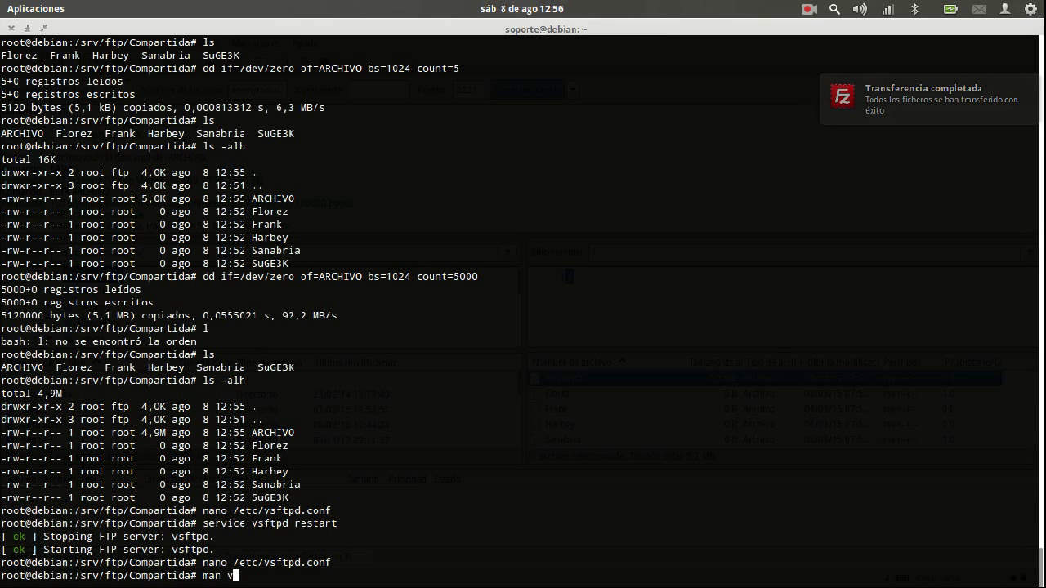
pyautogui.write('sftpd,')
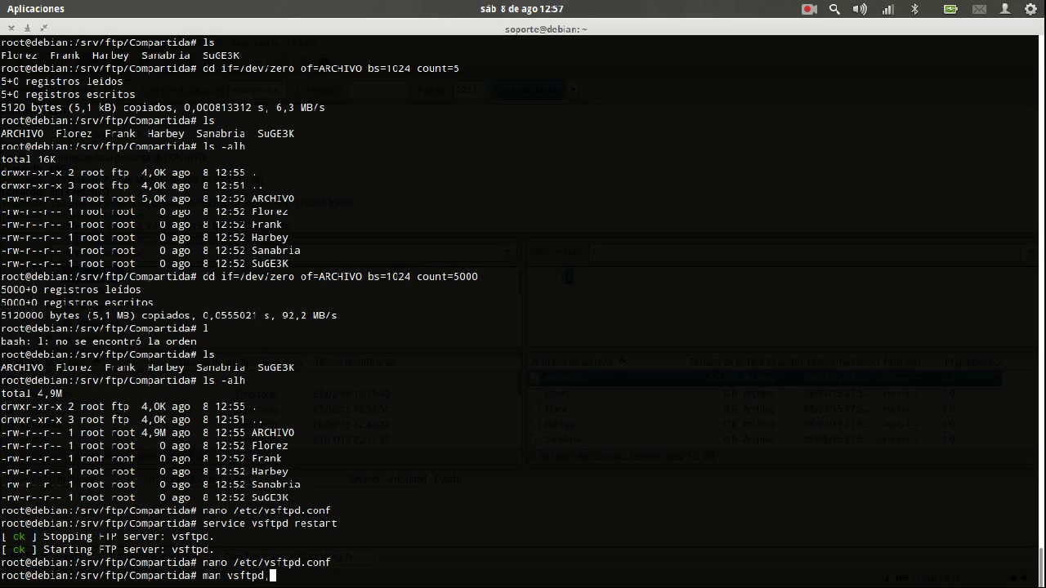
pyautogui.press('BackSpace')
pyautogui.write('.conf')
pyautogui.press('Return')
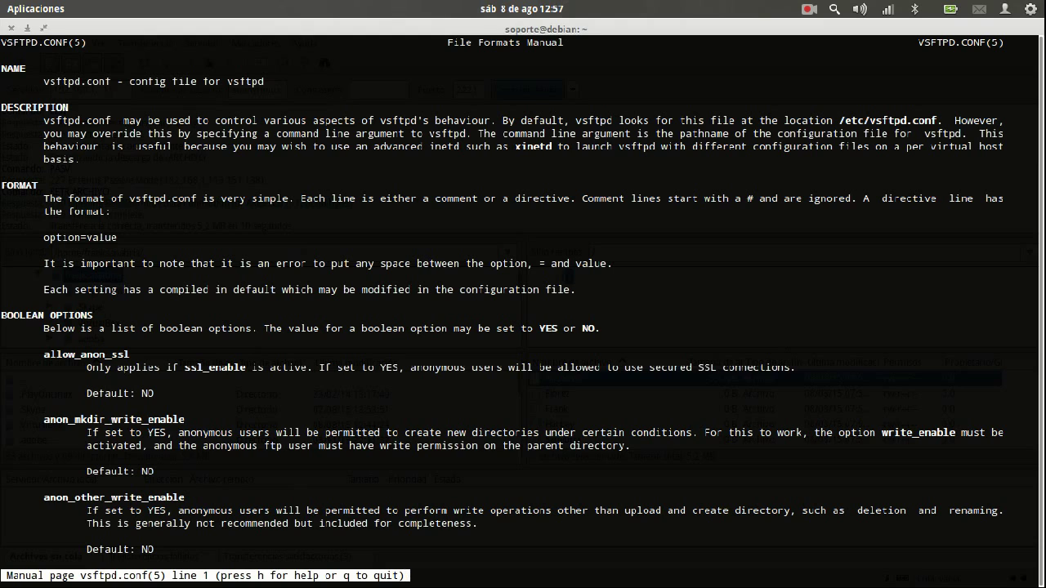
pyautogui.write('/aron_max_')
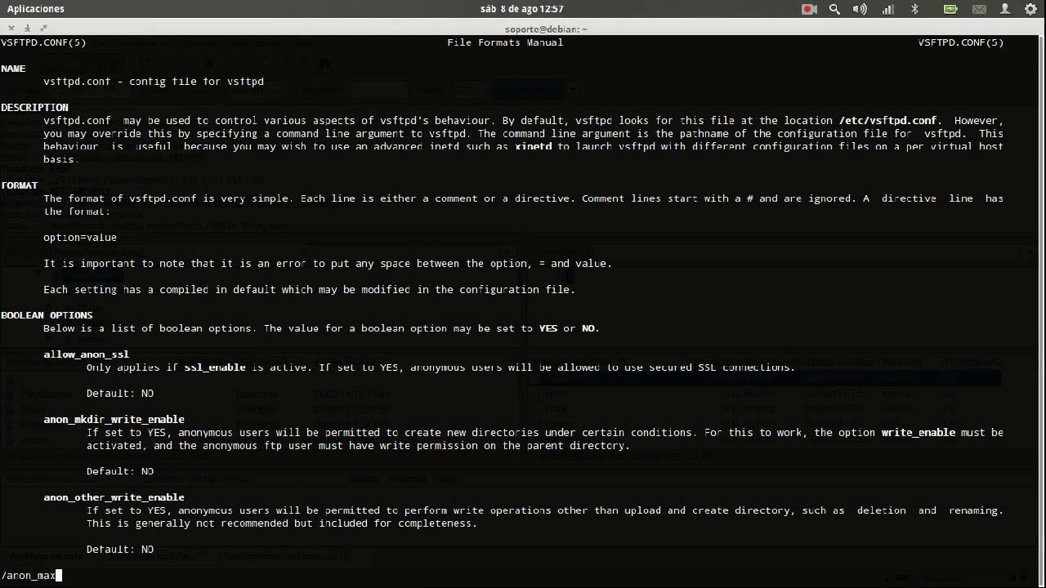
pyautogui.write('rate')
pyautogui.press('Return')
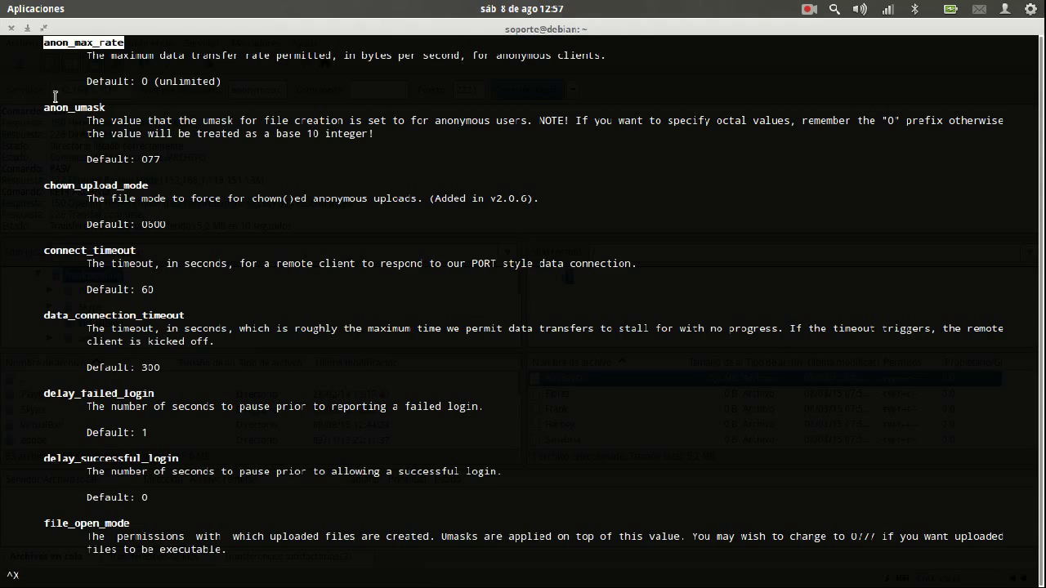
# Search '100 Bytes to Kb' in Firefox, getting 0.100 kilobytes
pyautogui.moveTo(0, 0)
pyautogui.click(806, 176)
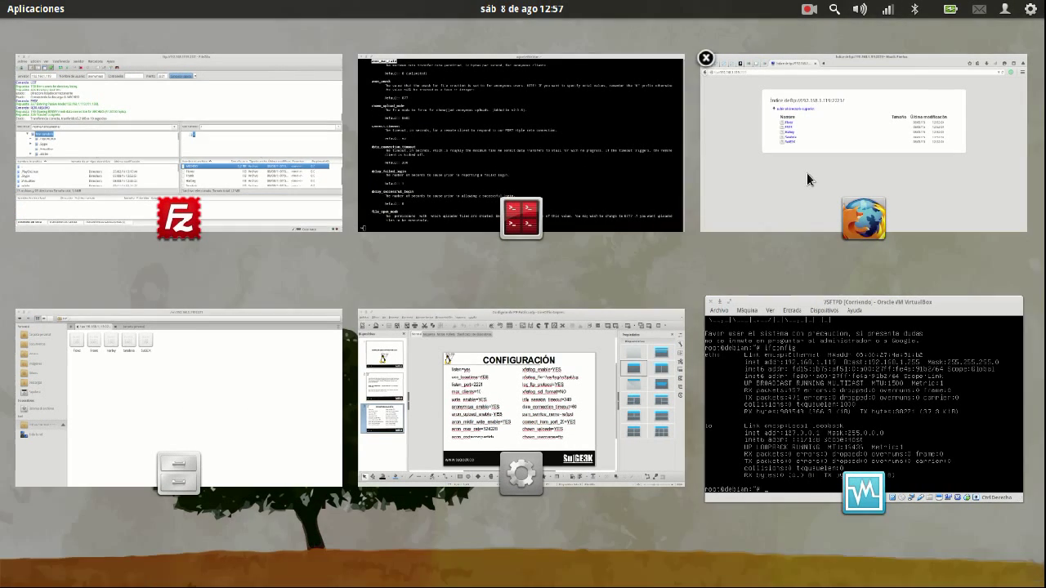
pyautogui.write('10')
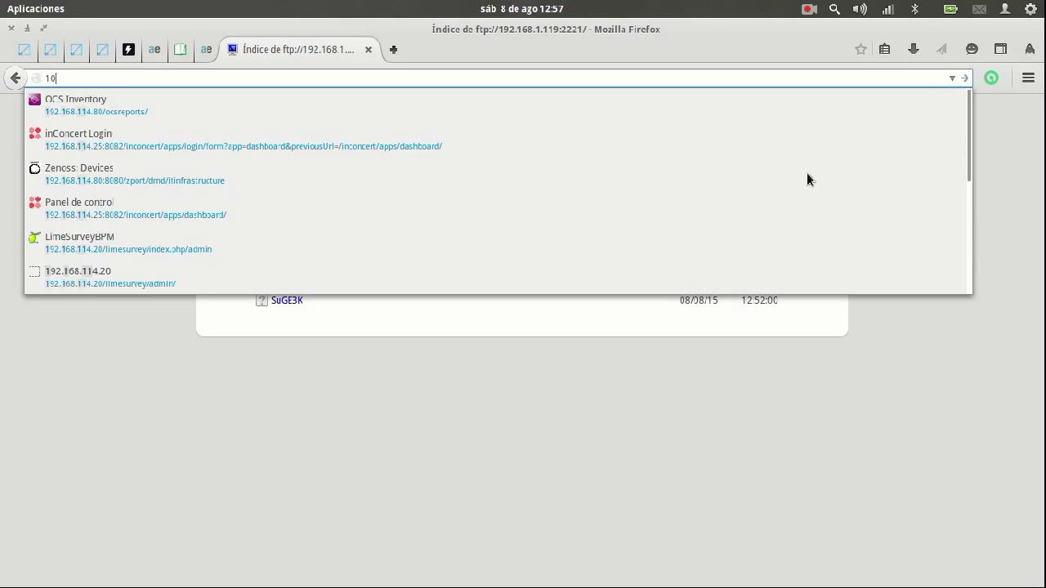
pyautogui.write('0 B')
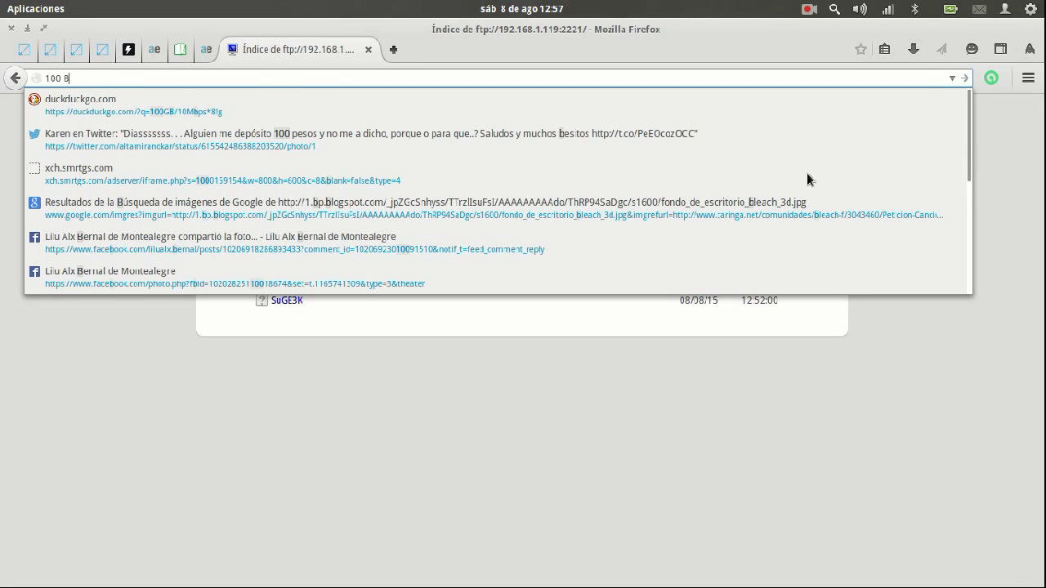
pyautogui.write('ytes to K')
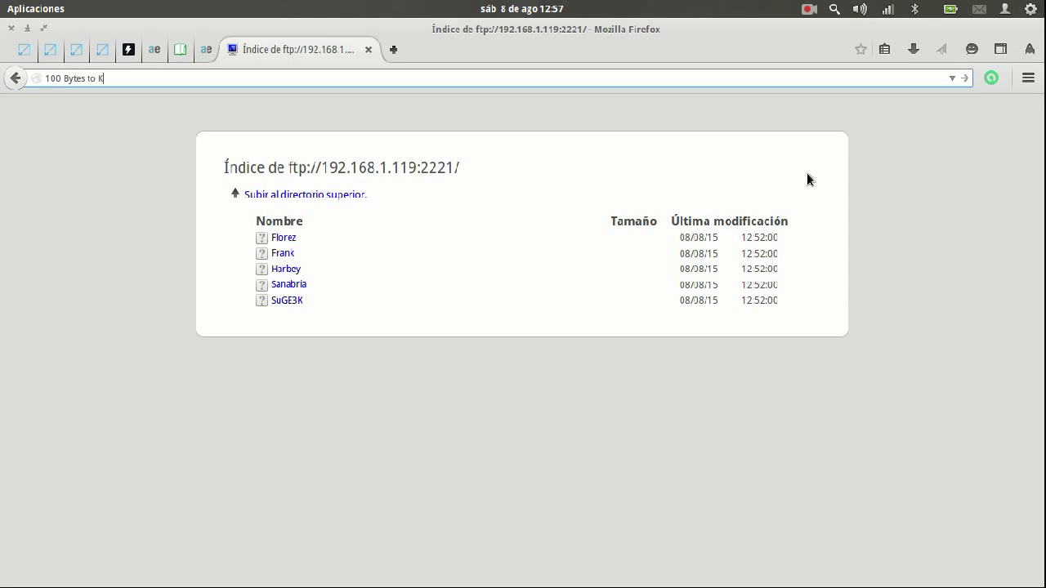
pyautogui.press('Return')
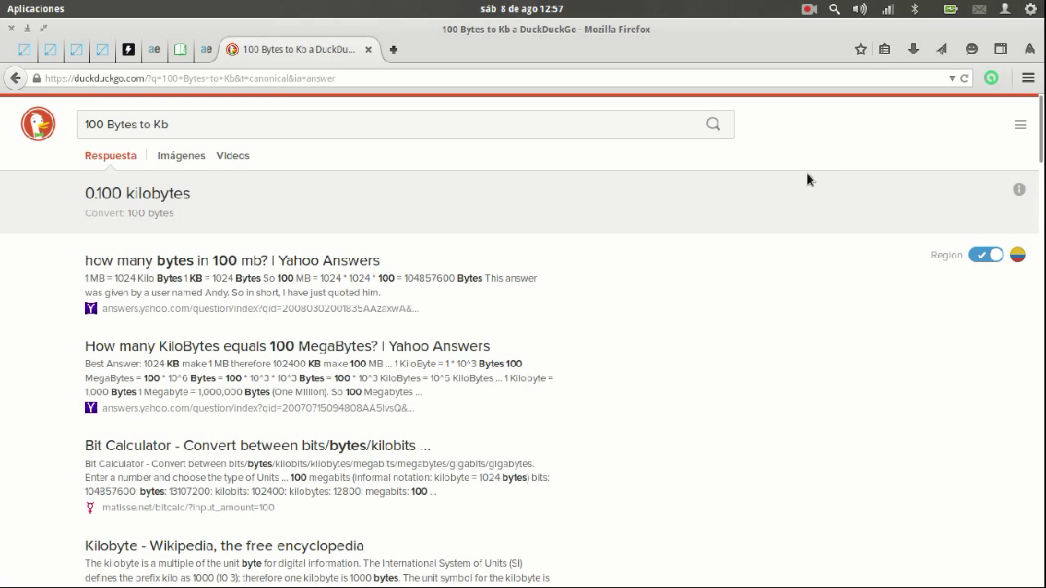
# Quit the manual page in the terminal and recall the nano vsftpd.conf command
pyautogui.hotkey('alt', 'Tab')
pyautogui.hotkey('ctrl', 'x')
pyautogui.hotkey('ctrl', 'x')
pyautogui.press('q')
pyautogui.press('Up')
pyautogui.press('Up')
# Change anon_max_rate from 100 to 10 in vsftpd.conf and save it
pyautogui.press('Return')
pyautogui.press('Down')
pyautogui.press('Down')
pyautogui.press('Down')
pyautogui.press('Down')
pyautogui.press('Down')
pyautogui.press('Down')
pyautogui.press('Down')
pyautogui.press('End')
pyautogui.press('BackSpace')
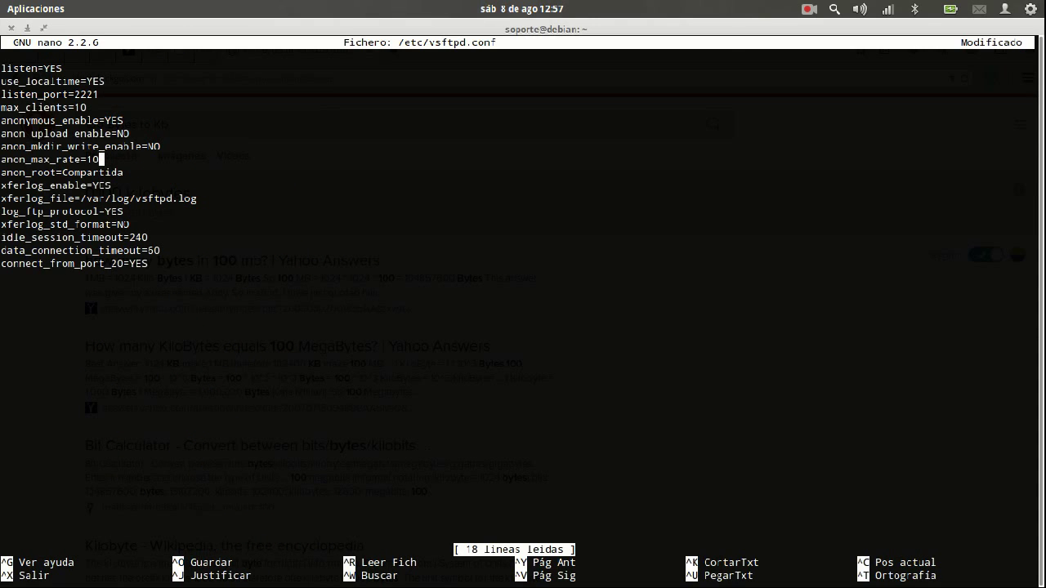
pyautogui.hotkey('ctrl', 'x')
pyautogui.press('y')
pyautogui.press('Return')
# Restart vsftpd with the new limit and disconnect FileZilla from the server
pyautogui.press('Up')
pyautogui.press('Up')
pyautogui.press('Up')
pyautogui.press('Up')
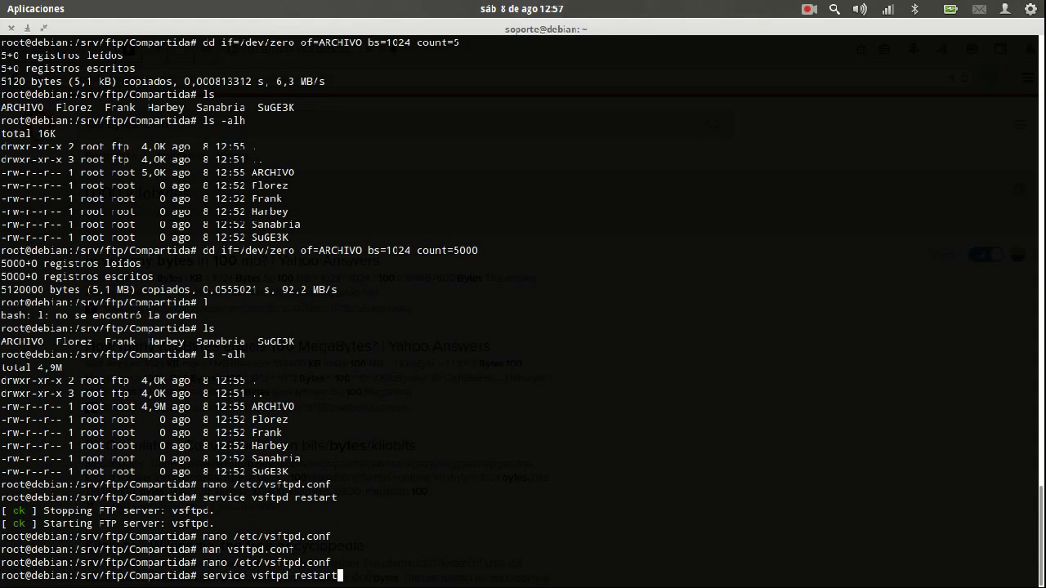
pyautogui.press('Return')
pyautogui.moveTo(4, 4)
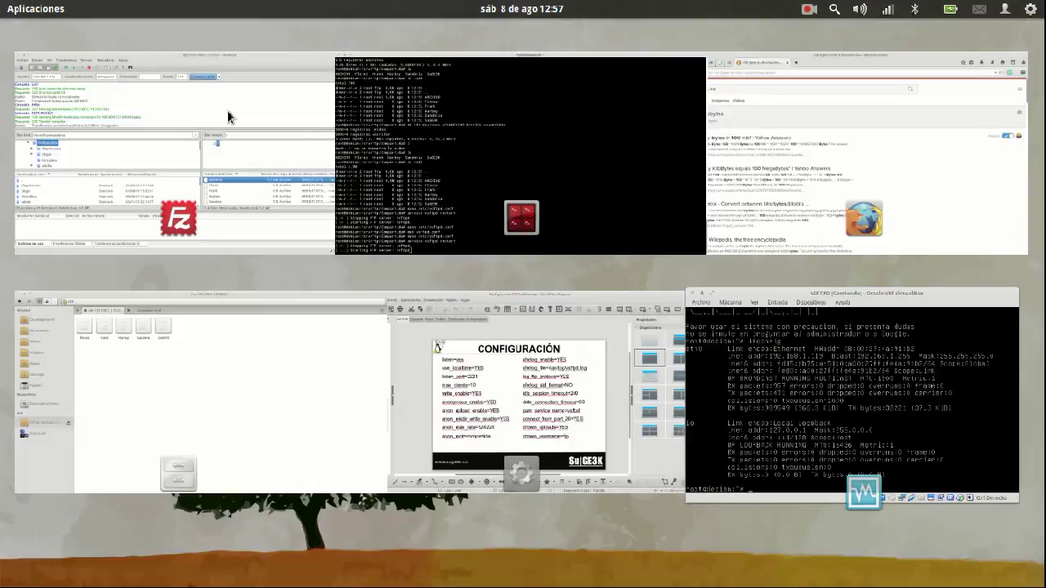
pyautogui.click(139, 133)
pyautogui.click(209, 62)
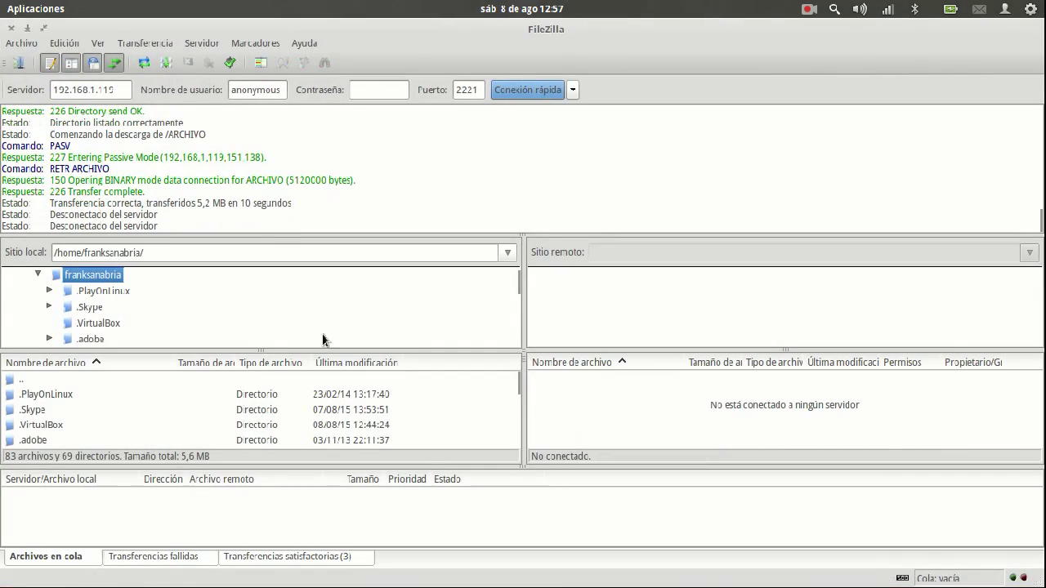
# Reconnect anonymously, start an overwriting ARCHIVO download, and abort it at about 2.3% by disconnecting
pyautogui.click(510, 94)
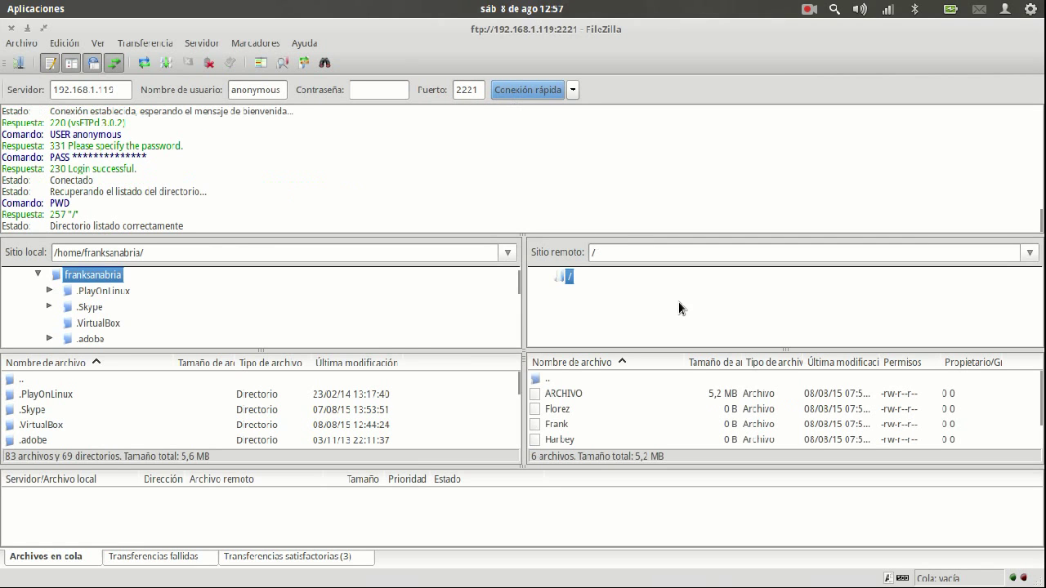
pyautogui.click(577, 394)
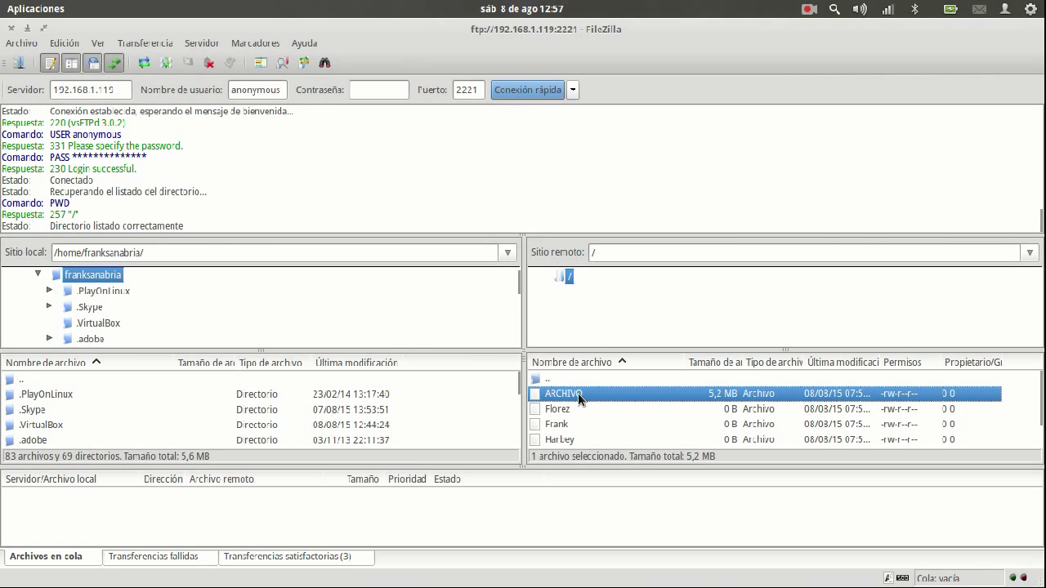
pyautogui.doubleClick(577, 395)
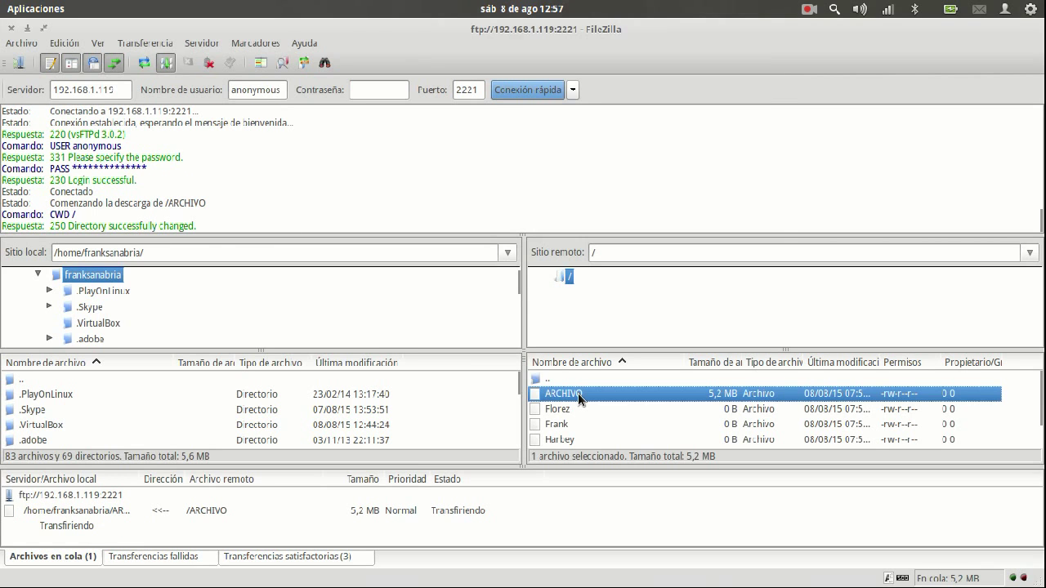
pyautogui.click(494, 312)
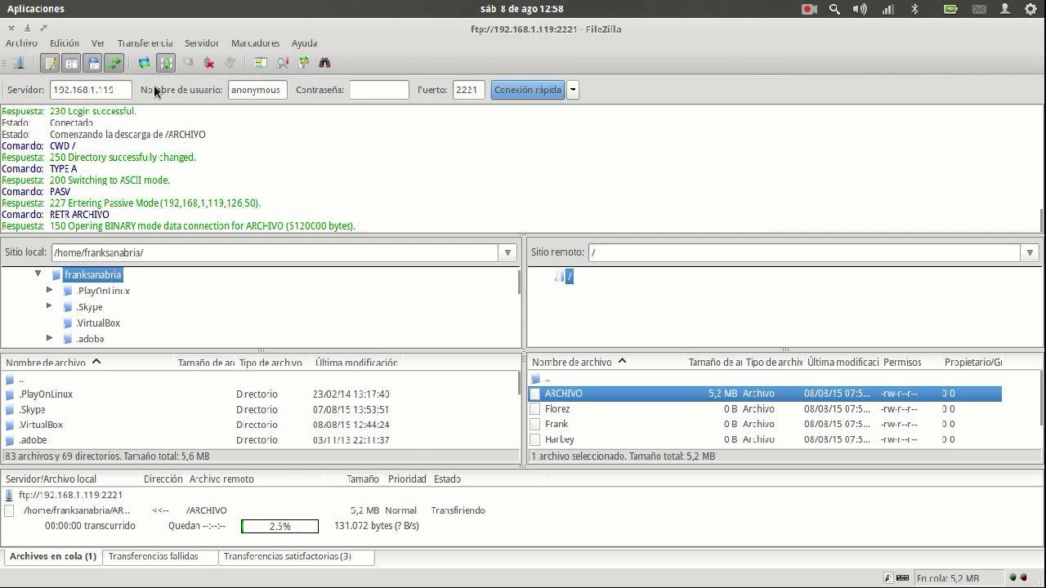
pyautogui.click(210, 63)
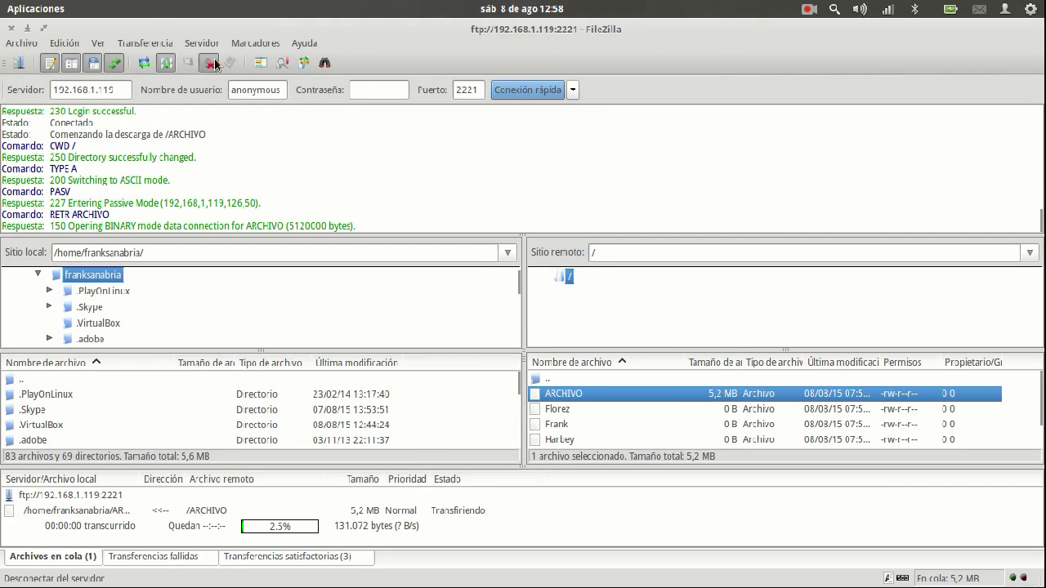
# Change anon_max_rate from 10 to 500 in vsftpd.conf, save it, and restart vsftpd
pyautogui.moveTo(1, 0)
pyautogui.click(524, 167)
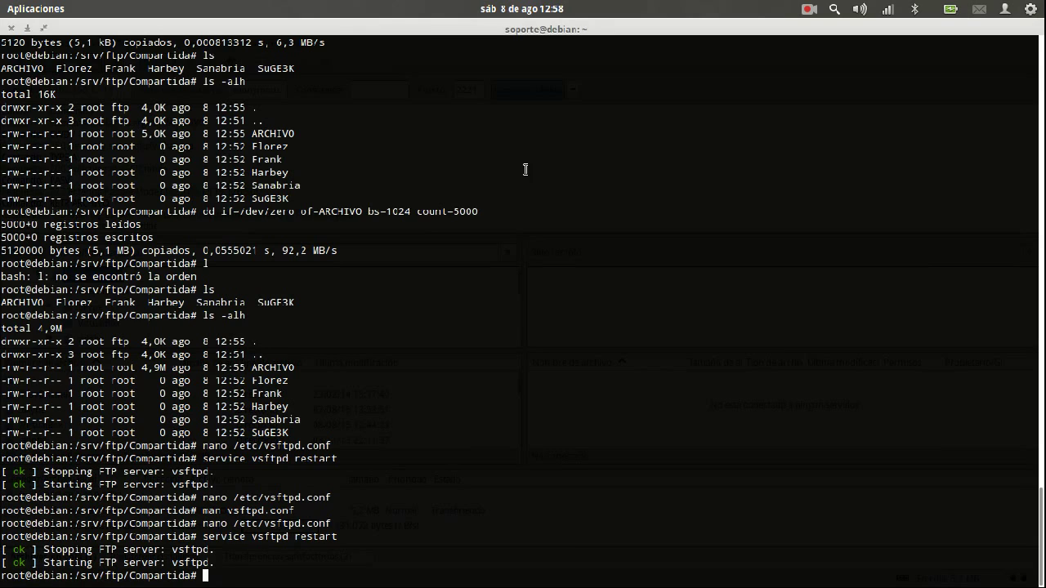
pyautogui.press('Up')
pyautogui.press('Up')
pyautogui.press('Return')
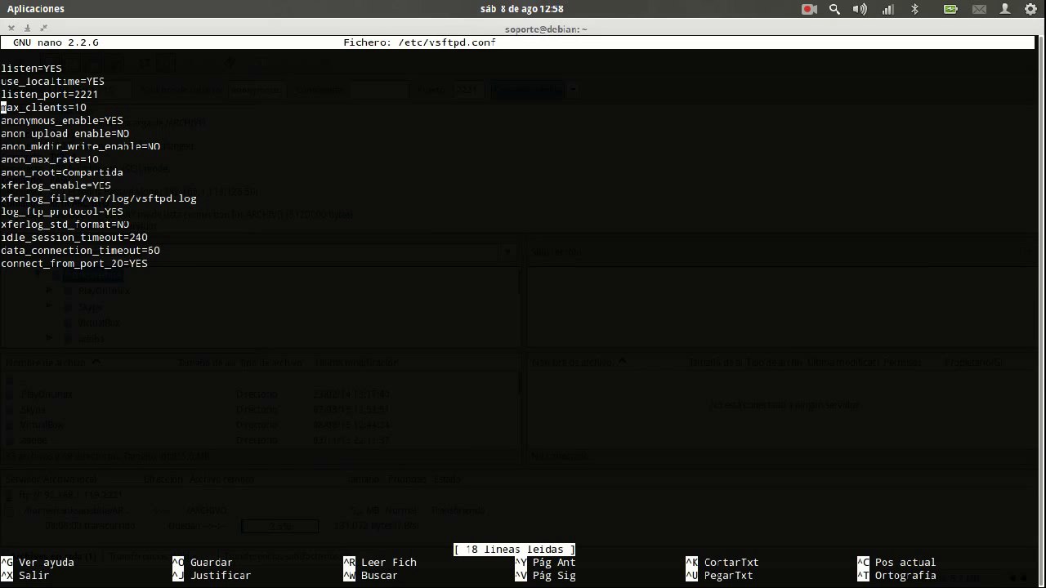
pyautogui.press('End')
pyautogui.press('BackSpace')
pyautogui.press('BackSpace')
pyautogui.write('500')
pyautogui.hotkey('ctrl', 'o')
pyautogui.press('Return')
pyautogui.hotkey('ctrl', 'x')
pyautogui.press('Up')
pyautogui.press('Up')
pyautogui.press('Return')
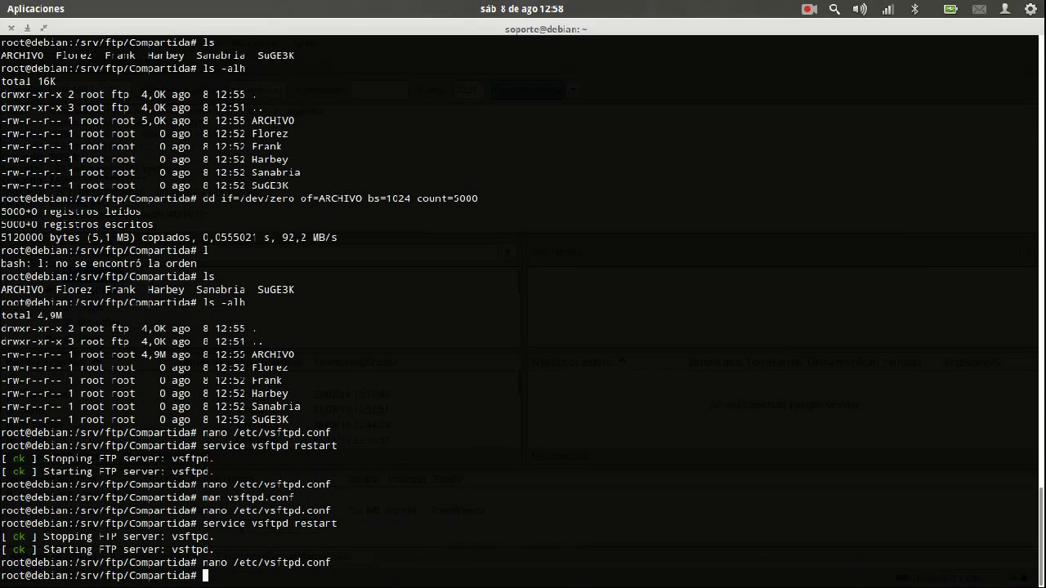
pyautogui.hotkey('alt', 'Tab')
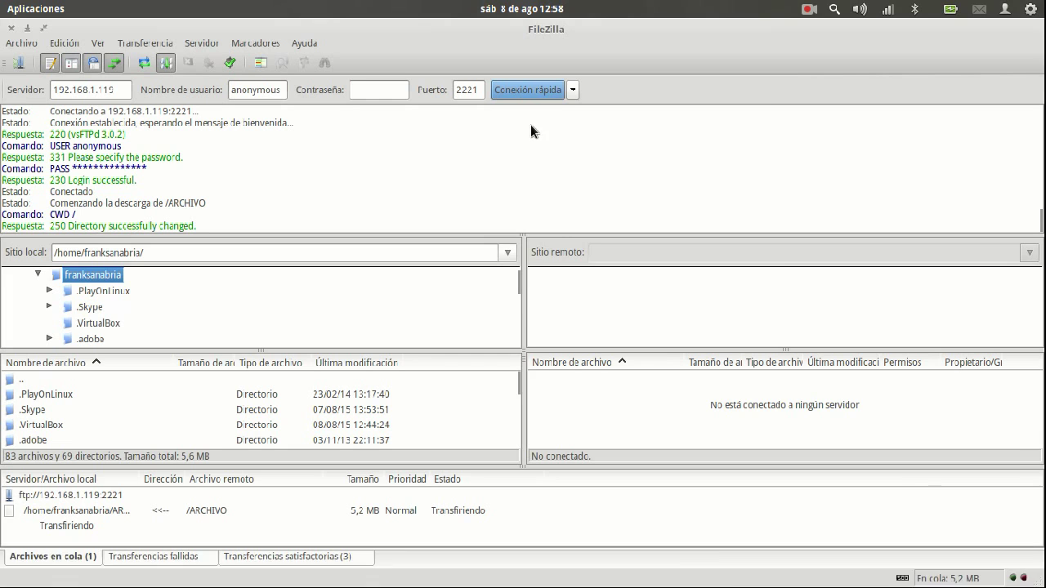
# Reconnect to the server and restart the ARCHIVO download, overwriting the local copy
pyautogui.click(544, 301)
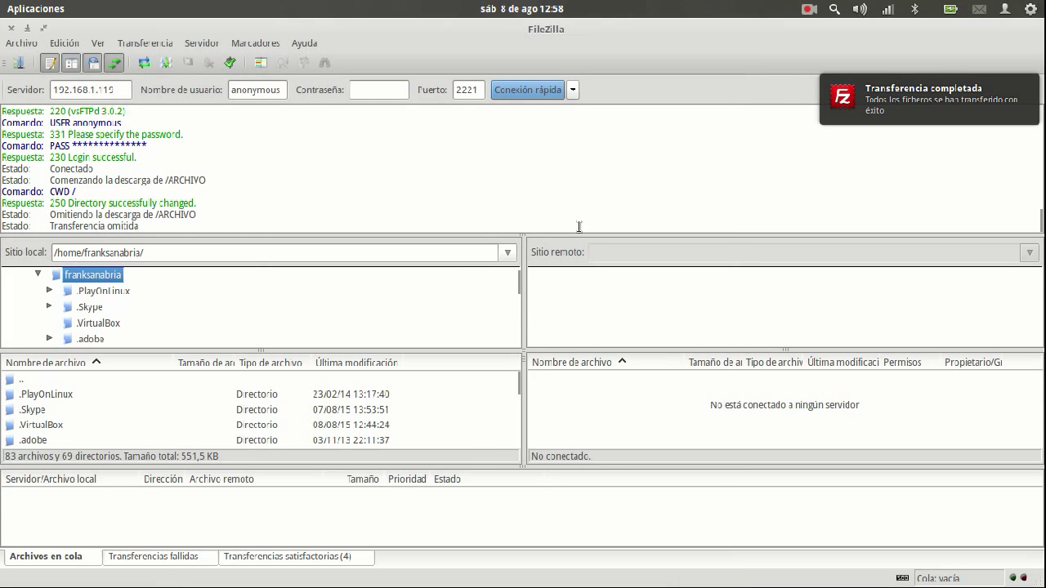
pyautogui.click(492, 92)
pyautogui.doubleClick(577, 394)
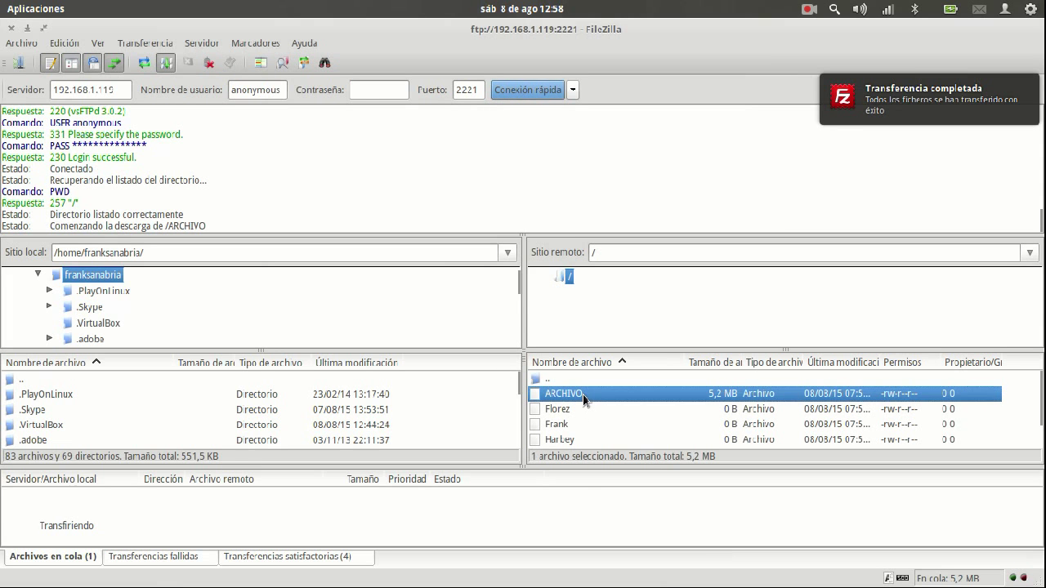
pyautogui.click(501, 301)
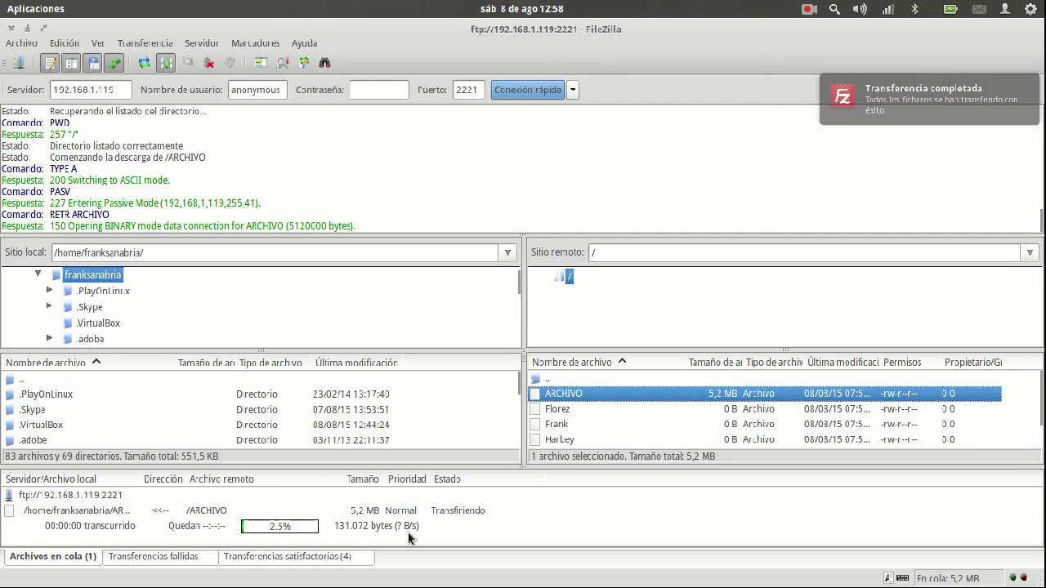
# Reopen /etc/vsftpd.conf in nano to check the anon_max_rate setting
pyautogui.moveTo(2, 2)
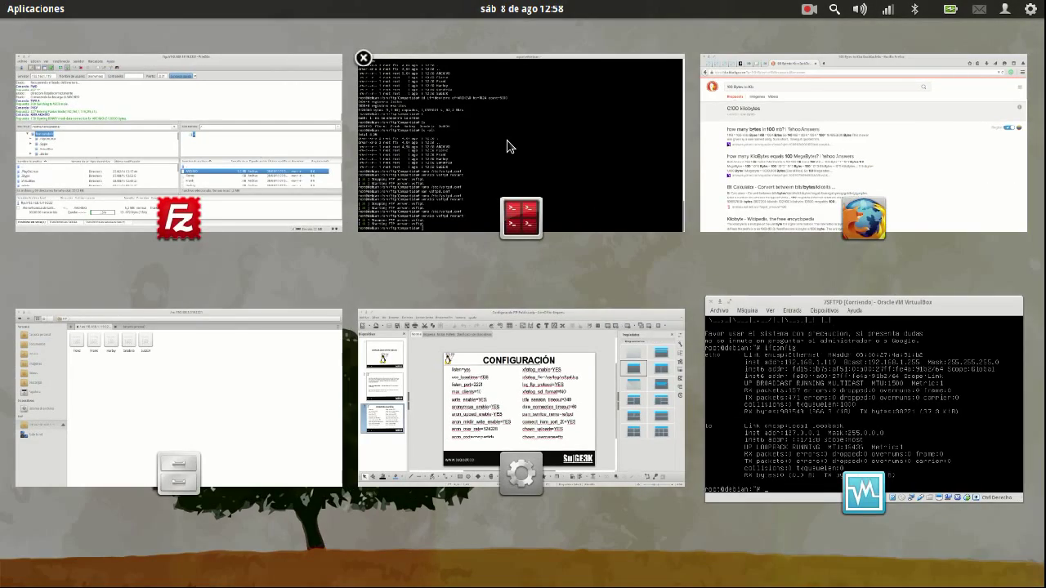
pyautogui.click(509, 145)
pyautogui.press('Up')
pyautogui.press('Up')
pyautogui.press('Return')
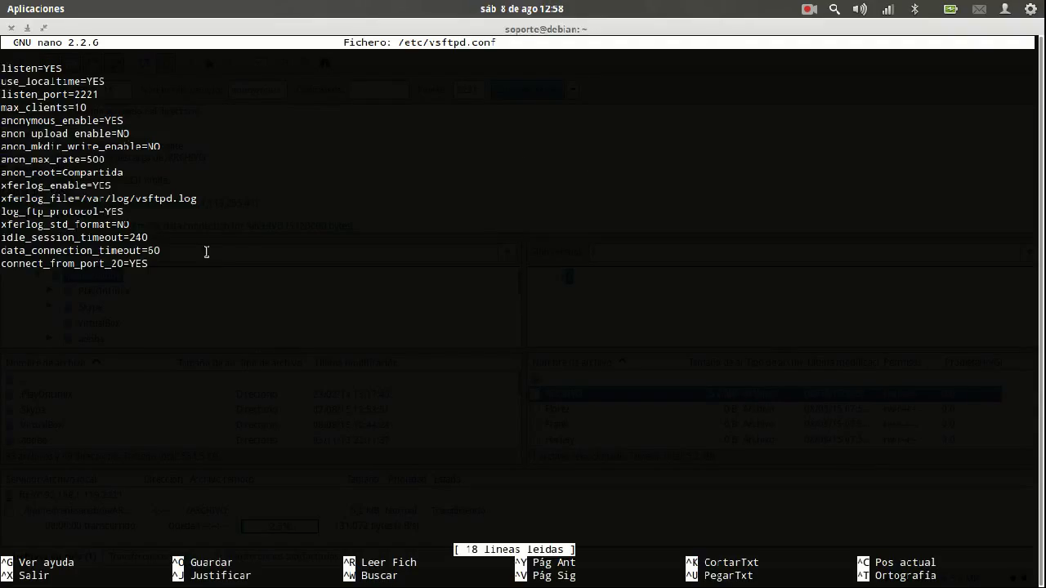
pyautogui.hotkey('alt', 'Tab')
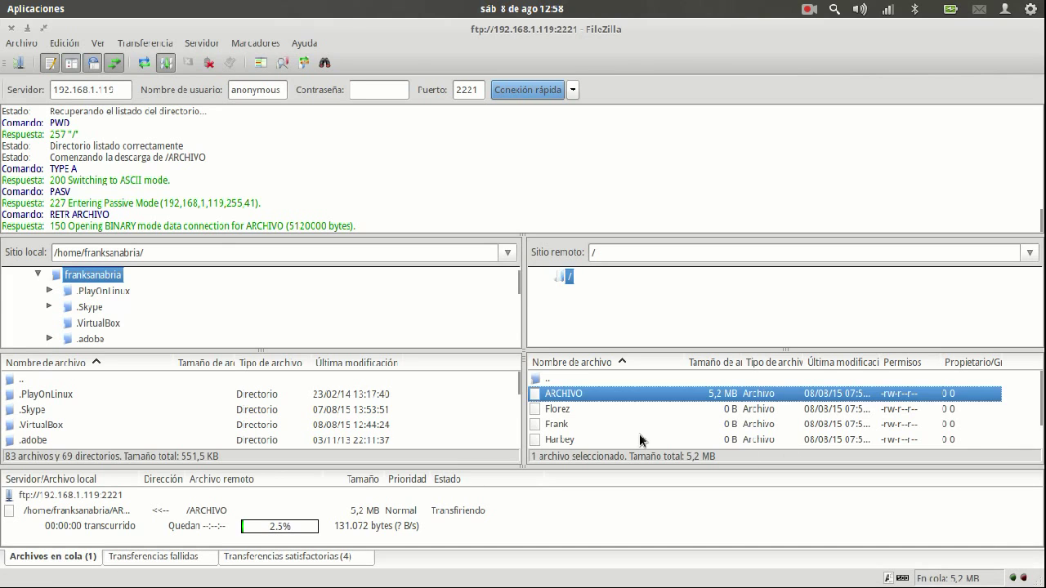
pyautogui.click(640, 441)
pyautogui.click(644, 426)
pyautogui.click(650, 409)
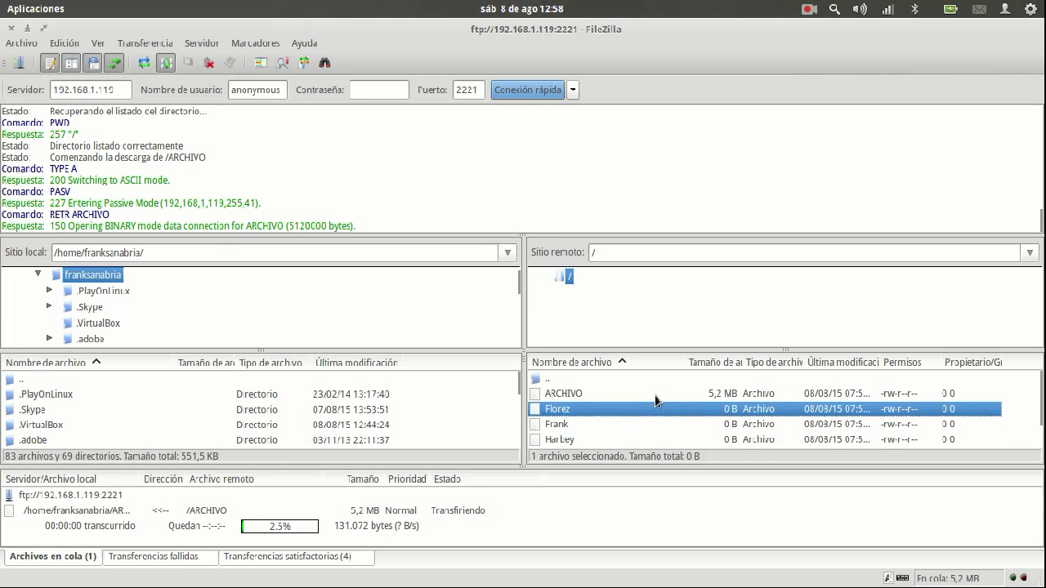
pyautogui.click(655, 396)
pyautogui.click(626, 442)
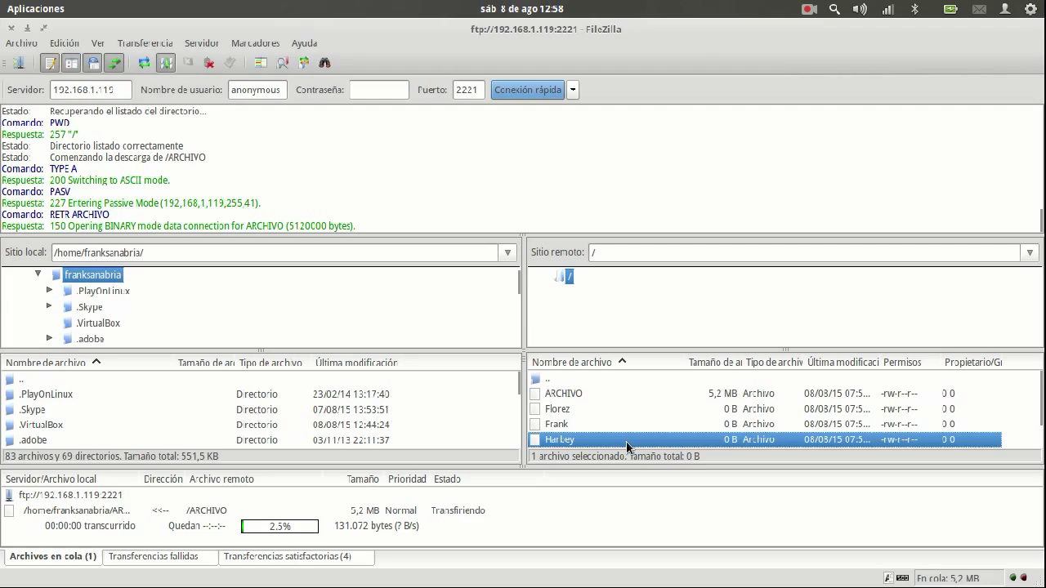
pyautogui.hotkey('alt', 'Tab')
pyautogui.click(138, 125)
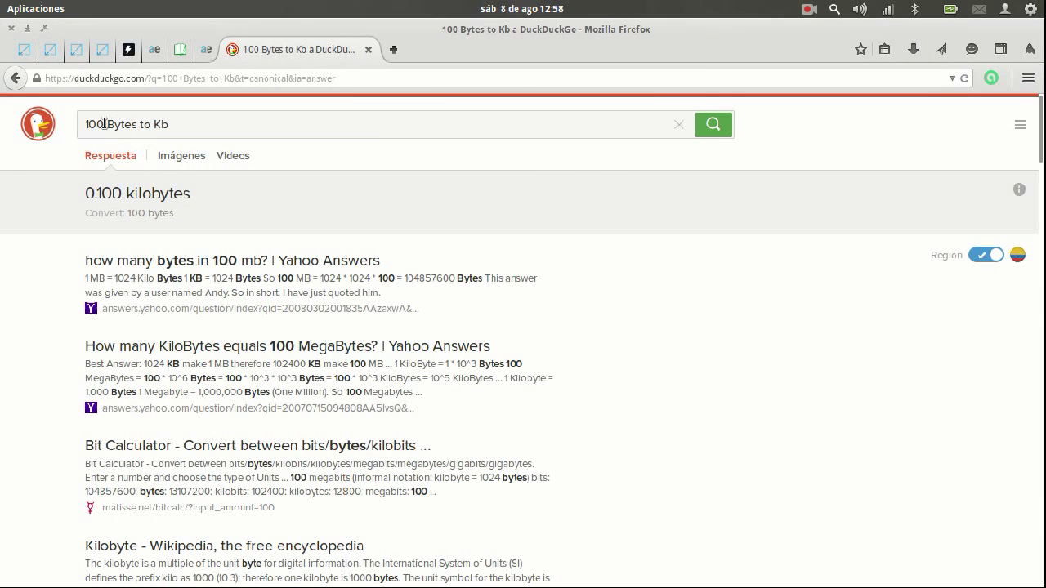
# Search '500 Bytes to Kb' and decline overwriting the local ARCHIVO in FileZilla
pyautogui.press('BackSpace')
pyautogui.write('5')
pyautogui.press('Return')
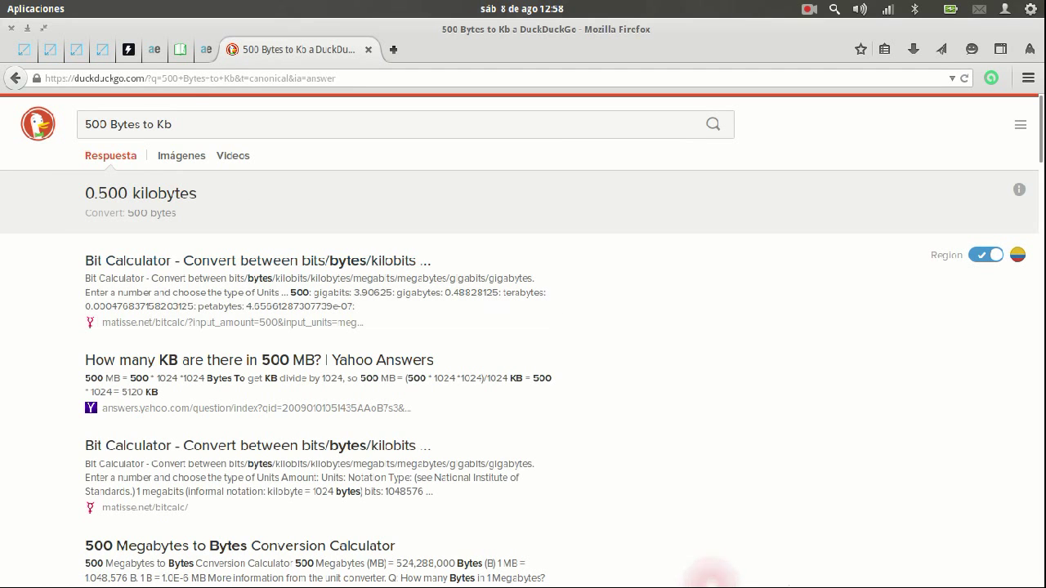
pyautogui.click(712, 576)
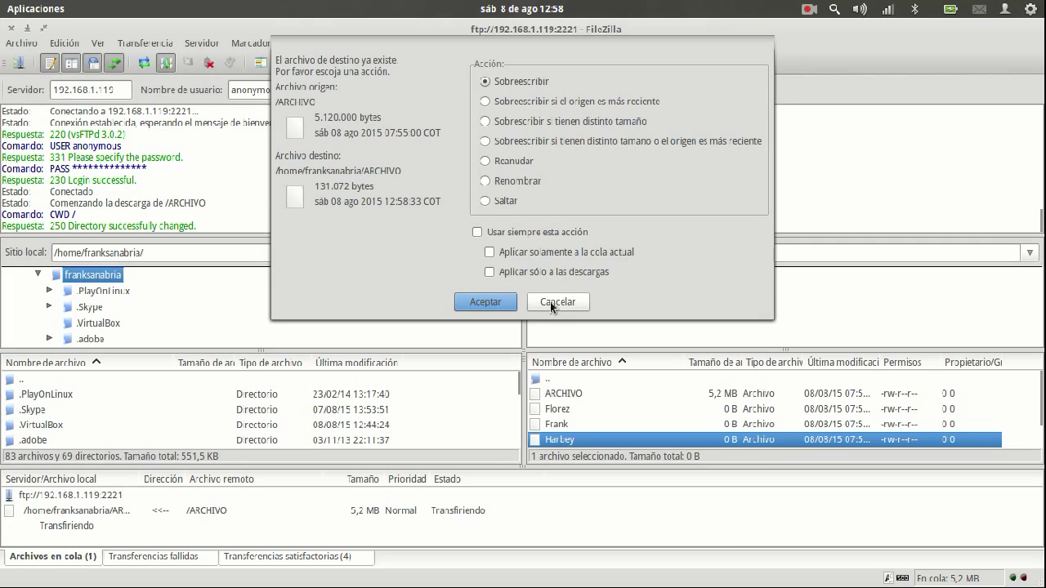
pyautogui.click(549, 302)
# Change anon_max_rate to 5000 in vsftpd.conf, save it and exit nano
pyautogui.press('super+a')
pyautogui.click(495, 133)
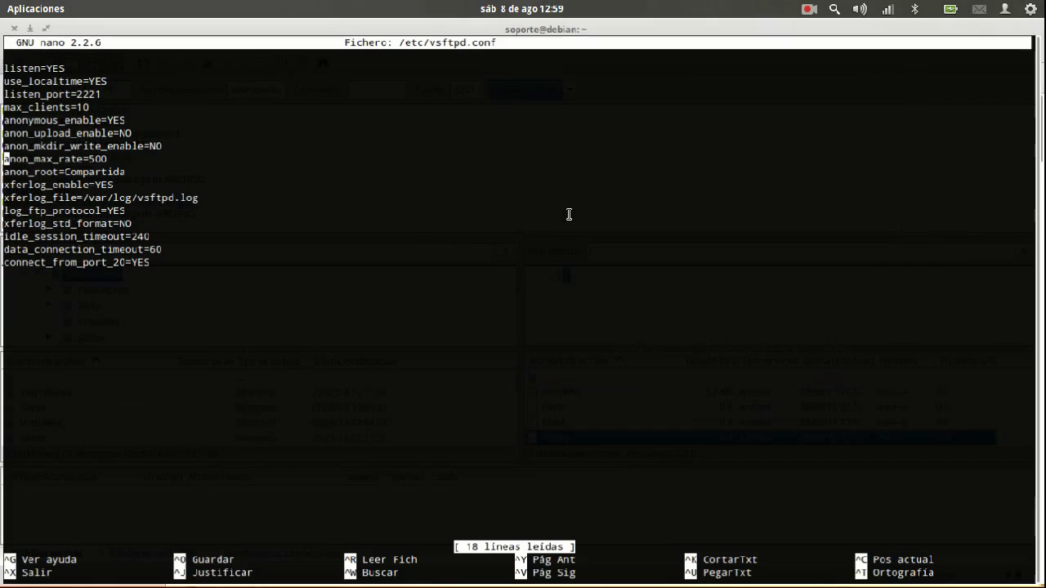
pyautogui.press('End')
pyautogui.write('0')
pyautogui.hotkey('ctrl', 'o')
pyautogui.press('Return')
pyautogui.hotkey('ctrl', 'x')
# Search '5000 Bytes to Kb' in Firefox, which shows 5 kilobytes
pyautogui.hotkey('alt', 'Tab')
pyautogui.hotkey('alt', 'Tab')
pyautogui.hotkey('alt', 'Tab')
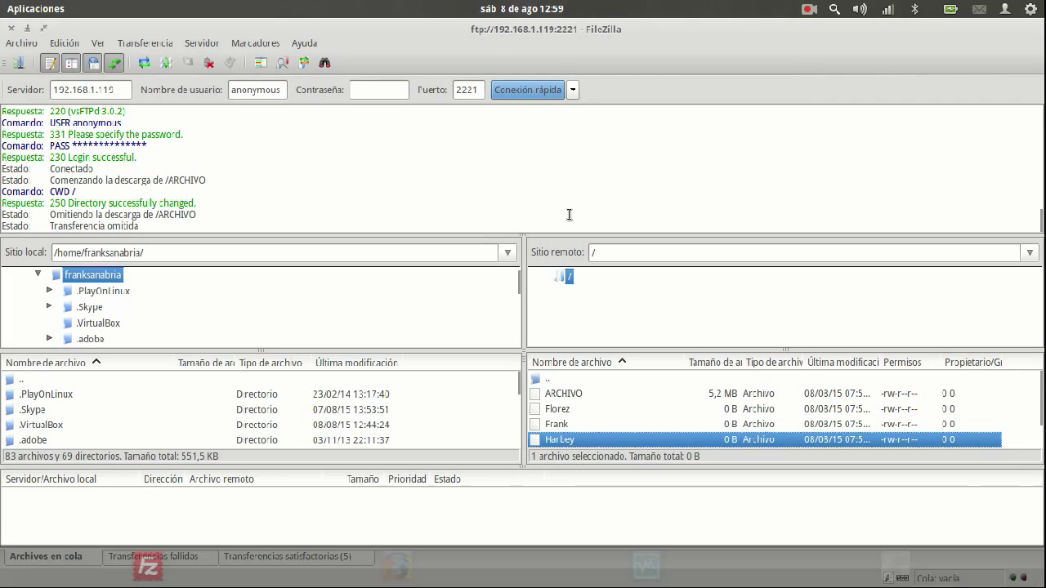
pyautogui.write('0')
pyautogui.press('Return')
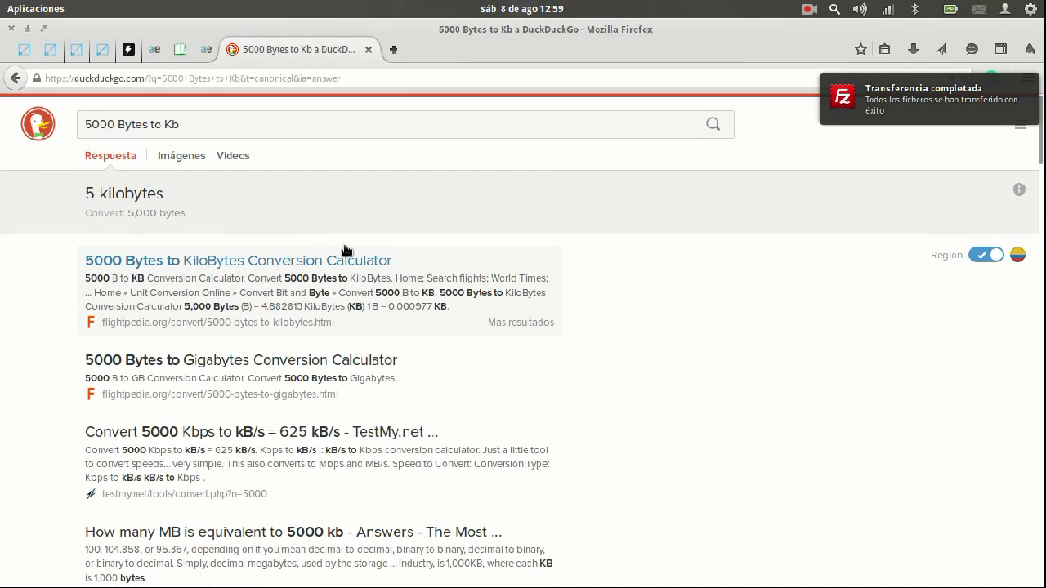
pyautogui.hotkey('alt', 'Tab')
pyautogui.hotkey('alt', 'Tab')
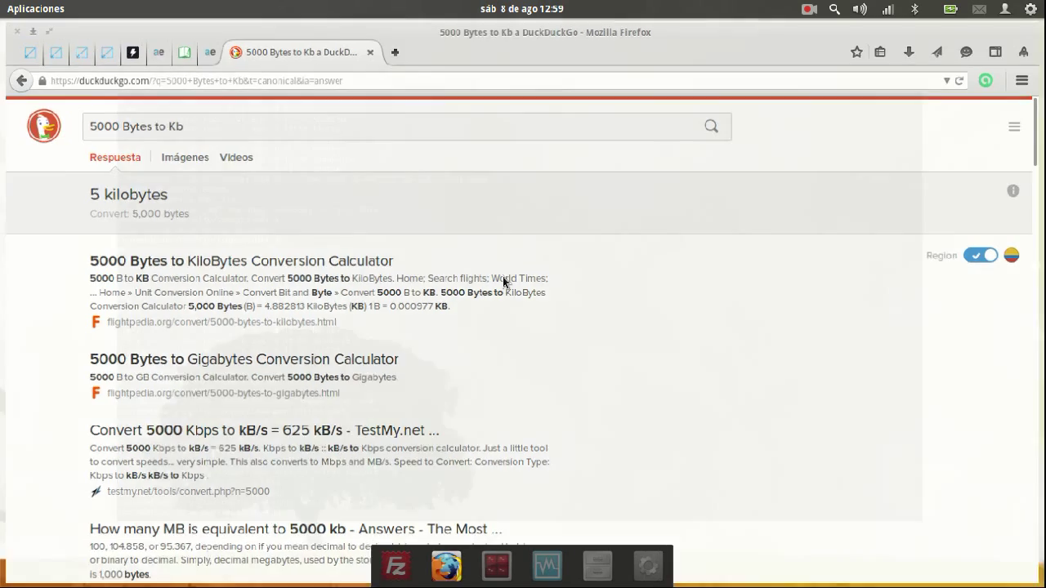
# Restart the vsftpd service from the terminal using shell history
pyautogui.hotkey('alt', 'Tab')
pyautogui.press('Up')
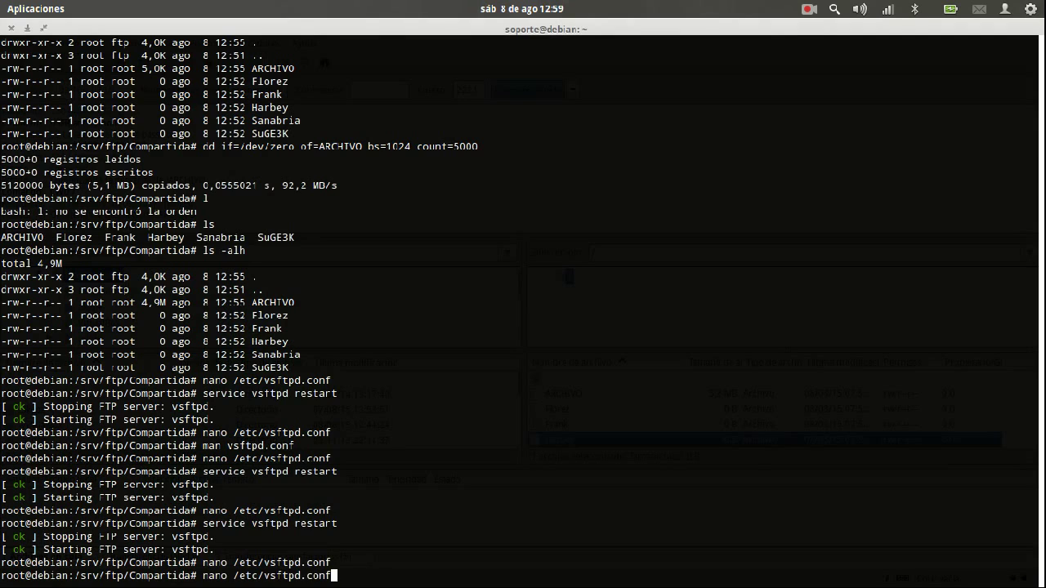
pyautogui.press('Up')
pyautogui.press('Return')
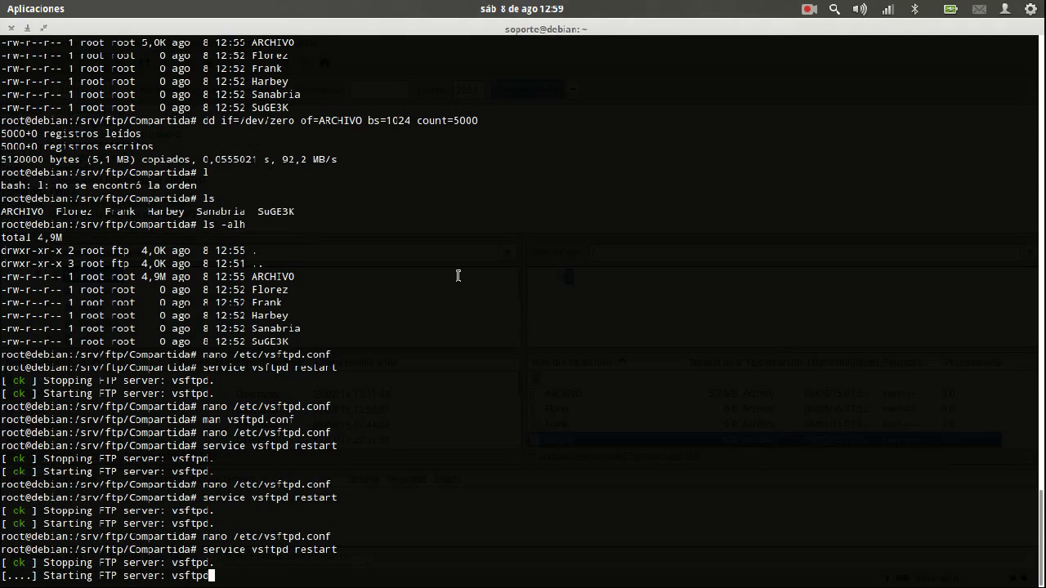
# Disconnect FileZilla from the FTP server
pyautogui.press('super')
pyautogui.click(205, 139)
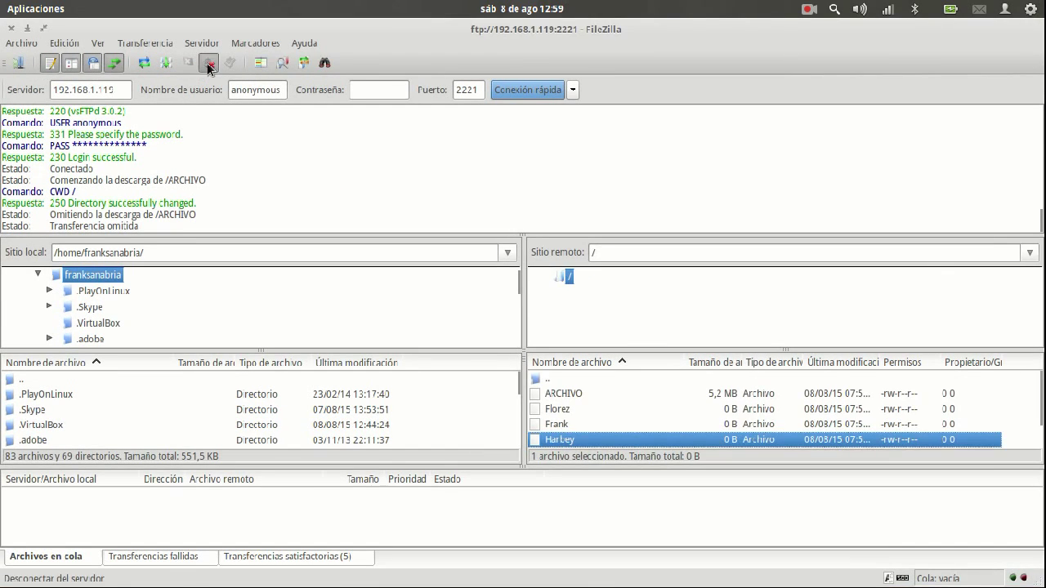
pyautogui.click(209, 65)
# Reconnect FileZilla, re-download ARCHIVO overwriting the local copy, then bring up the file manager
pyautogui.click(512, 90)
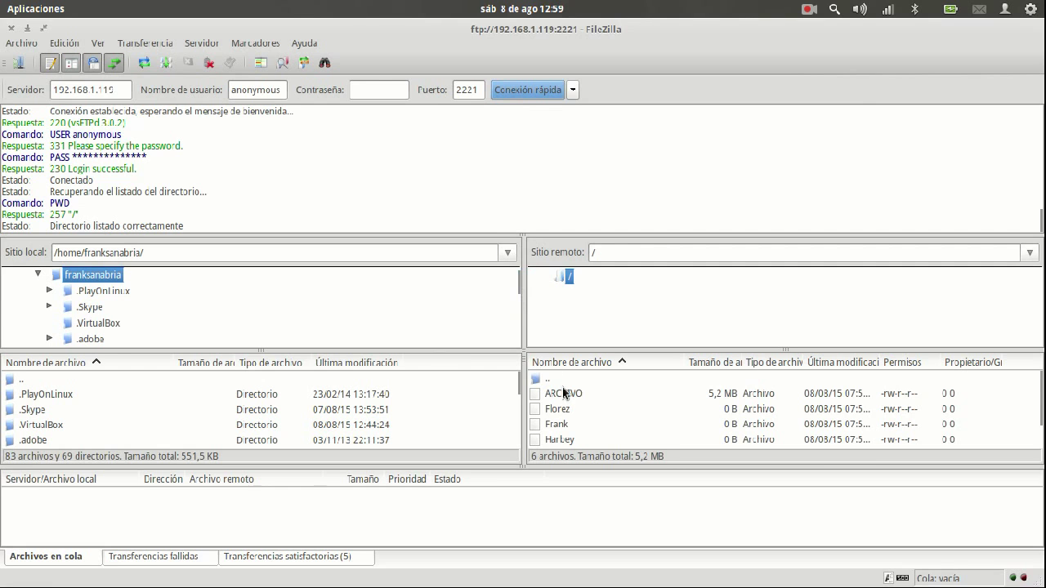
pyautogui.doubleClick(563, 394)
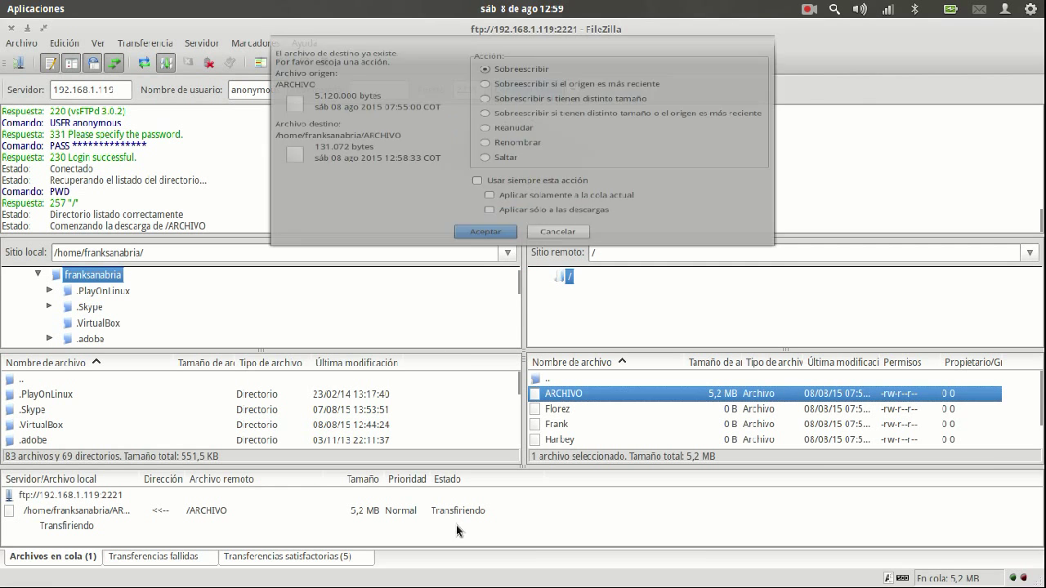
pyautogui.click(500, 307)
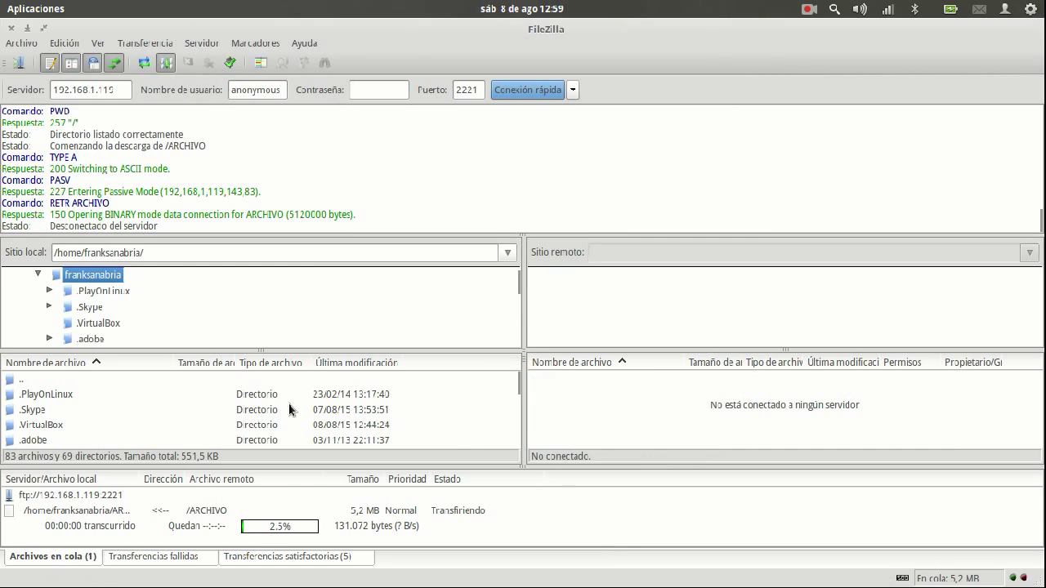
pyautogui.press('super')
pyautogui.click(205, 397)
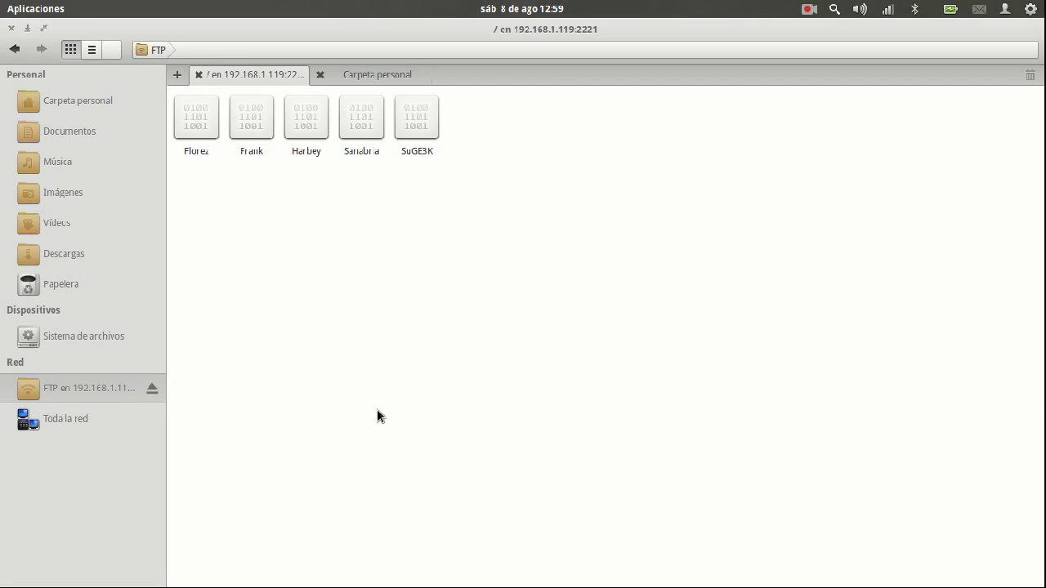
# Permanently delete the partial ARCHIVO from the home folder, then return to FileZilla
pyautogui.hotkey('ctrl', 't')
pyautogui.moveTo(519, 366); pyautogui.dragTo(421, 166)
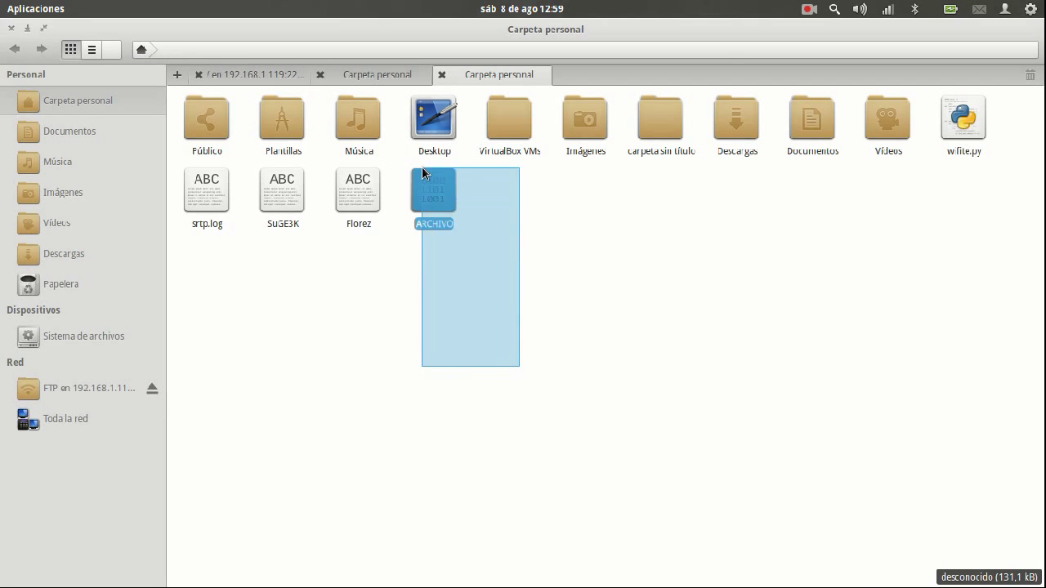
pyautogui.hotkey('shift', 'Delete')
pyautogui.press('Return')
pyautogui.press('Left')
pyautogui.hotkey('shift', 'Right')
pyautogui.hotkey('alt', 'Tab')
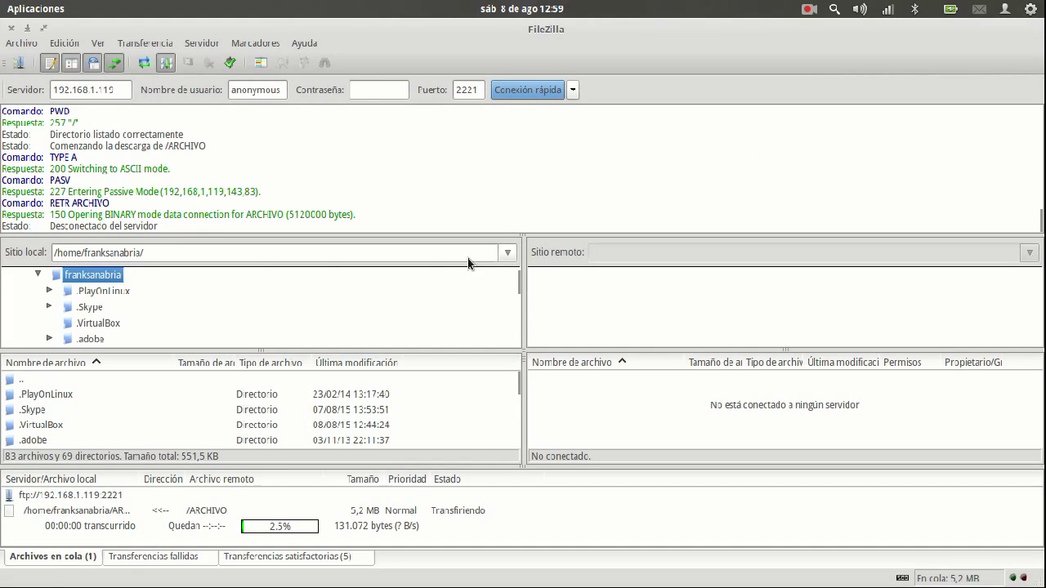
# Reconnect on port 2221, queue ARCHIVO, and stop processing the transfer queue
pyautogui.click(554, 93)
pyautogui.doubleClick(571, 396)
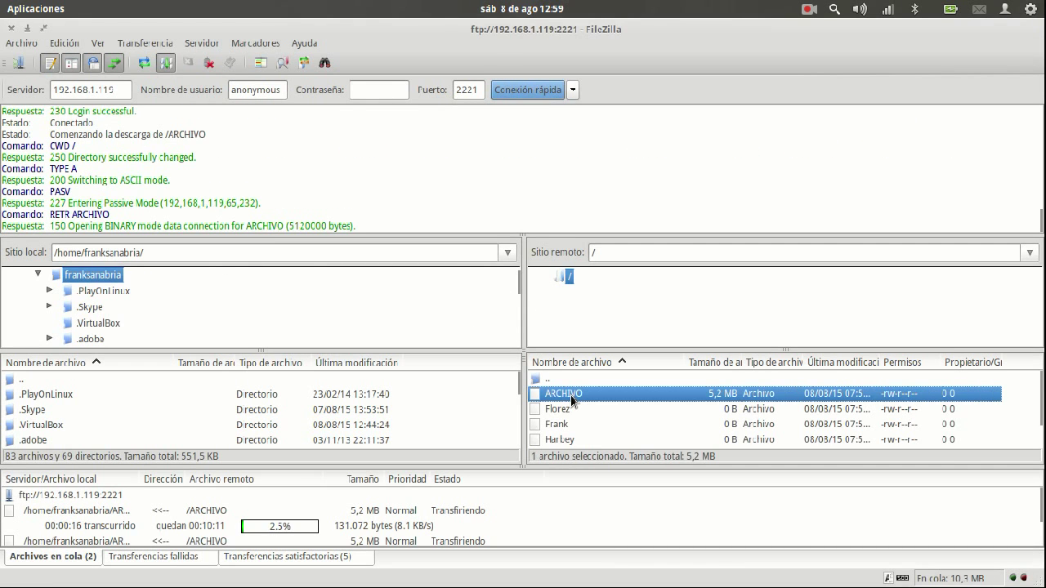
pyautogui.rightClick(183, 522)
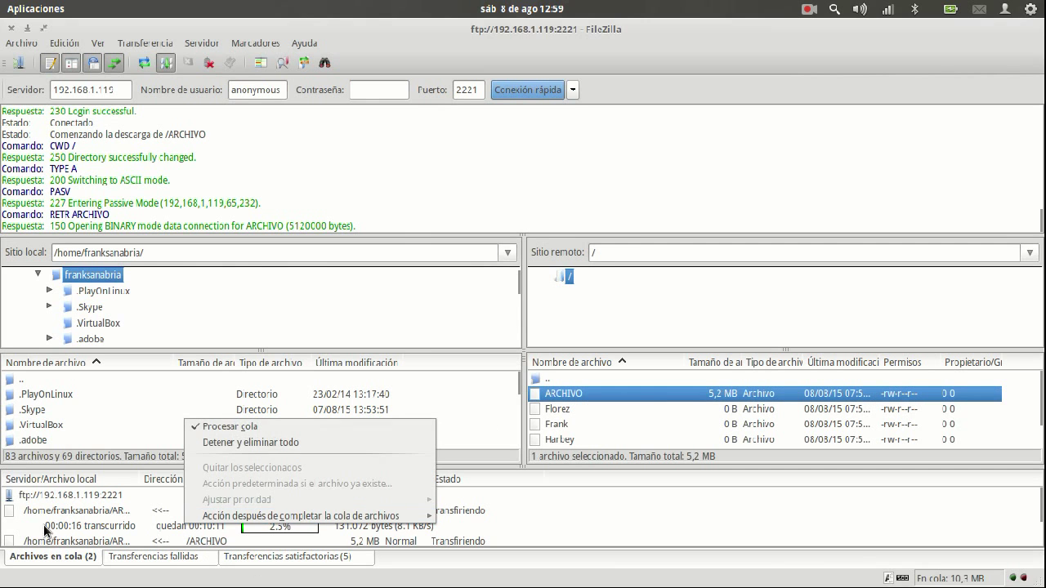
pyautogui.click(53, 514)
pyautogui.rightClick(53, 514)
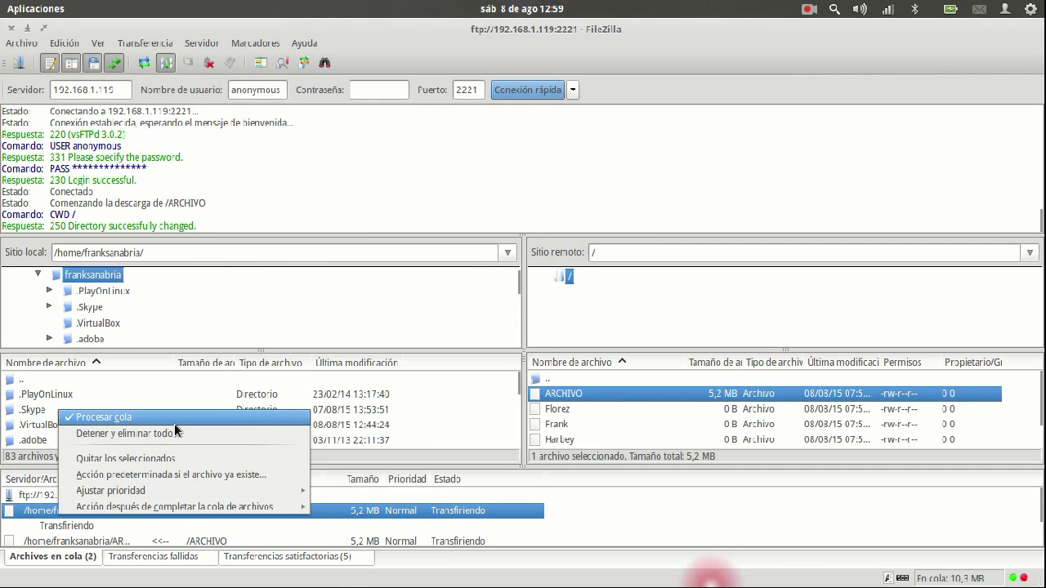
pyautogui.click(175, 423)
pyautogui.click(485, 302)
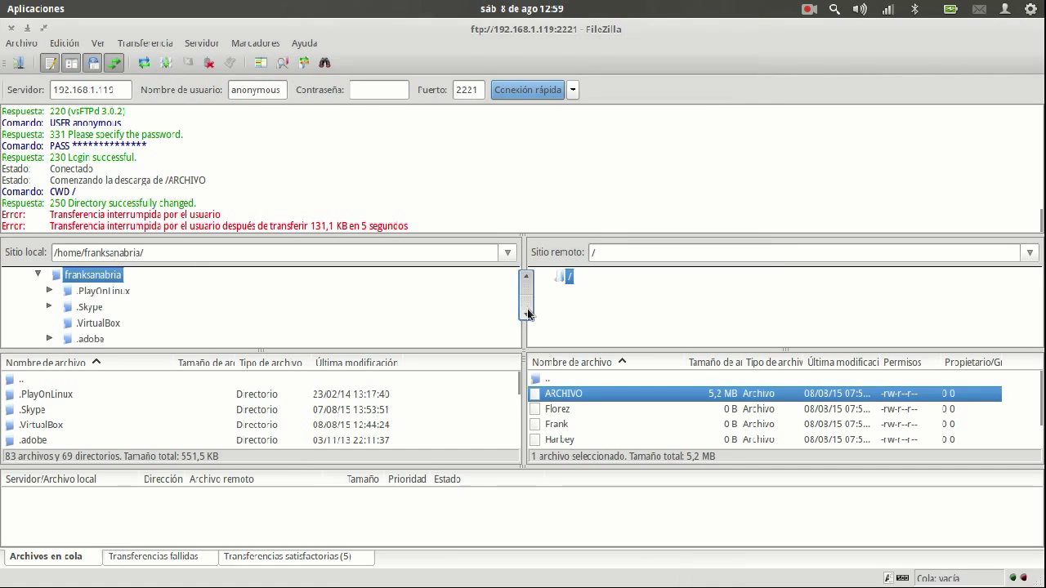
# Re-download ARCHIVO overwriting the local copy, disconnect, and open the FTP share in Files
pyautogui.doubleClick(572, 394)
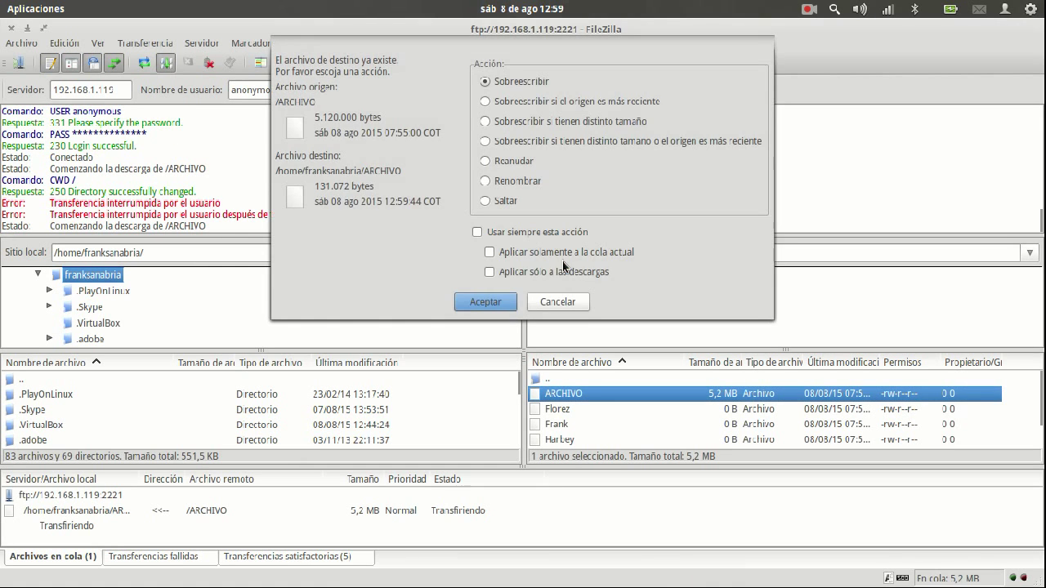
pyautogui.click(484, 303)
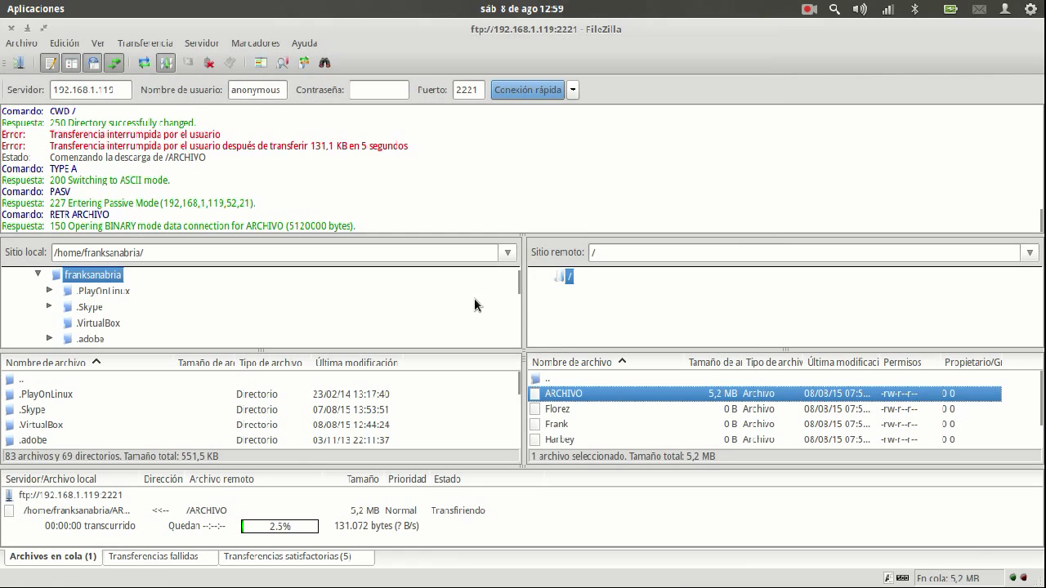
pyautogui.click(206, 68)
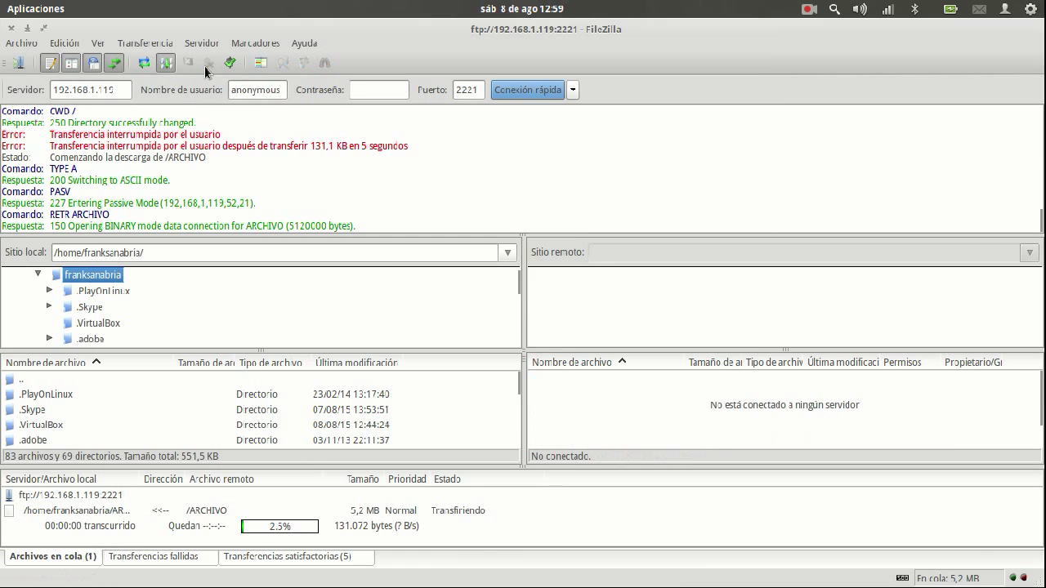
pyautogui.press('super+w')
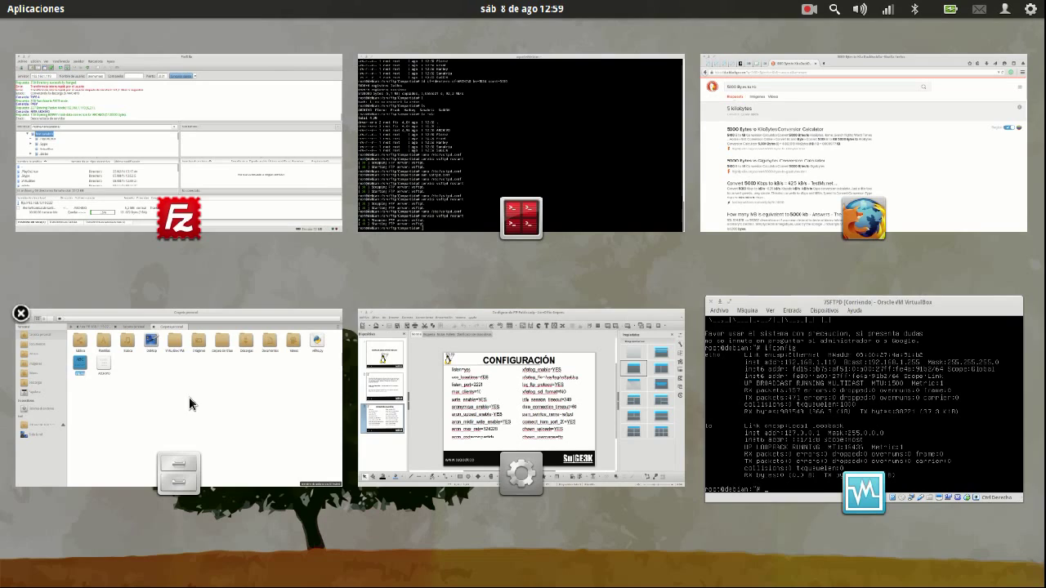
pyautogui.click(192, 402)
pyautogui.click(84, 397)
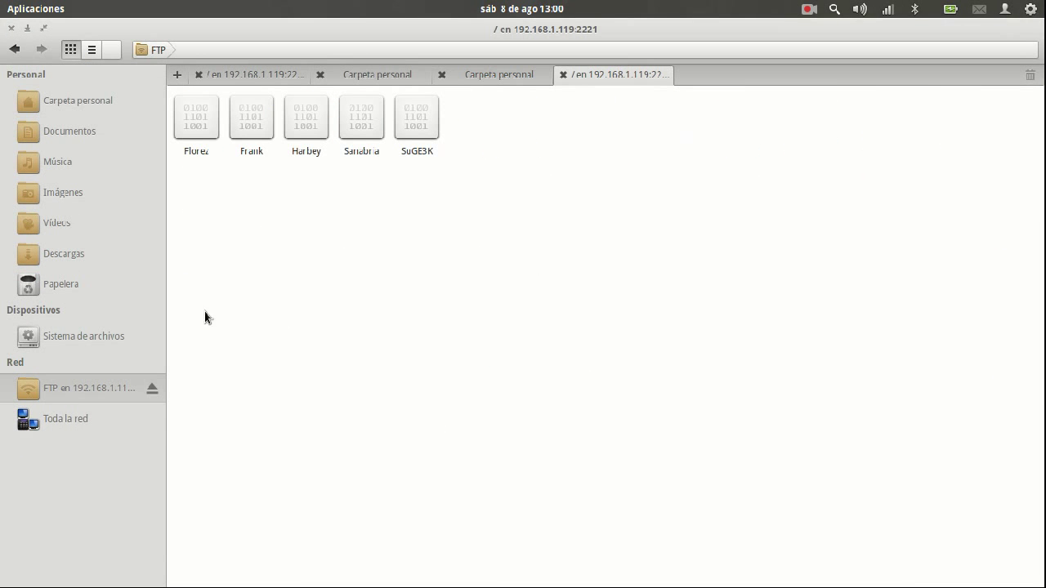
# Close the extra FTP tabs in Files, leaving only the home folder tab
pyautogui.click(69, 423)
pyautogui.click(100, 391)
pyautogui.click(267, 71)
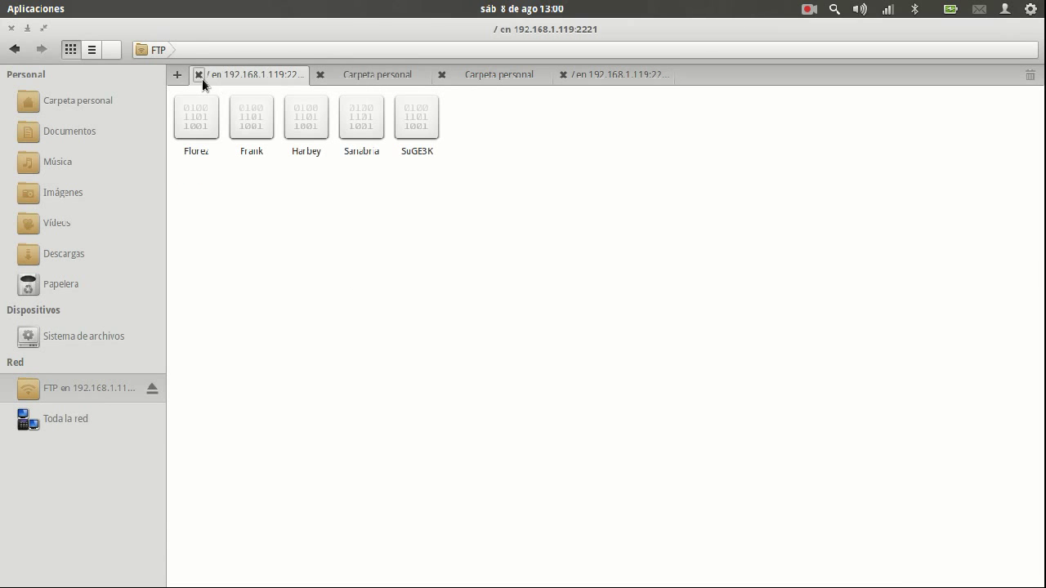
pyautogui.click(200, 75)
pyautogui.click(440, 75)
pyautogui.click(328, 74)
pyautogui.click(321, 74)
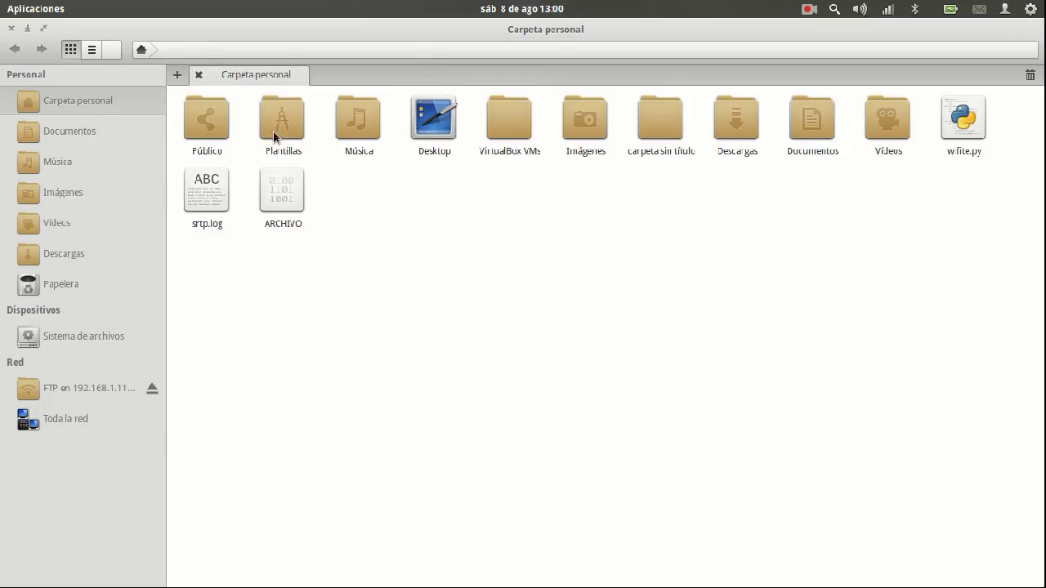
# Eject the FTP share from the sidebar and dismiss the unmount error
pyautogui.click(117, 396)
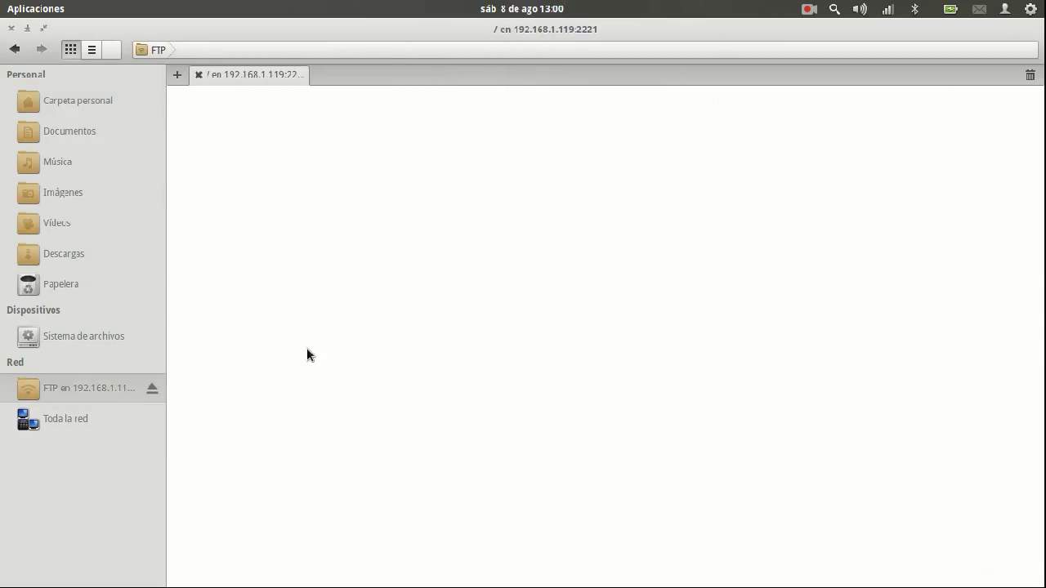
pyautogui.click(151, 388)
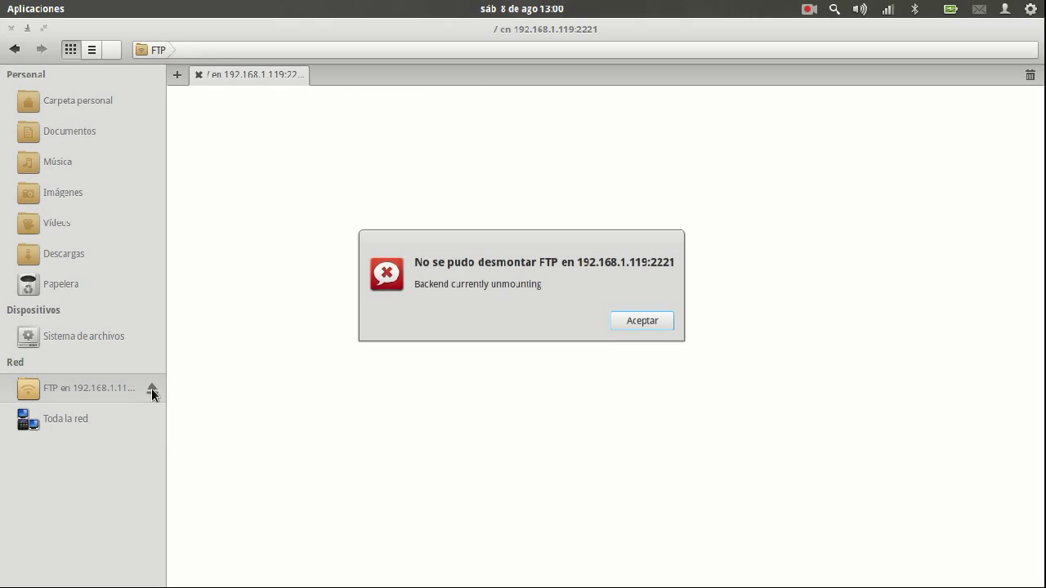
pyautogui.click(645, 327)
# Open ftp://192.168.1.119:2221 in a new Firefox tab
pyautogui.moveTo(3, 2)
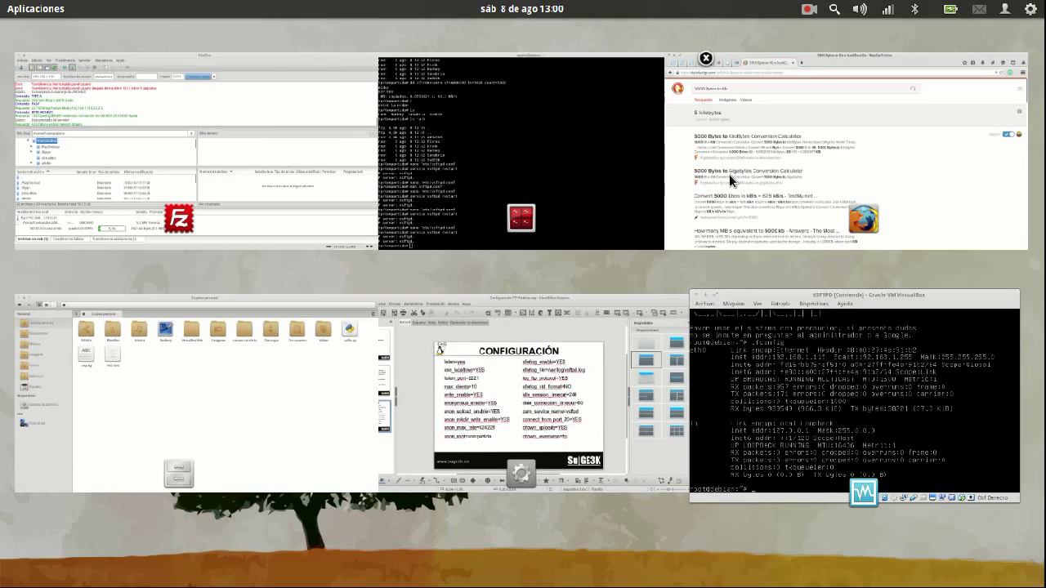
pyautogui.click(729, 174)
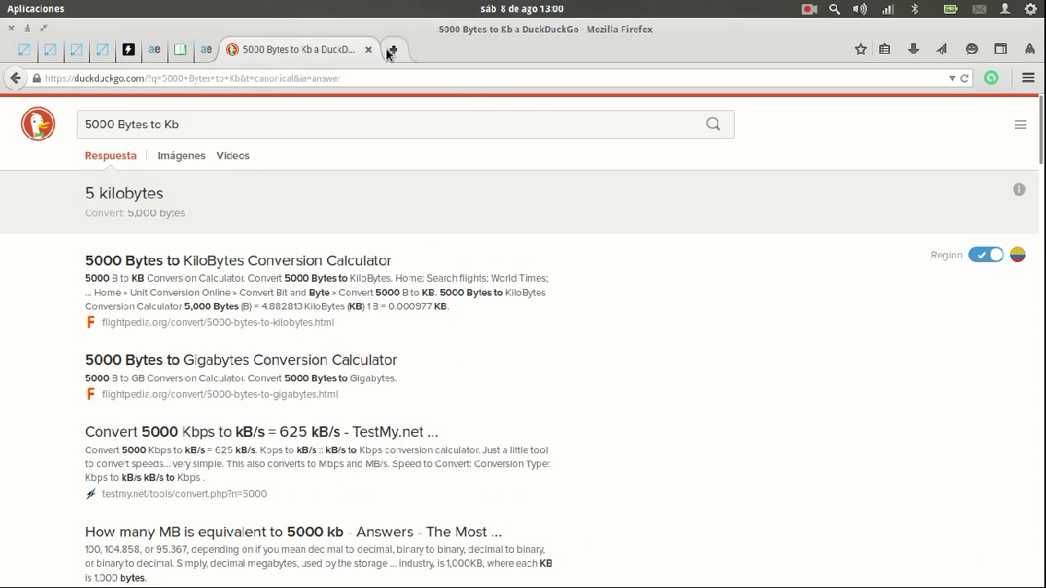
pyautogui.hotkey('ctrl', 't')
pyautogui.write('192.168.1.11')
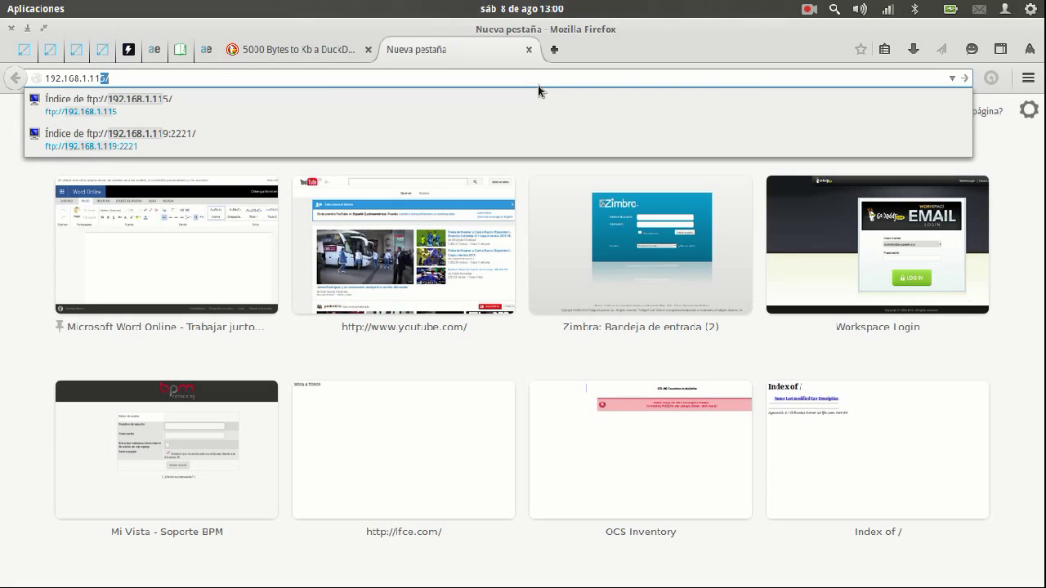
pyautogui.press('Down')
pyautogui.press('Down')
pyautogui.press('Return')
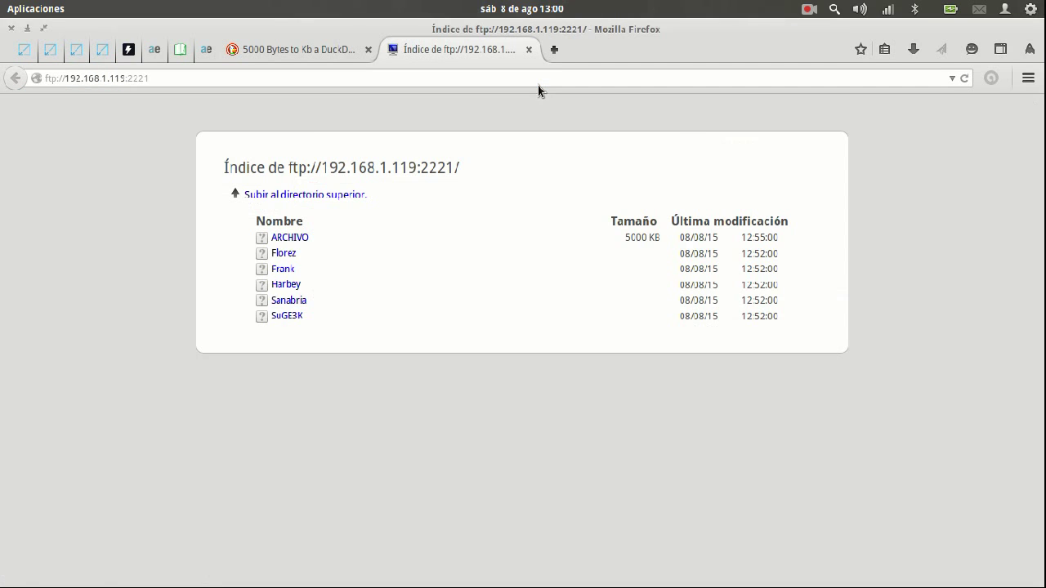
# Save ARCHIVO from the listing and watch it stall at 128 kB in the Downloads library
pyautogui.click(297, 240)
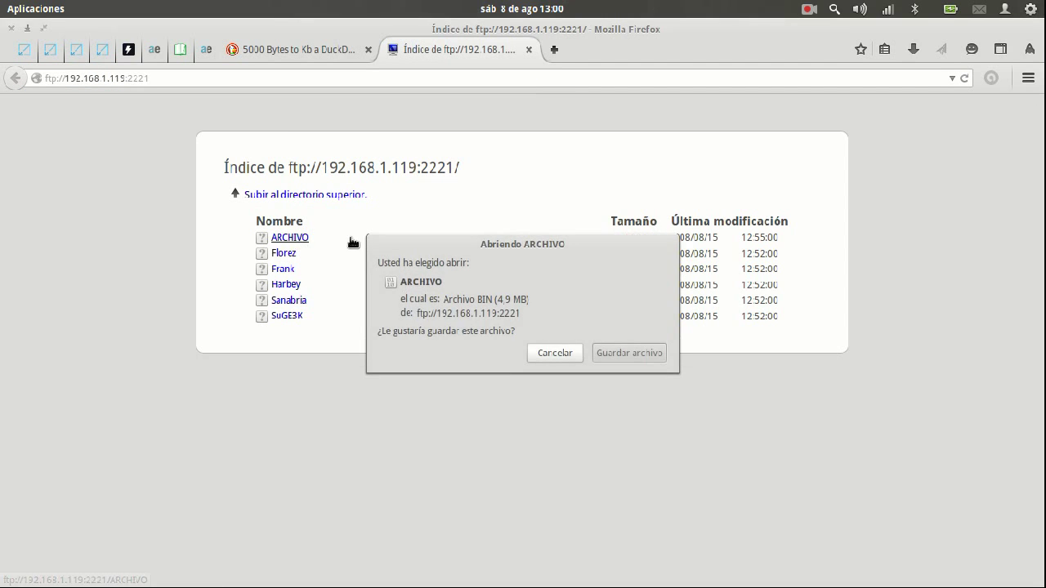
pyautogui.click(646, 358)
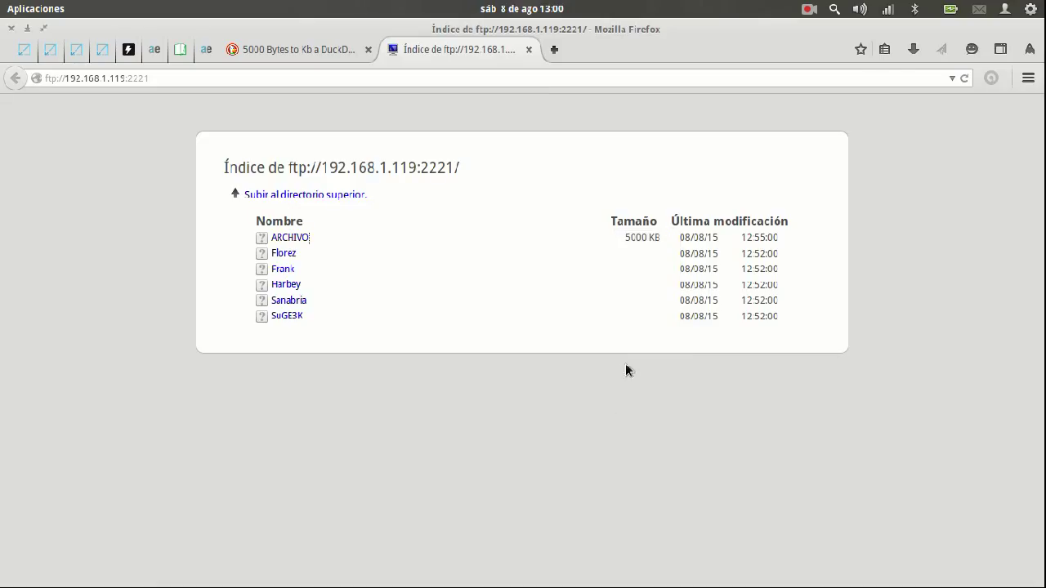
pyautogui.click(913, 51)
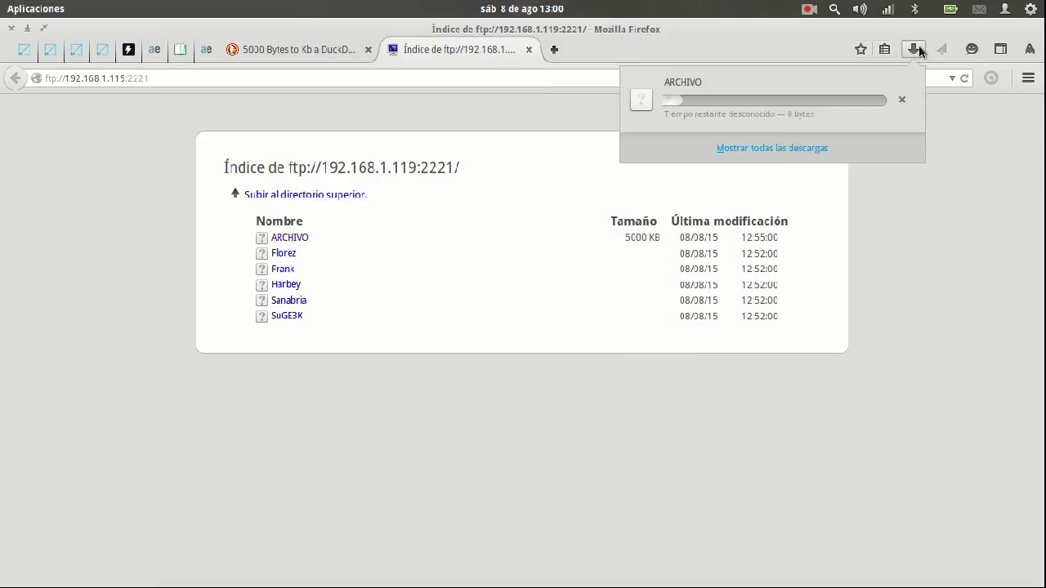
pyautogui.click(773, 148)
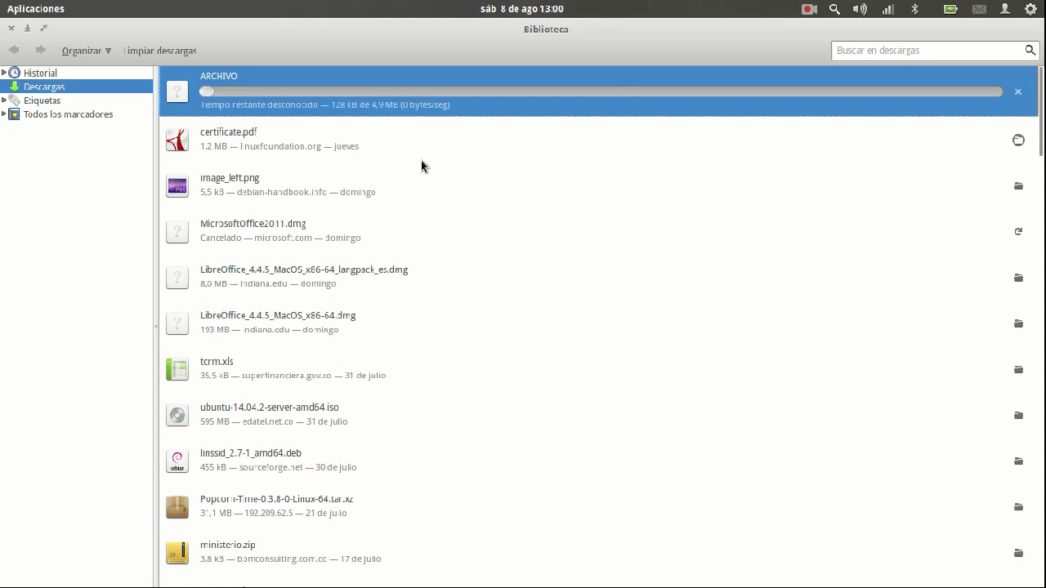
pyautogui.press('super')
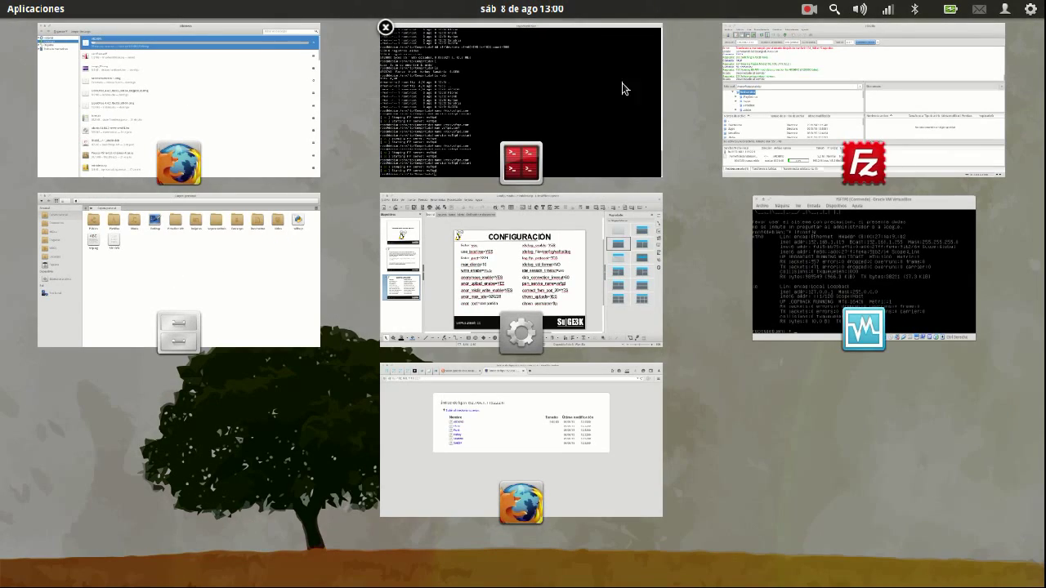
# Append a 0 to anon_max_rate in /etc/vsftpd.conf to raise the limit, and save
pyautogui.click(622, 82)
pyautogui.press('Up')
pyautogui.press('Return')
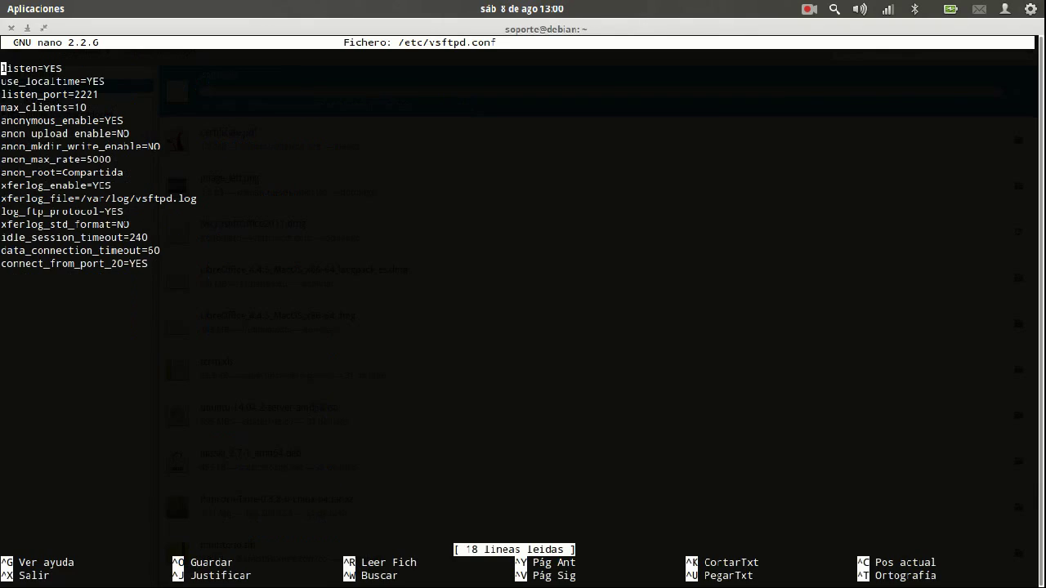
pyautogui.click(114, 159)
pyautogui.write('0')
pyautogui.hotkey('ctrl', 'o')
pyautogui.press('Return')
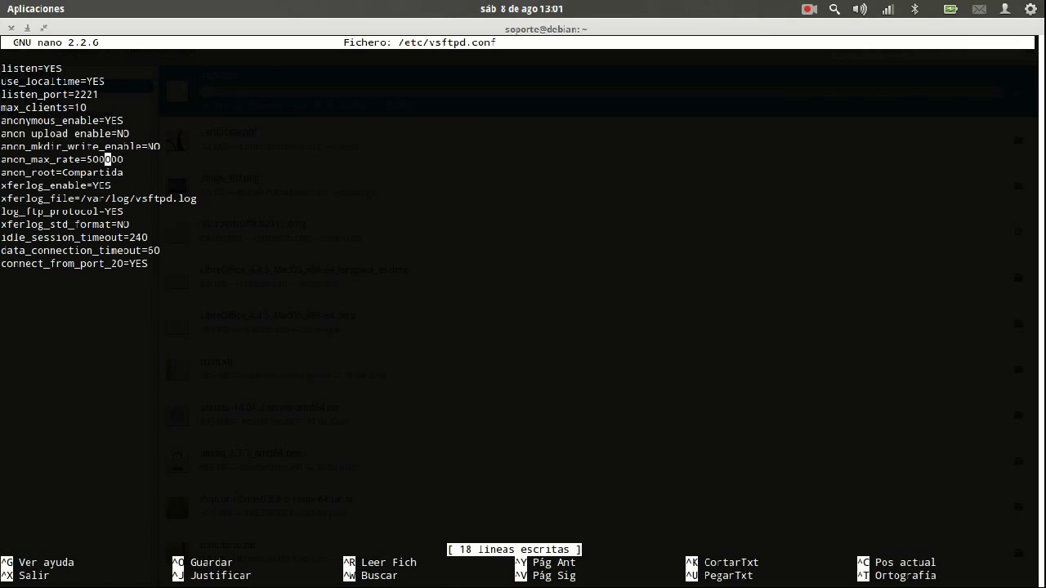
# Exit nano and restart the vsftpd service
pyautogui.hotkey('ctrl', 'x')
pyautogui.press('Up')
pyautogui.press('Up')
pyautogui.press('Return')
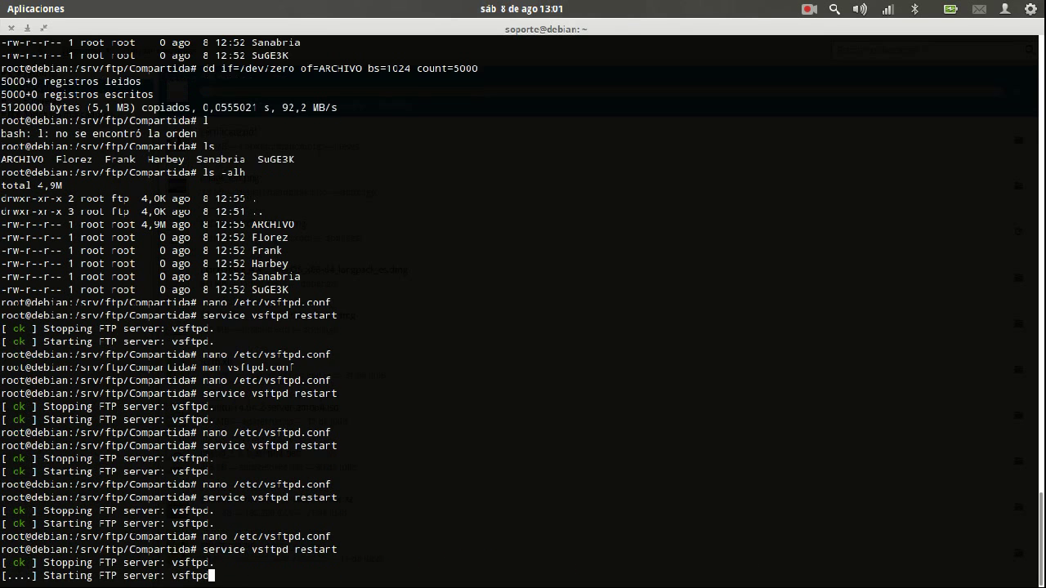
pyautogui.hotkey('alt', 'Tab')
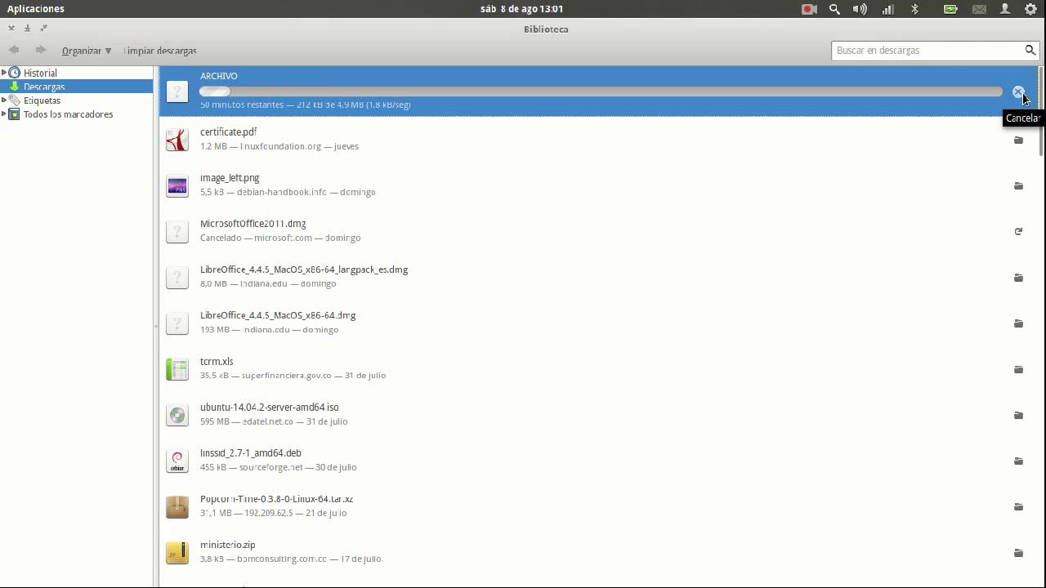
# Cancel the stalled ARCHIVO download and minimize the Library window
pyautogui.hotkey('alt', 'Tab')
pyautogui.hotkey('alt', 'Tab')
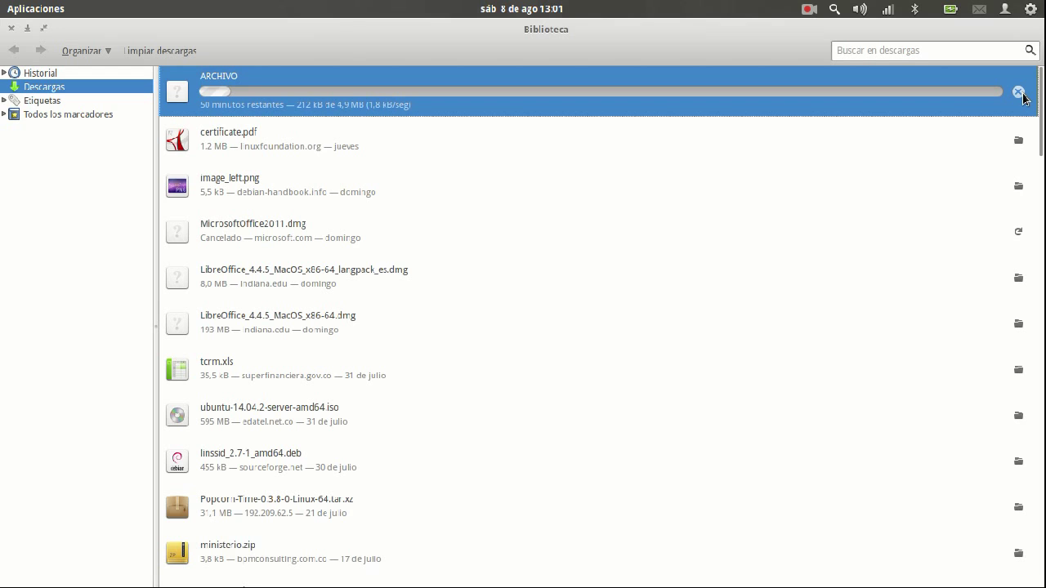
pyautogui.click(1019, 93)
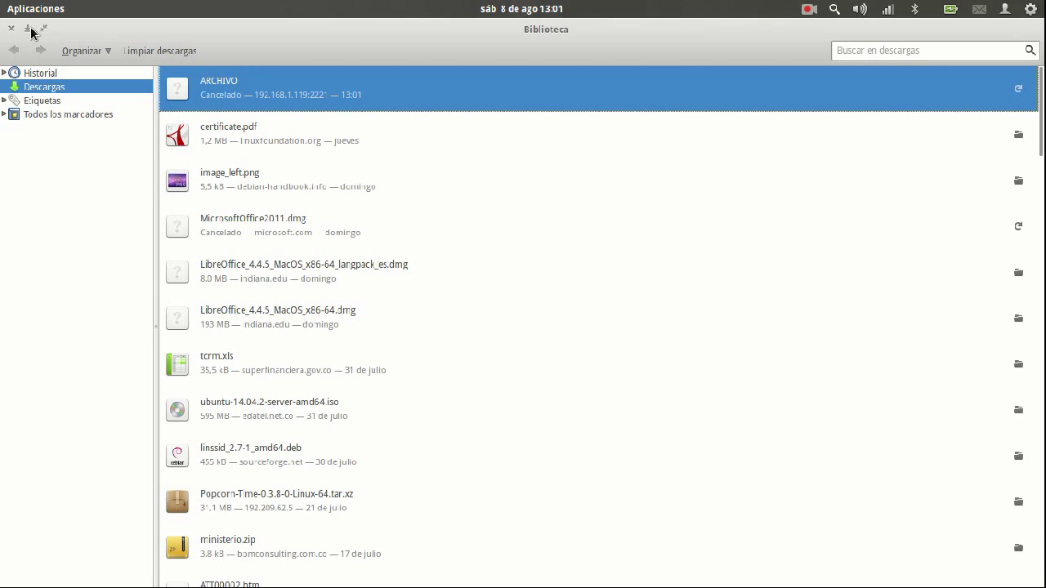
pyautogui.click(29, 29)
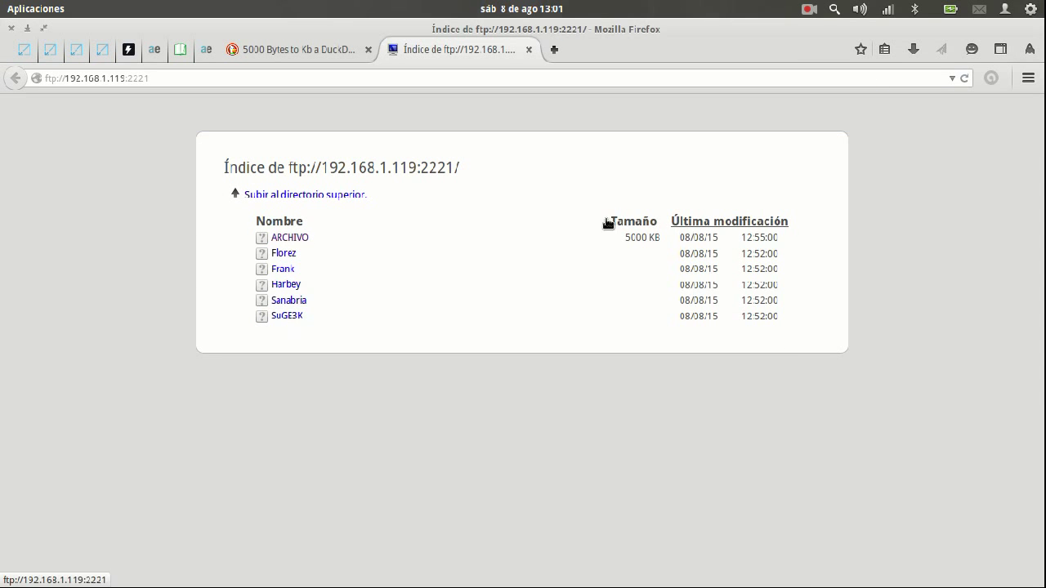
# Download ARCHIVO again from the FTP index and follow it to completion in the downloads list
pyautogui.click(283, 237)
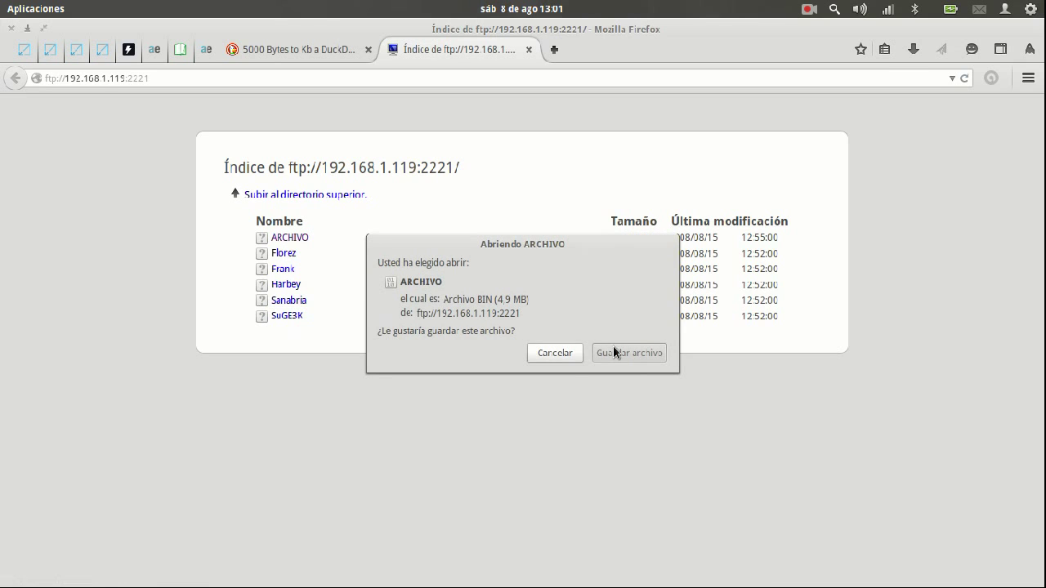
pyautogui.click(615, 352)
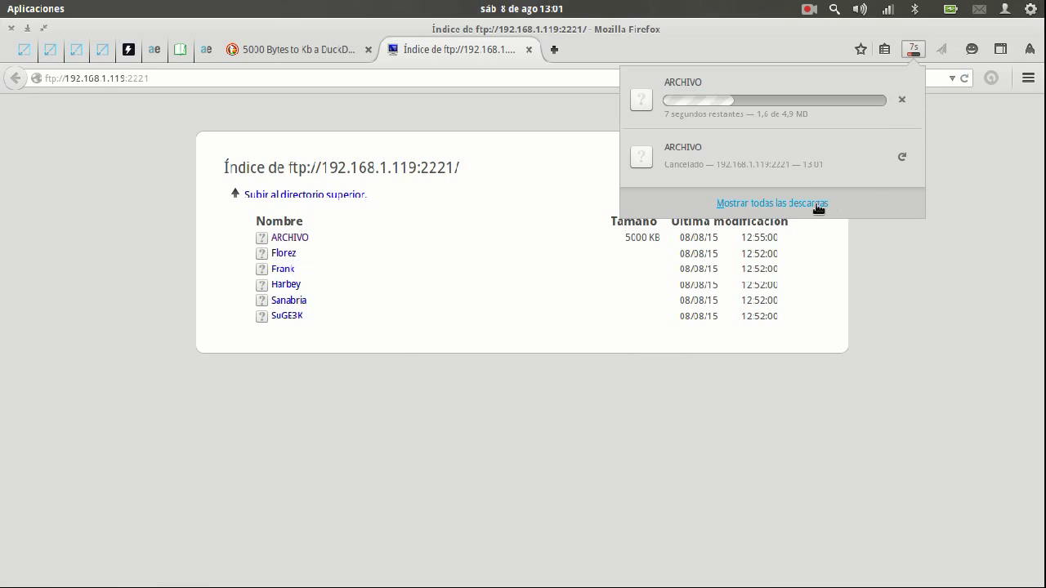
pyautogui.click(817, 204)
pyautogui.click(389, 113)
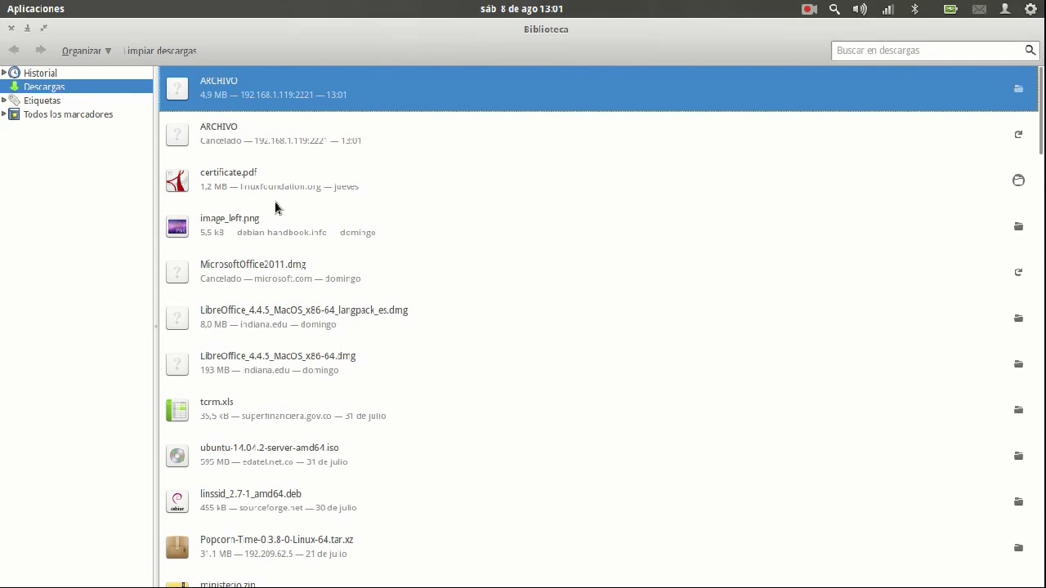
pyautogui.click(264, 135)
pyautogui.doubleClick(256, 144)
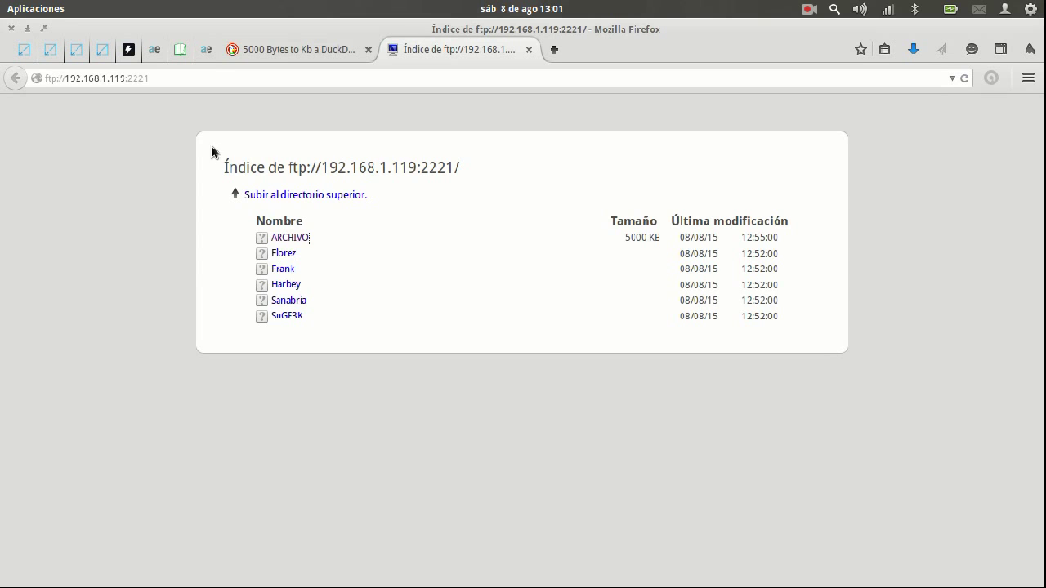
pyautogui.press('super')
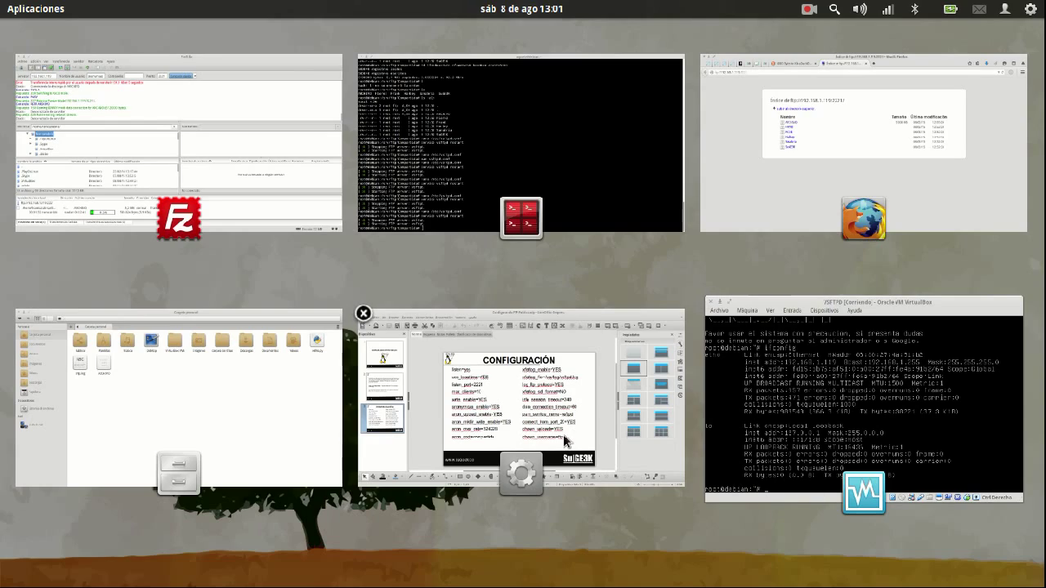
# Switch to FileZilla and select the queued ARCHIVO transfer
pyautogui.click(165, 368)
pyautogui.press('super')
pyautogui.click(268, 170)
pyautogui.click(198, 512)
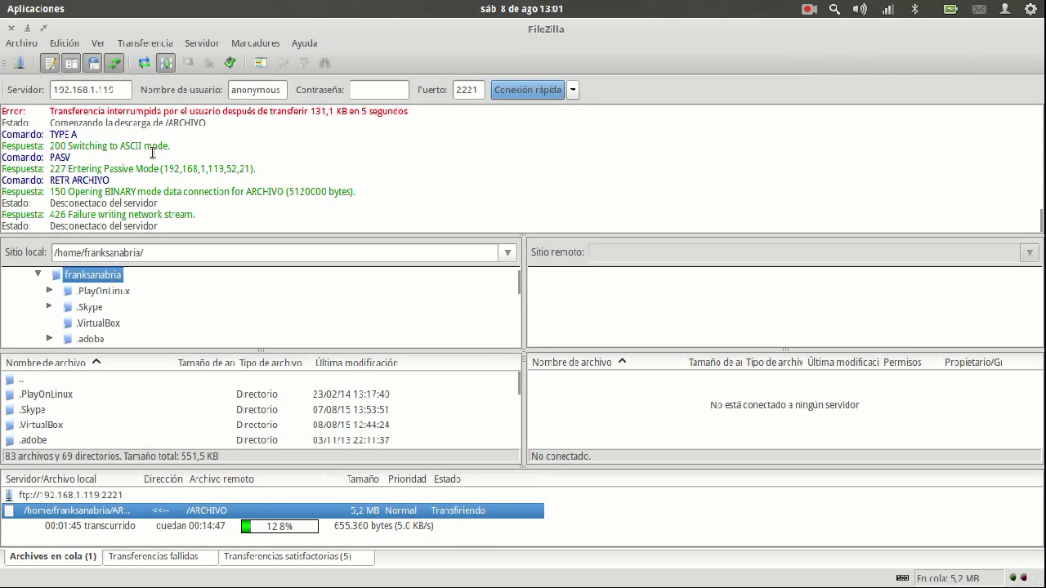
# Reconnect, try downloading ARCHIVO, then stop and clear the transfer queue
pyautogui.click(235, 63)
pyautogui.click(560, 396)
pyautogui.doubleClick(561, 398)
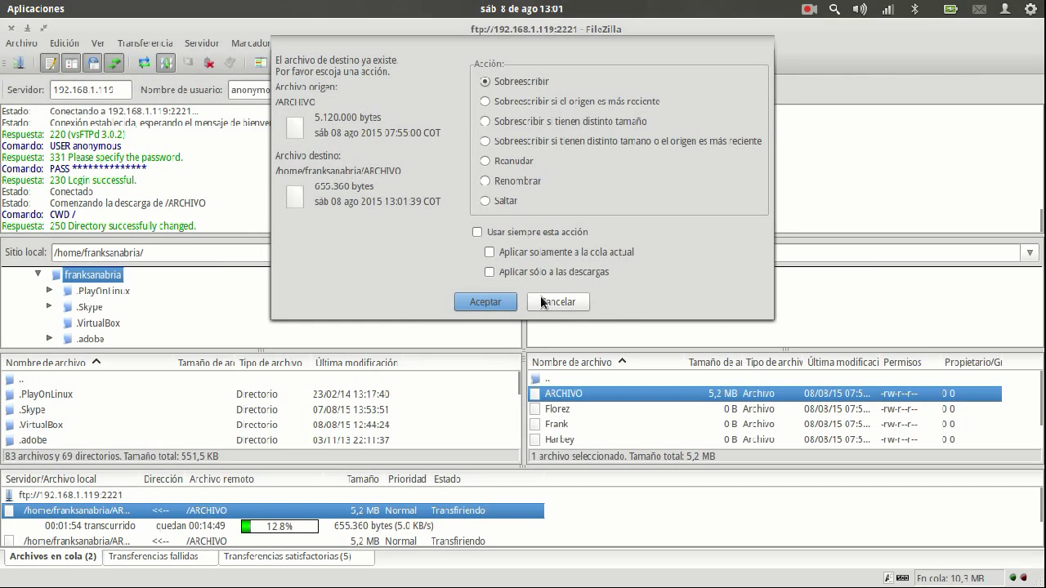
pyautogui.click(541, 299)
pyautogui.rightClick(126, 512)
pyautogui.click(188, 431)
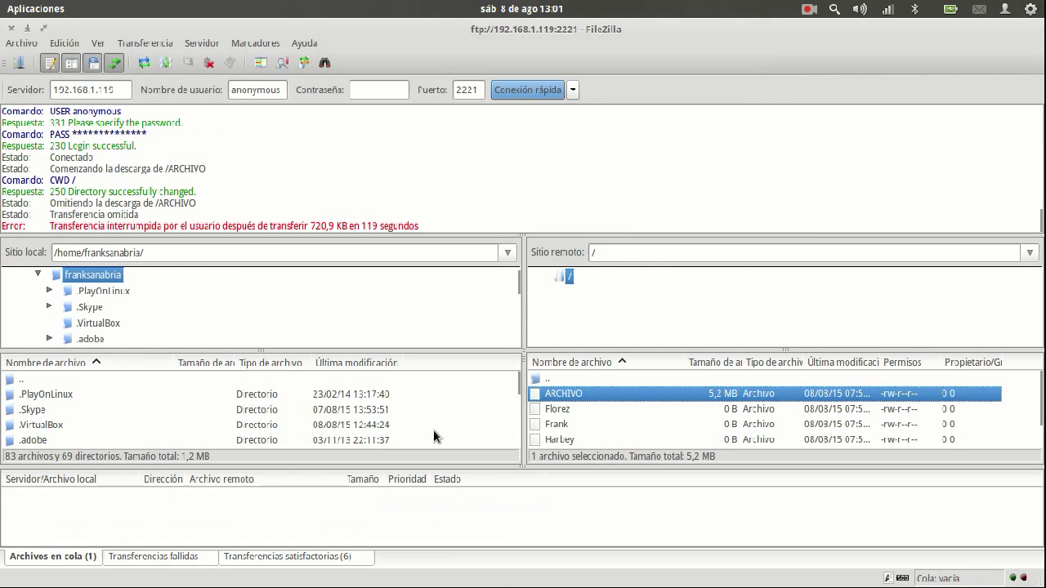
# Re-download ARCHIVO overwriting the local copy, disconnect, and close FileZilla despite active transfers
pyautogui.doubleClick(581, 397)
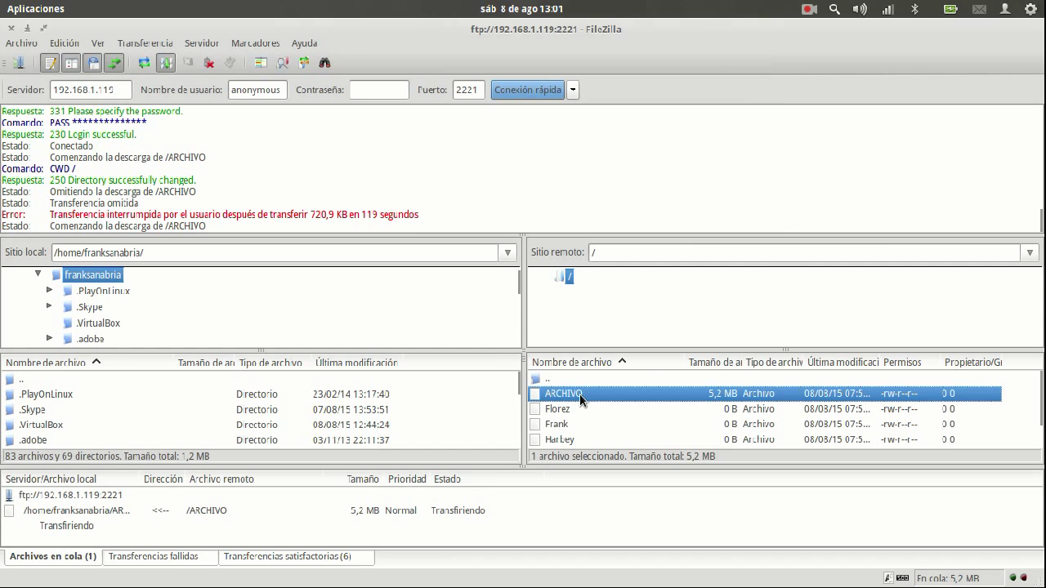
pyautogui.click(495, 302)
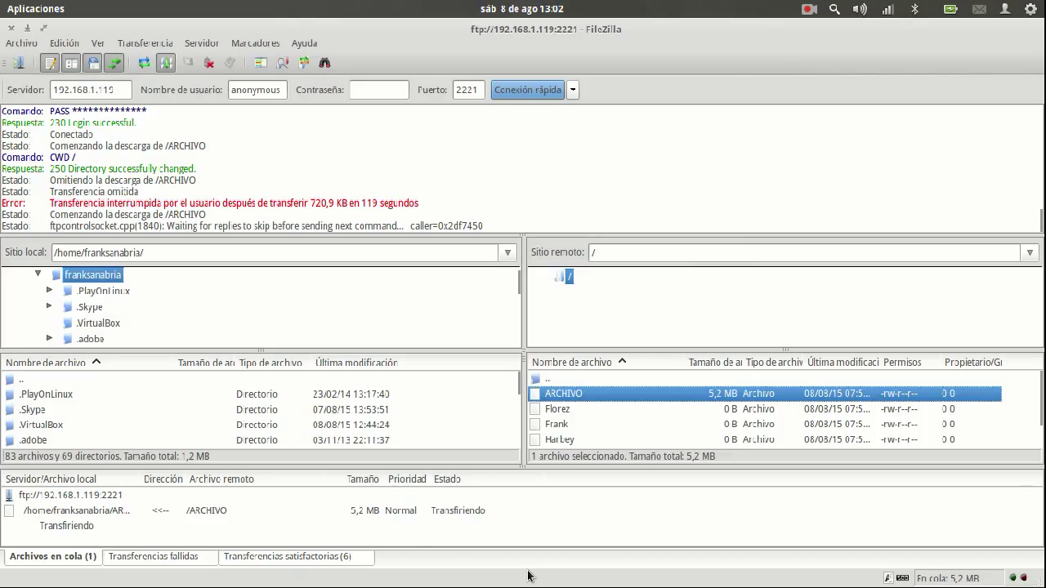
pyautogui.click(210, 66)
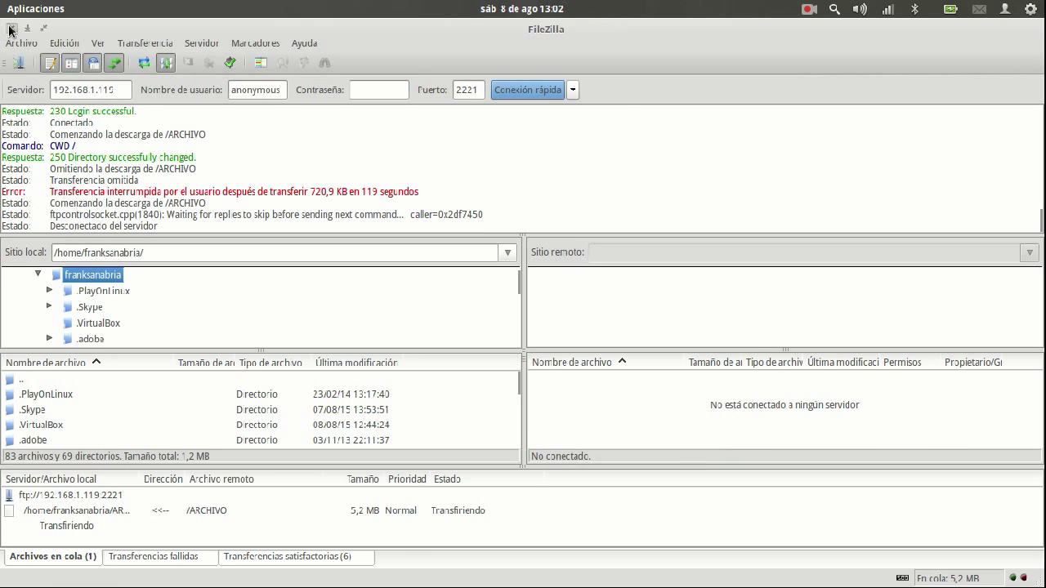
pyautogui.click(11, 30)
pyautogui.click(471, 123)
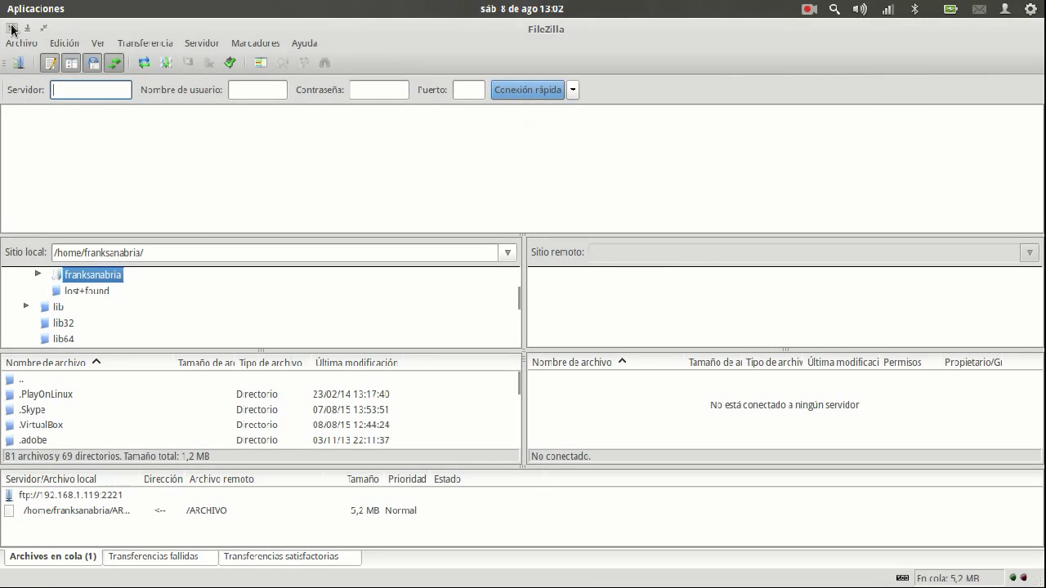
pyautogui.moveTo(5, 19)
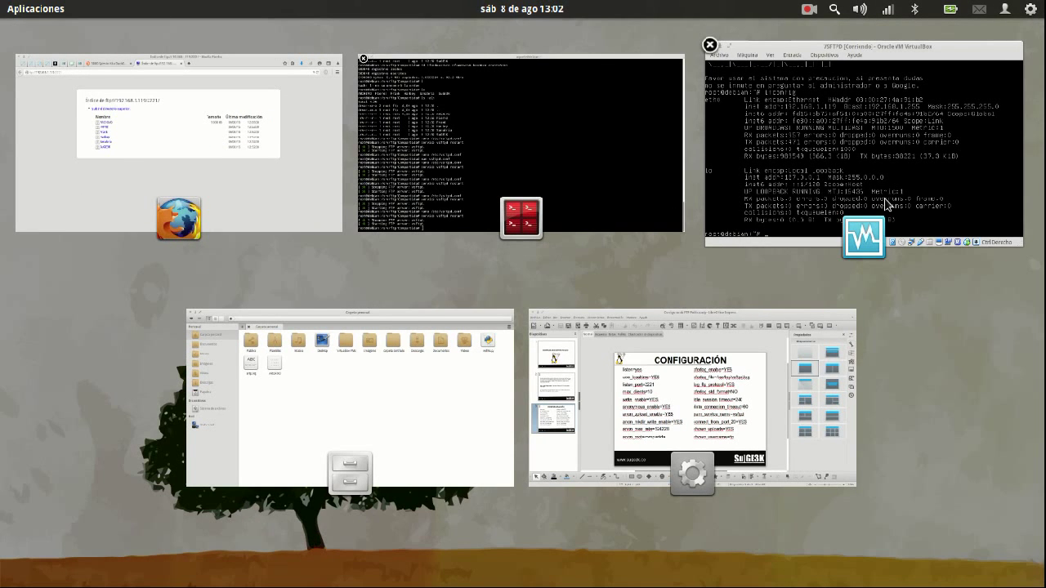
# Check the 5000 Bytes to Kb result in Firefox, then switch through Files to the Terminal
pyautogui.click(170, 164)
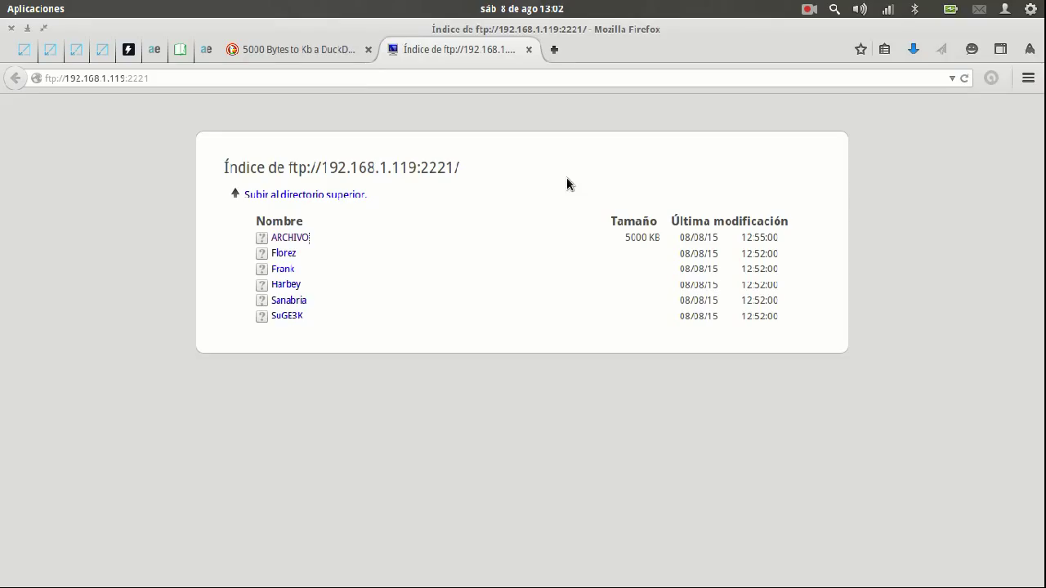
pyautogui.click(334, 50)
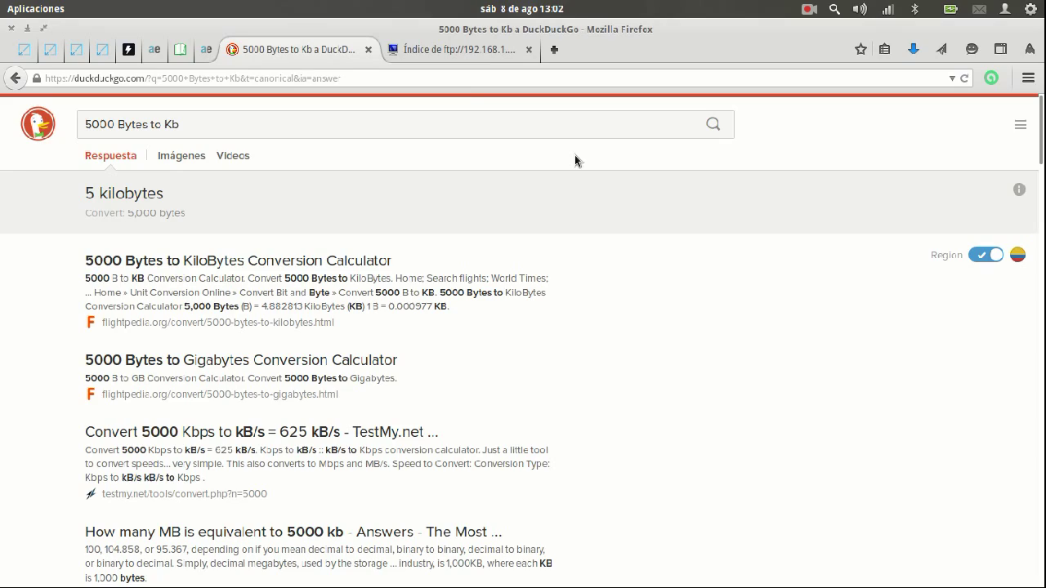
pyautogui.press('super+w')
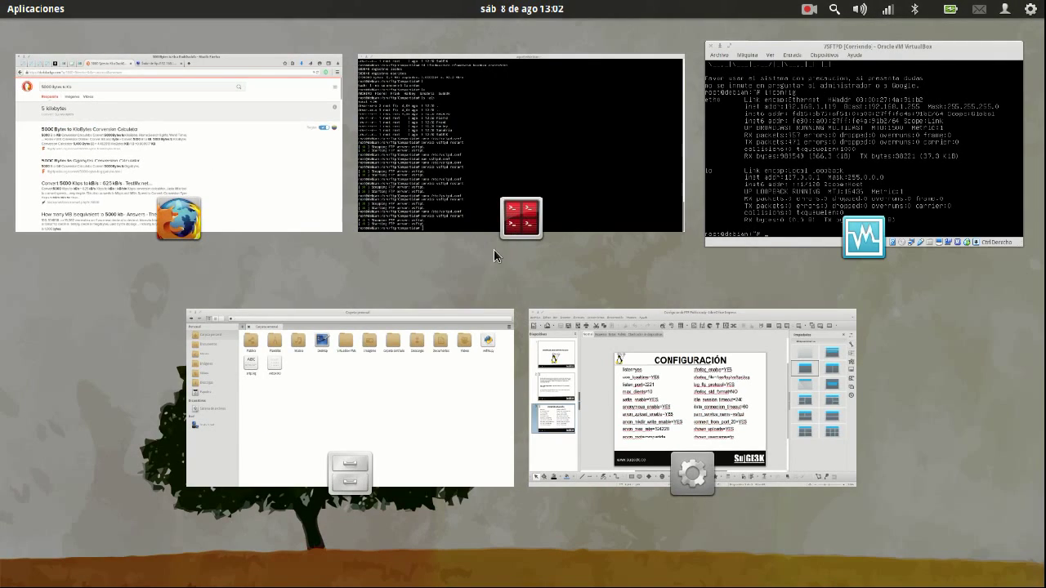
pyautogui.click(295, 403)
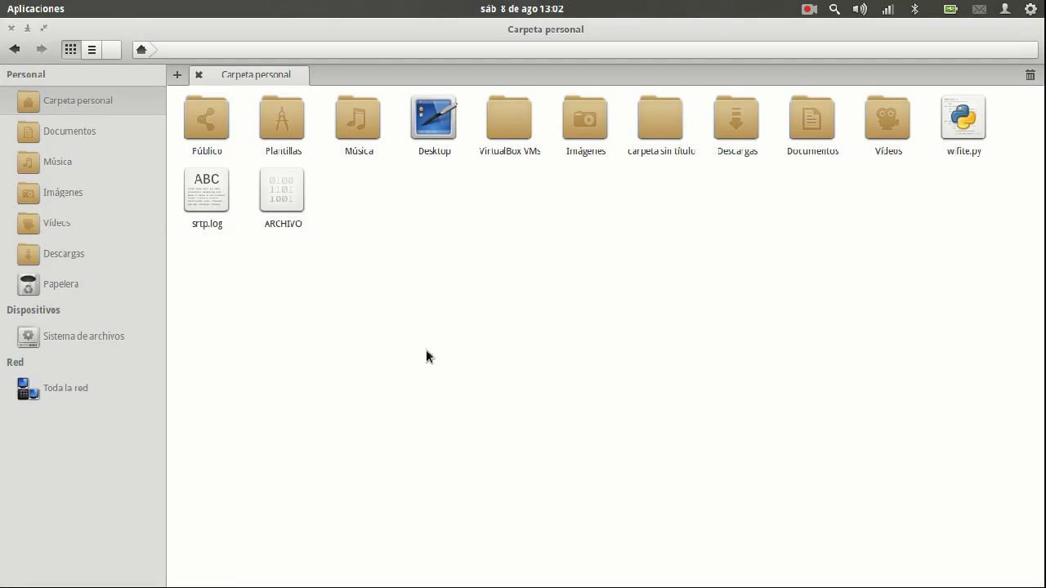
pyautogui.press('super+w')
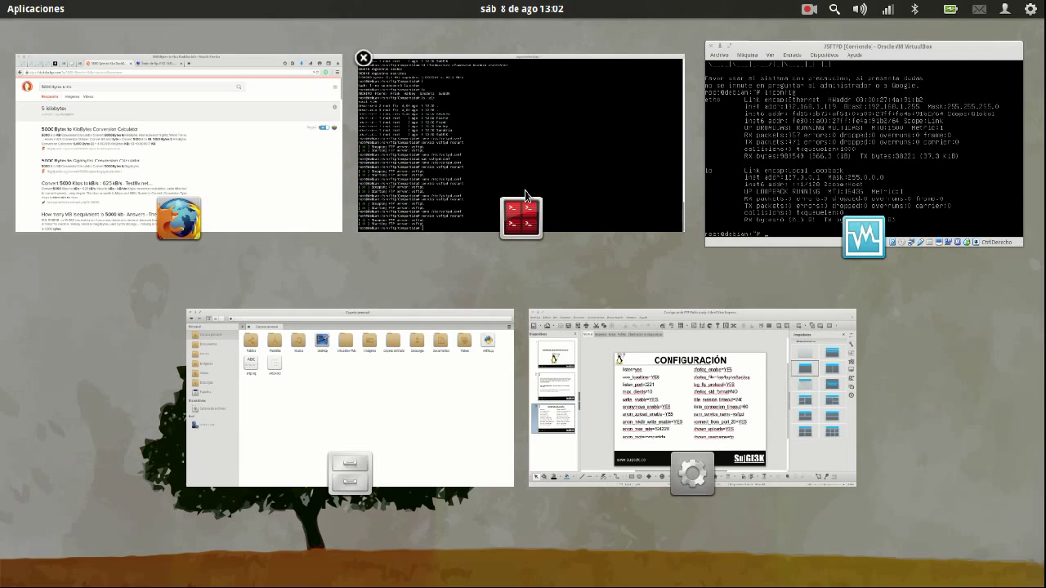
pyautogui.click(526, 196)
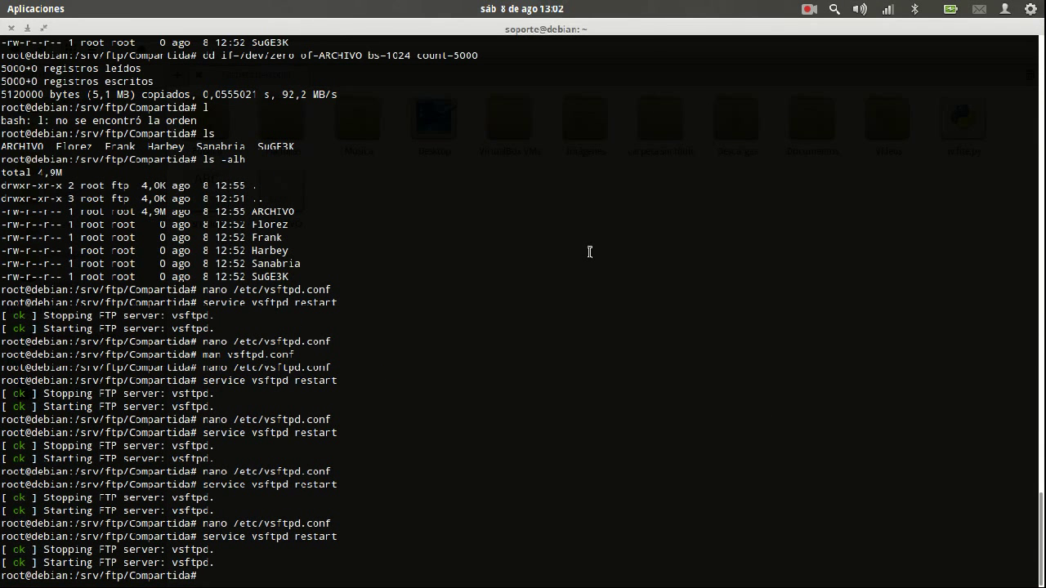